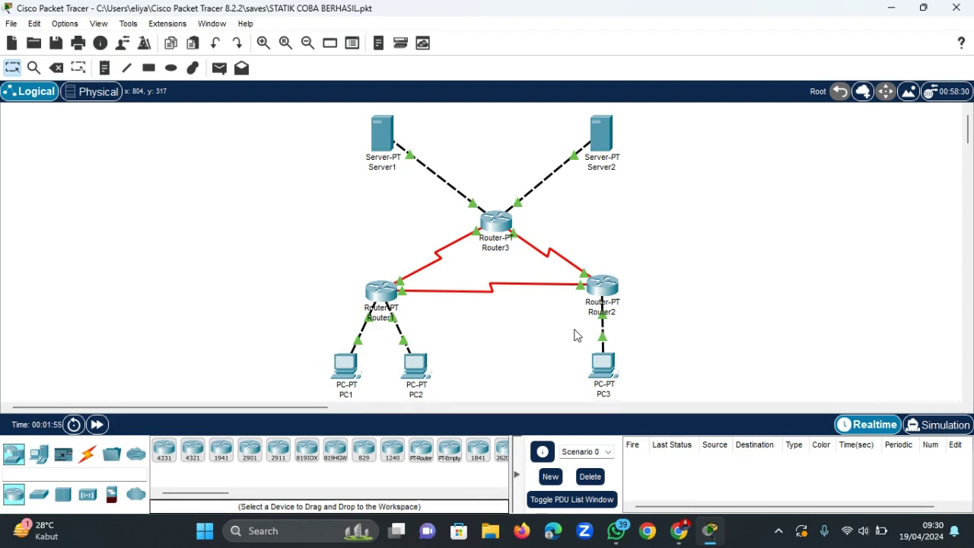
Remove all three static routes from Router1: 192.168.1.128/25, 33.33.33.0/24 and 43.43.43.0/24.
left_click(383, 295)
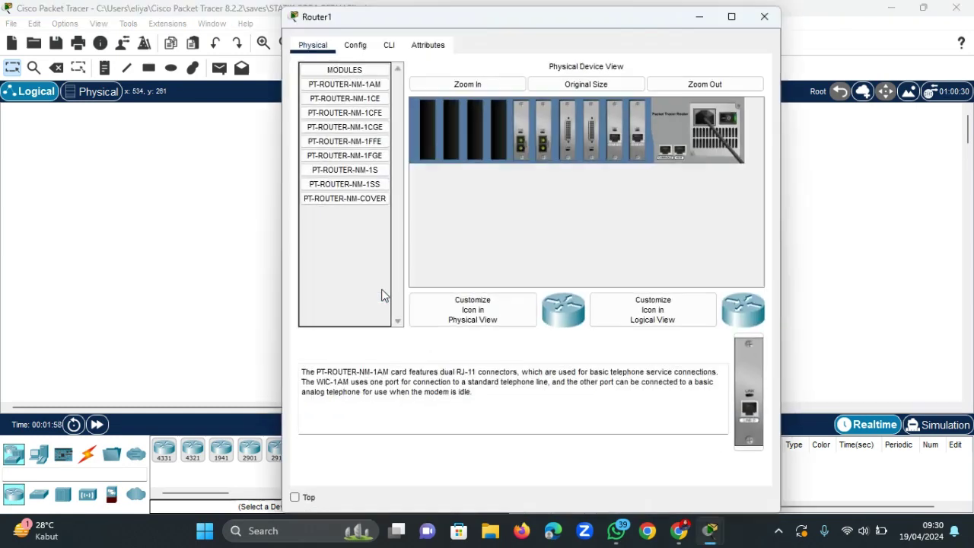
left_click(361, 47)
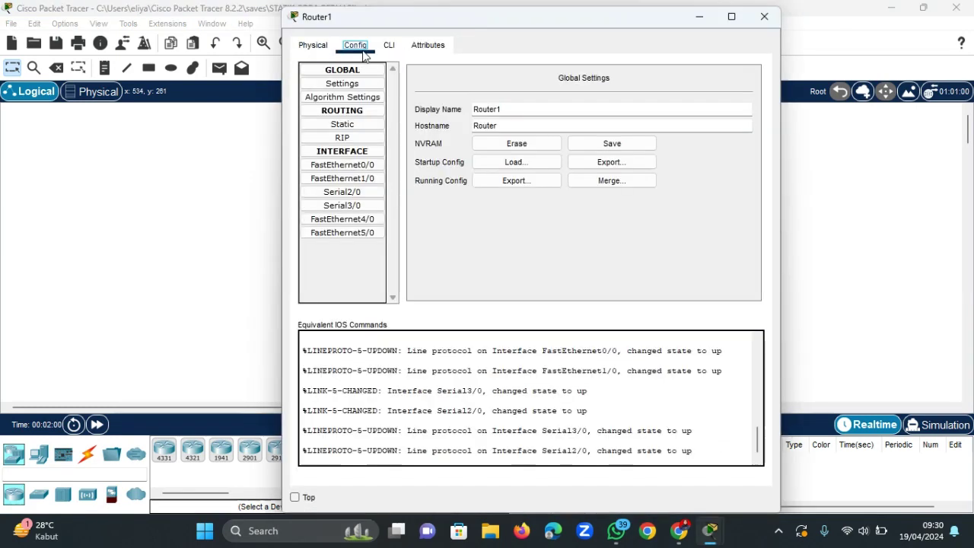
left_click(344, 125)
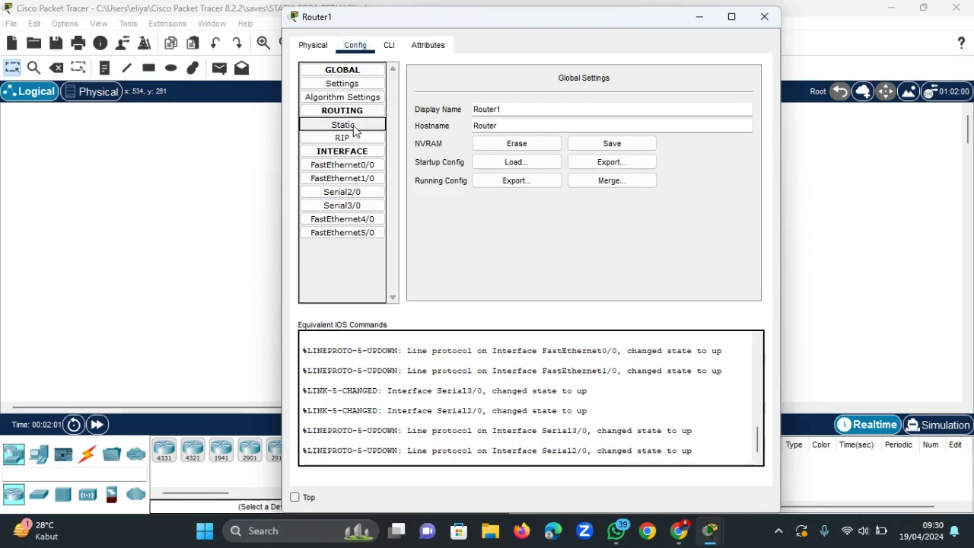
left_click(503, 202)
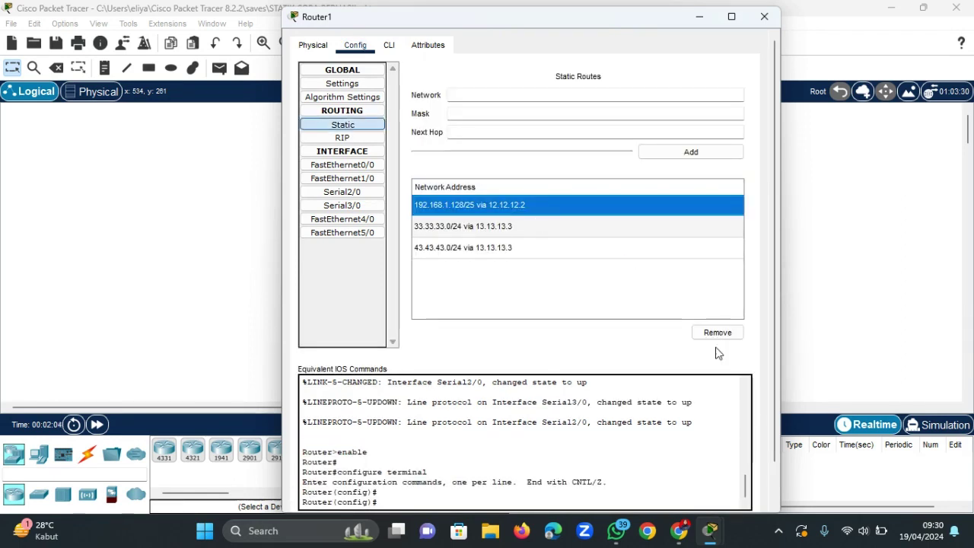
left_click(716, 331)
left_click(539, 210)
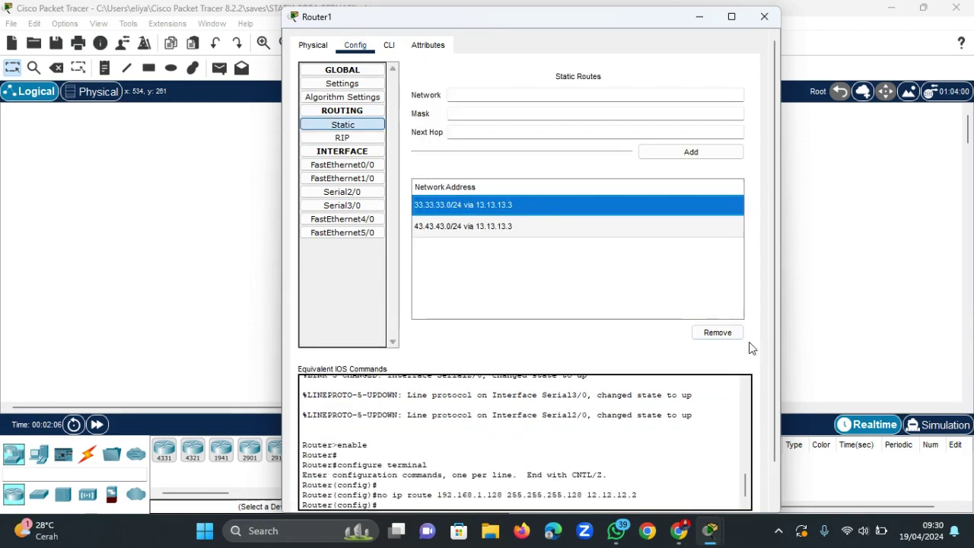
left_click(716, 333)
left_click(527, 203)
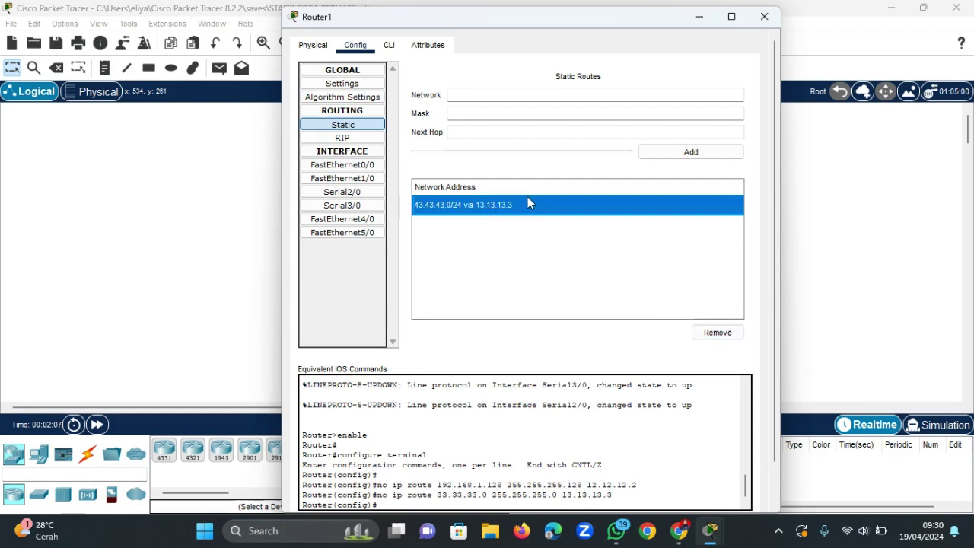
left_click(710, 335)
Add the network 192.168.1.64 to Router1's RIP routing.
left_click(344, 138)
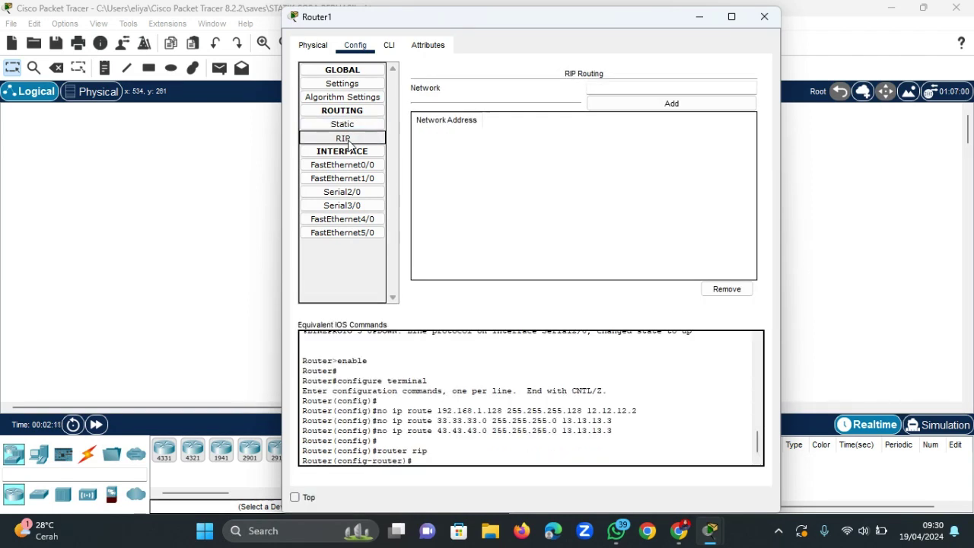
left_click(646, 89)
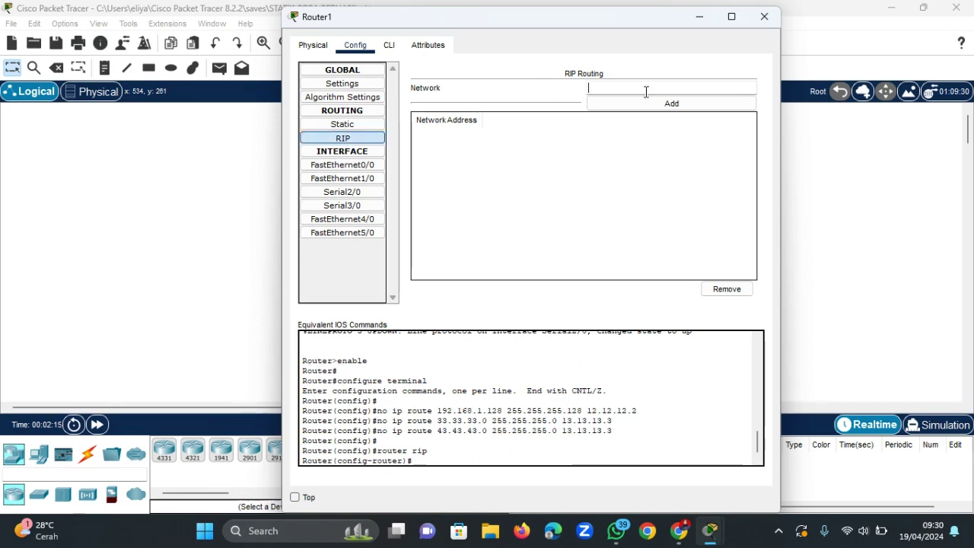
type("192")
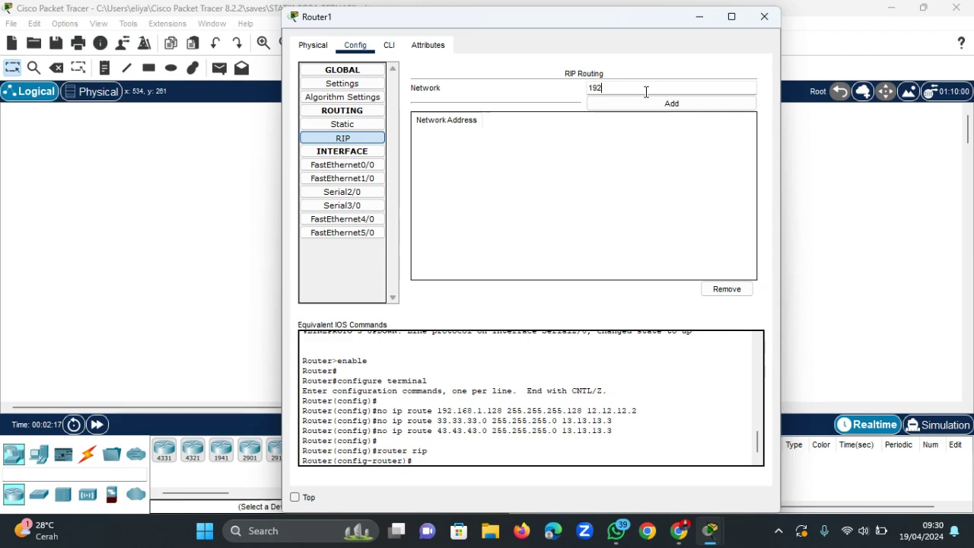
type(".16")
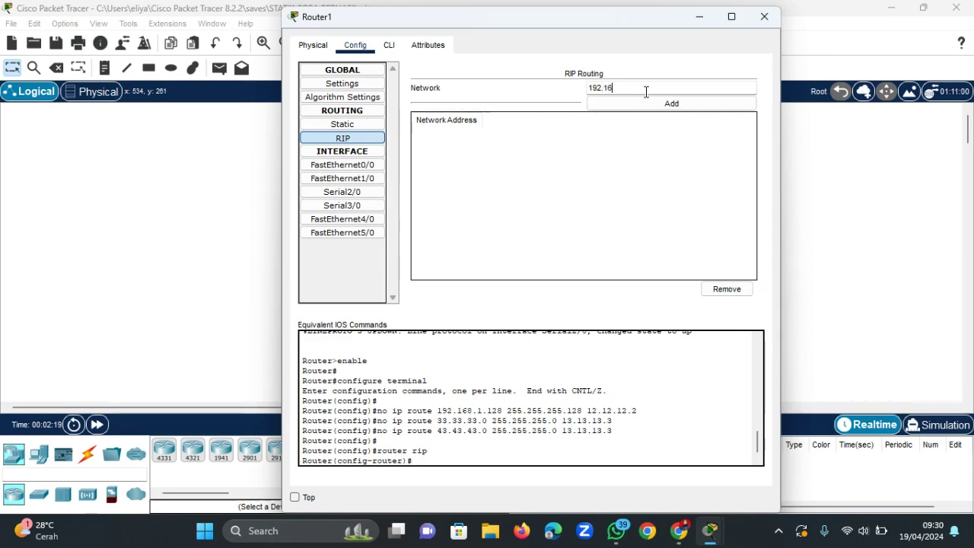
type("8.1")
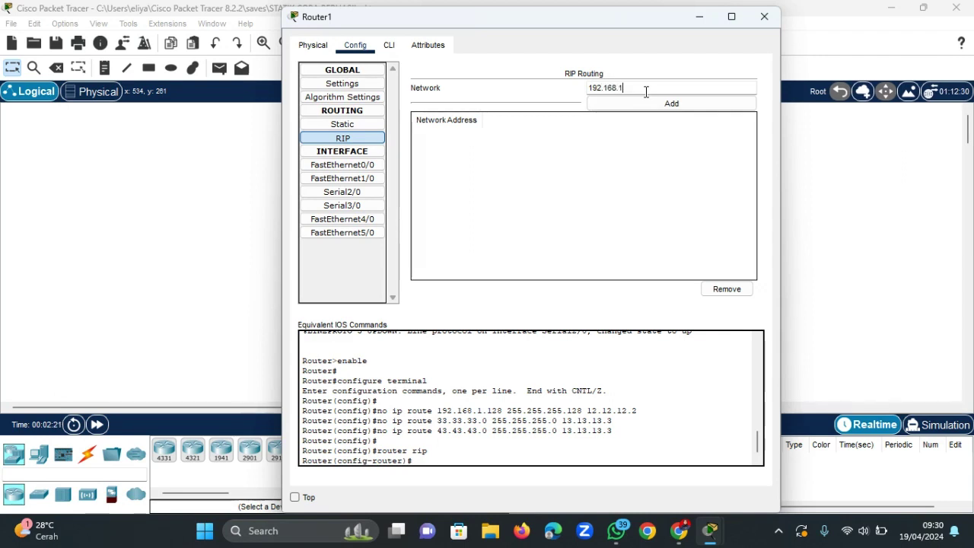
type(".64")
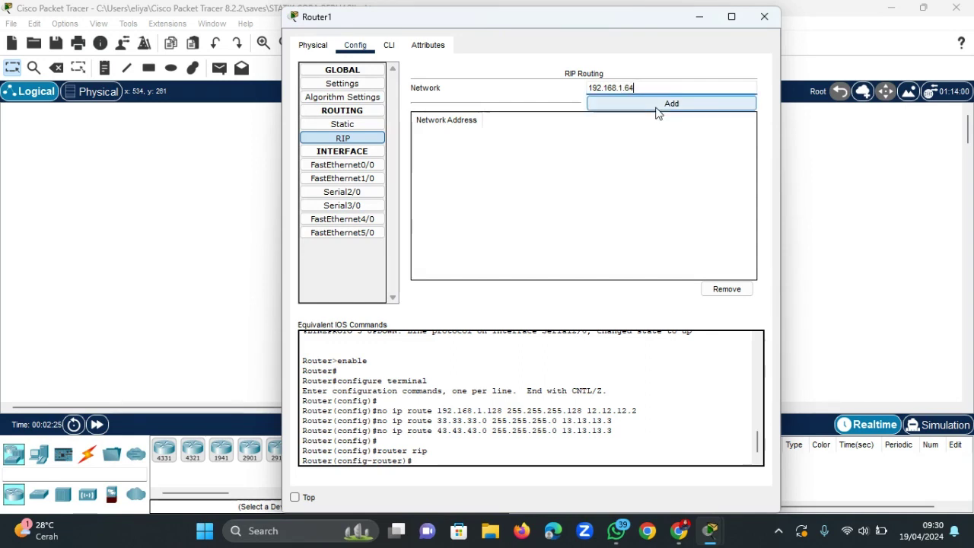
left_click(657, 108)
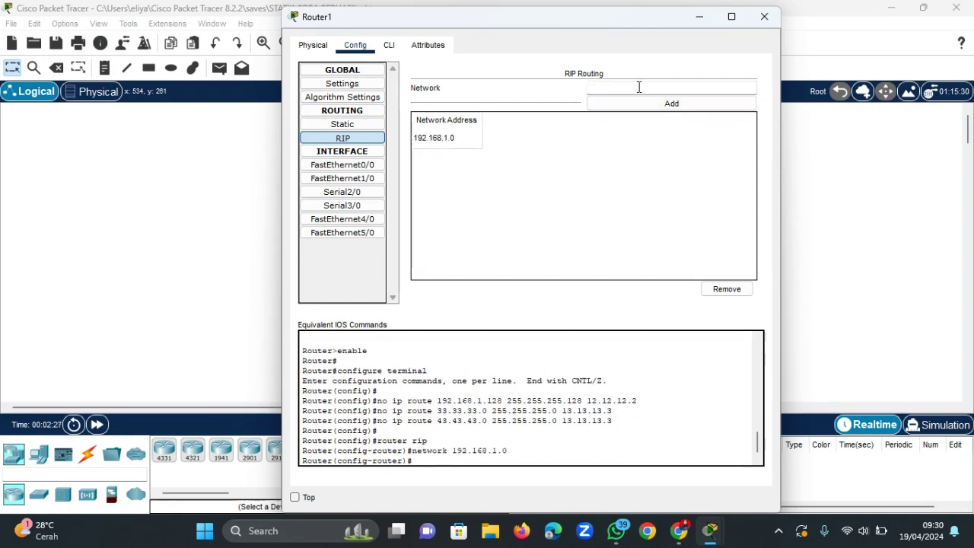
Add the network 23.23.23.0 to Router1's RIP routing.
left_click(639, 87)
type("23")
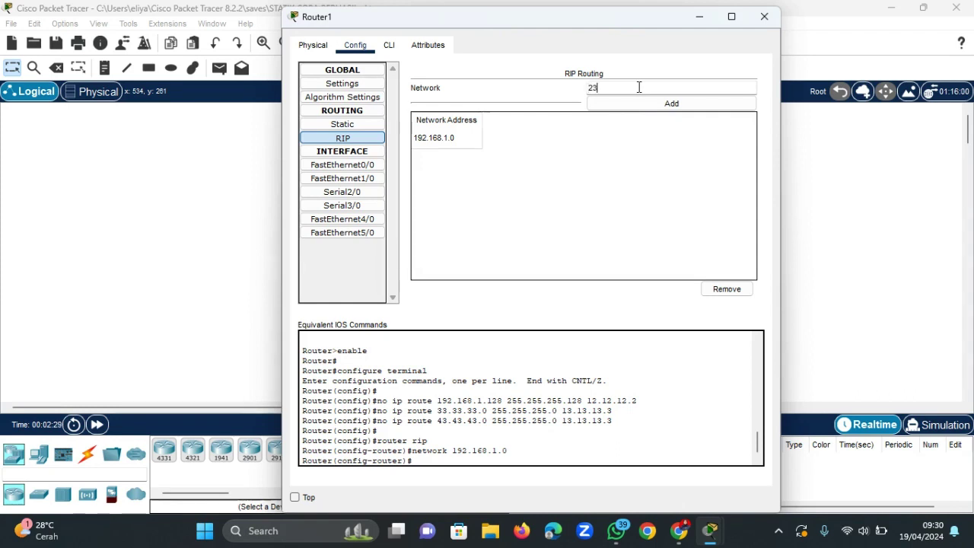
type(".23.")
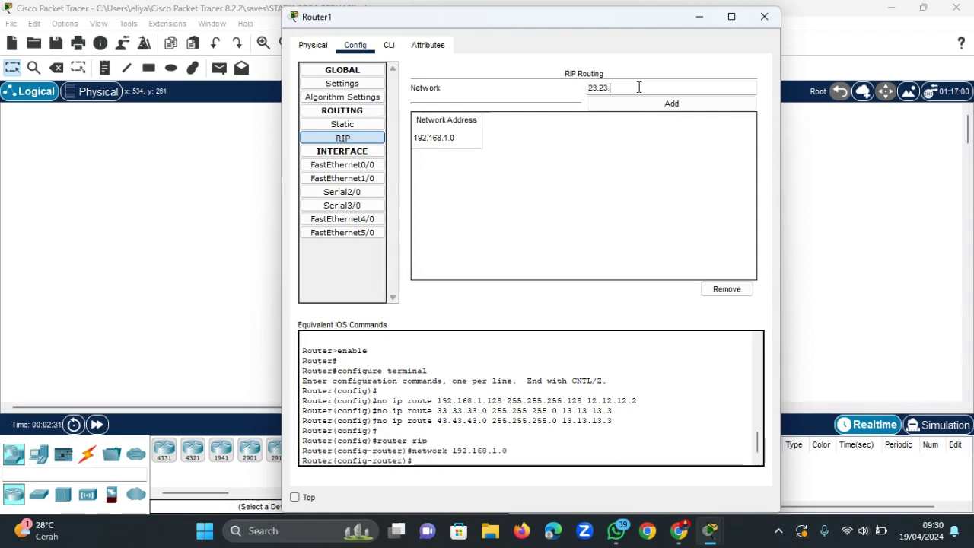
type("23.0")
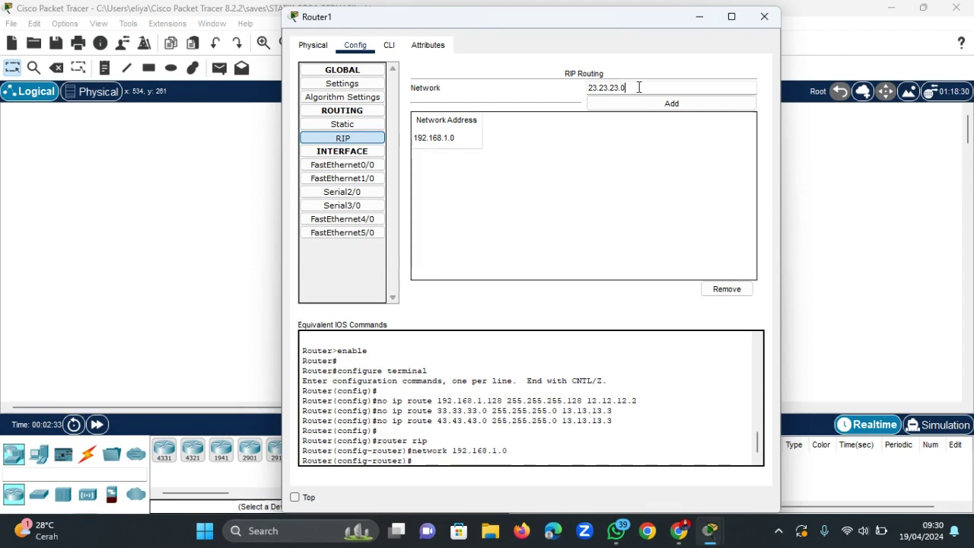
left_click(669, 106)
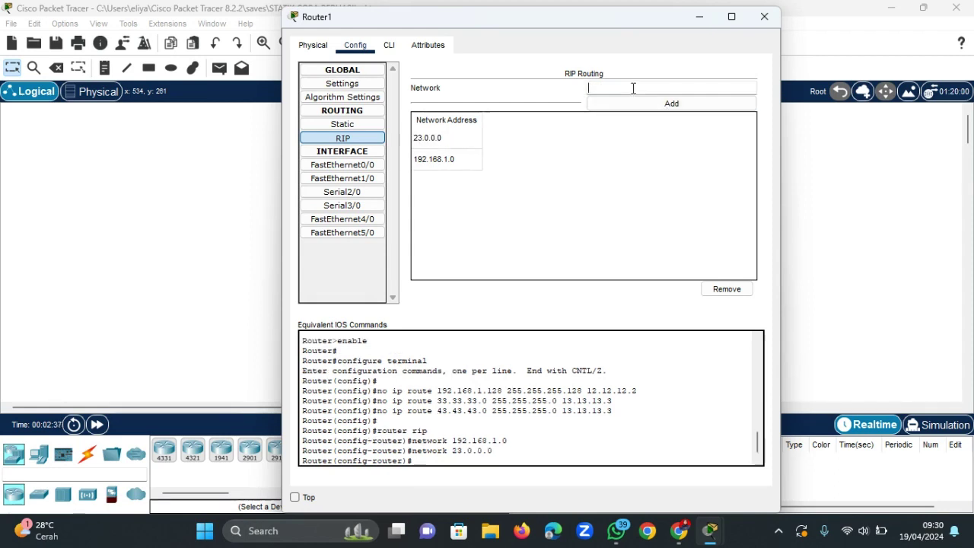
Add the networks 13.13.13.0 and 12.12.12.0 to Router1's RIP routing.
type("113.13.13.0")
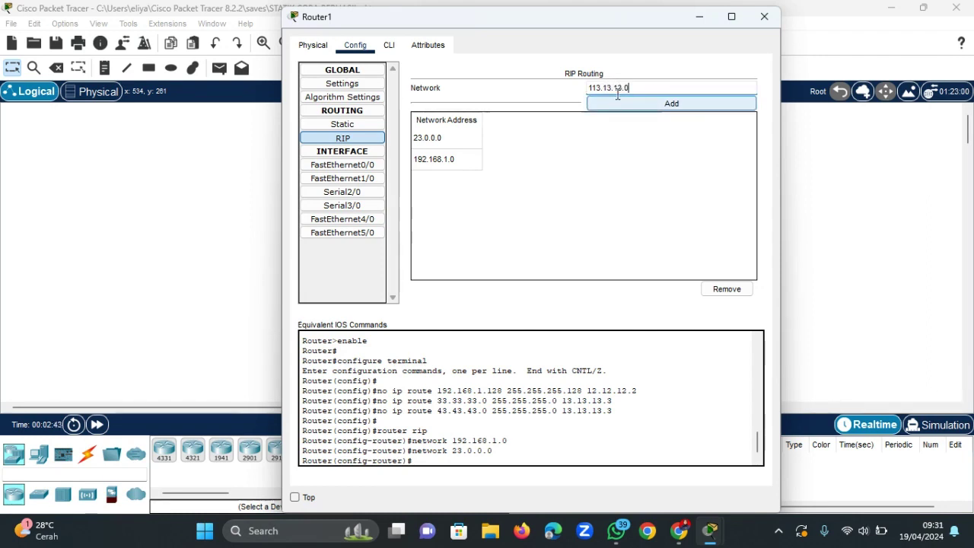
left_click(594, 88)
key("BackSpace")
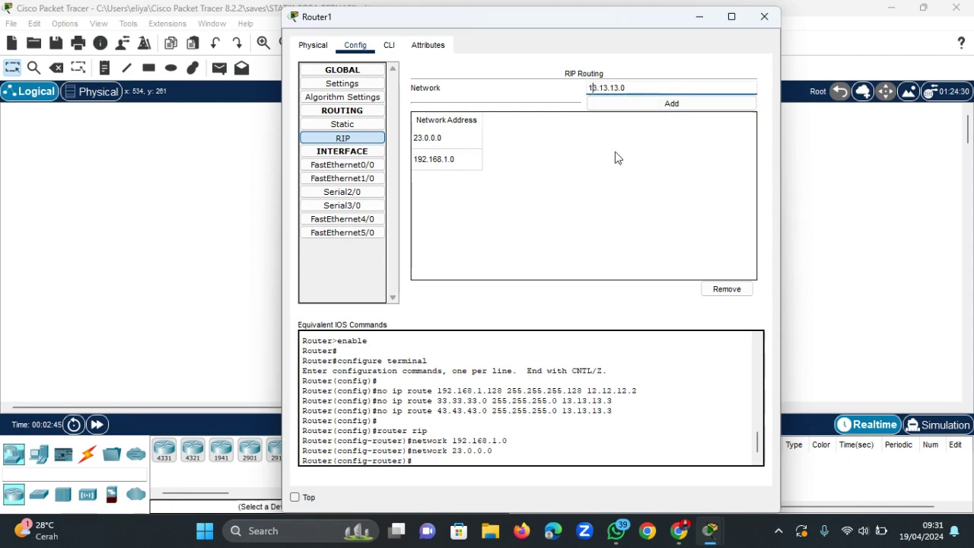
left_click(641, 107)
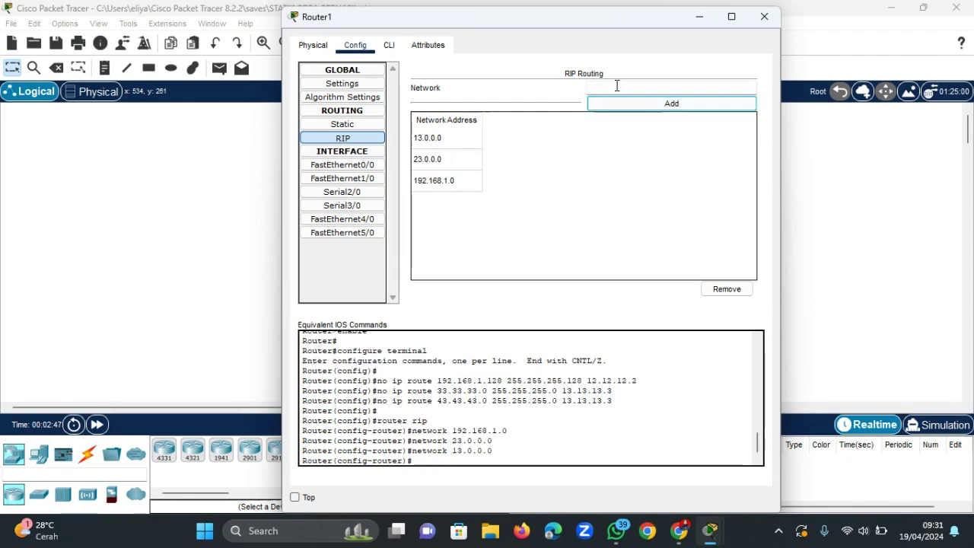
left_click(615, 86)
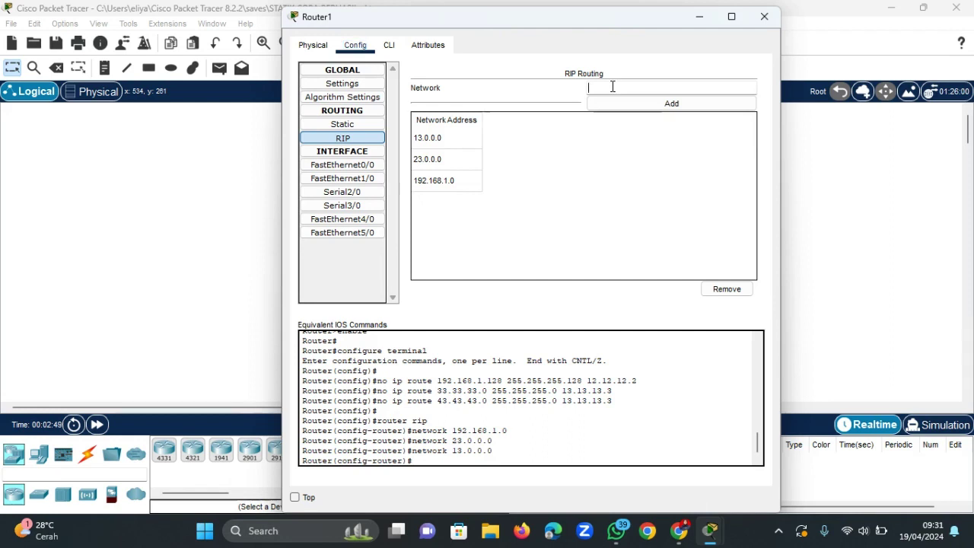
type("12.12.12.0")
left_click(643, 107)
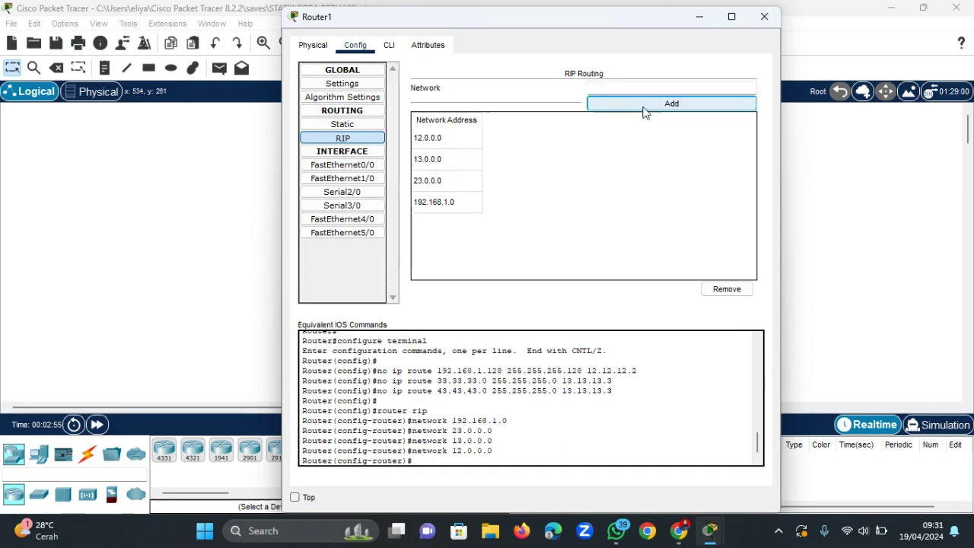
Run "no auto-summary" and "version 2" in Router1's command line under the RIP router configuration.
left_click(389, 45)
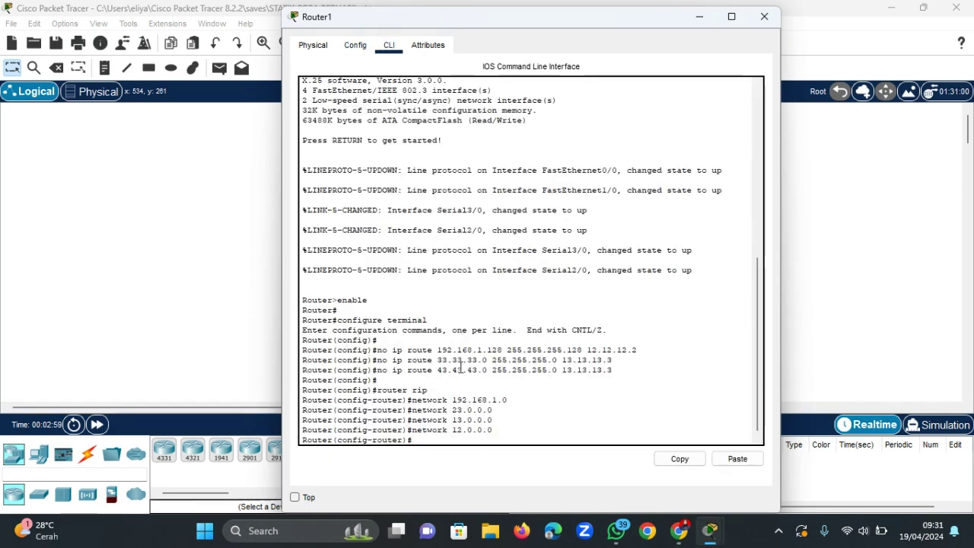
type("no auto-summary")
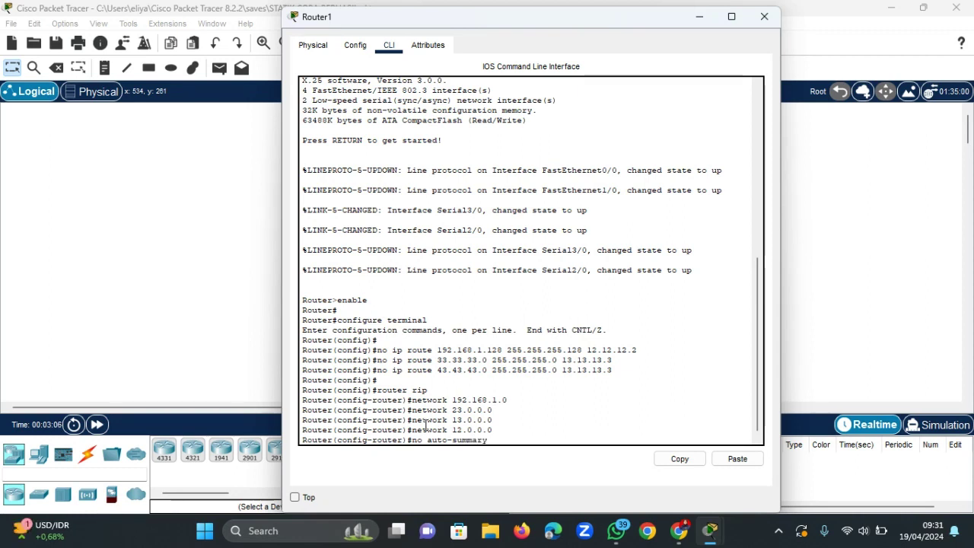
key("Return")
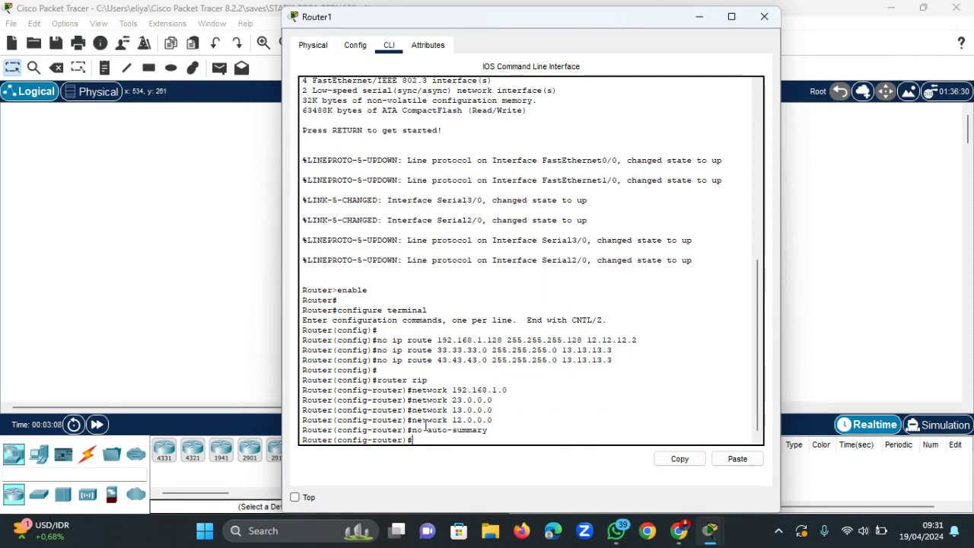
type("version 2")
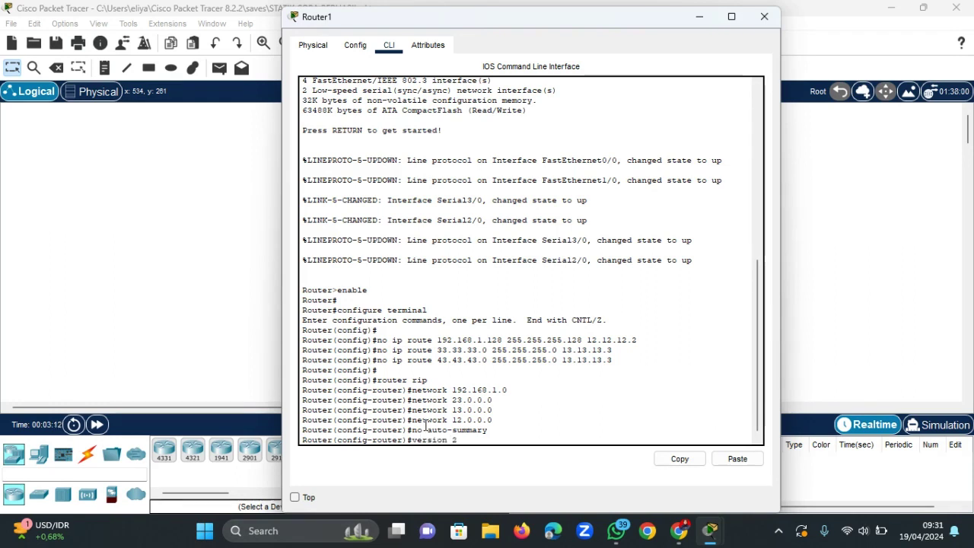
key("Return")
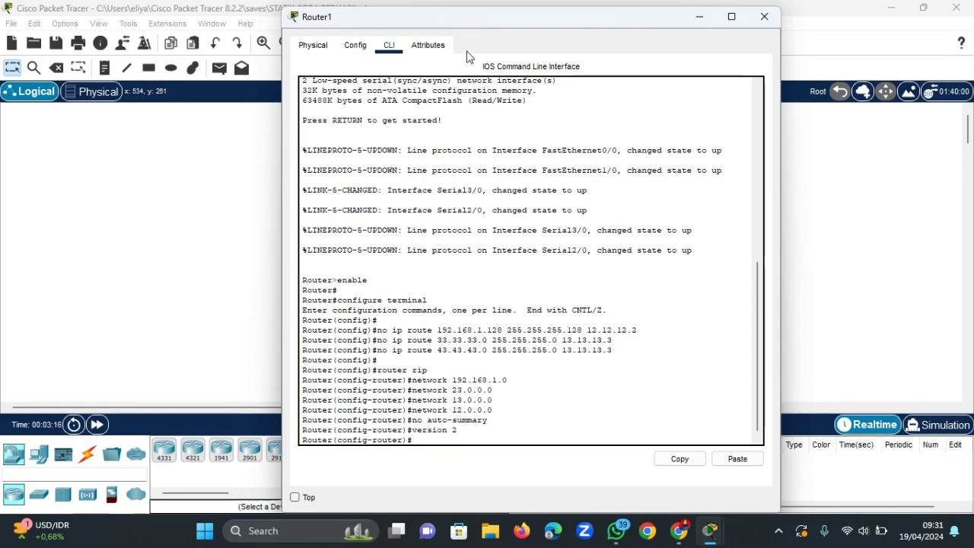
Save Router1's running configuration to NVRAM and close its device window.
left_click(354, 47)
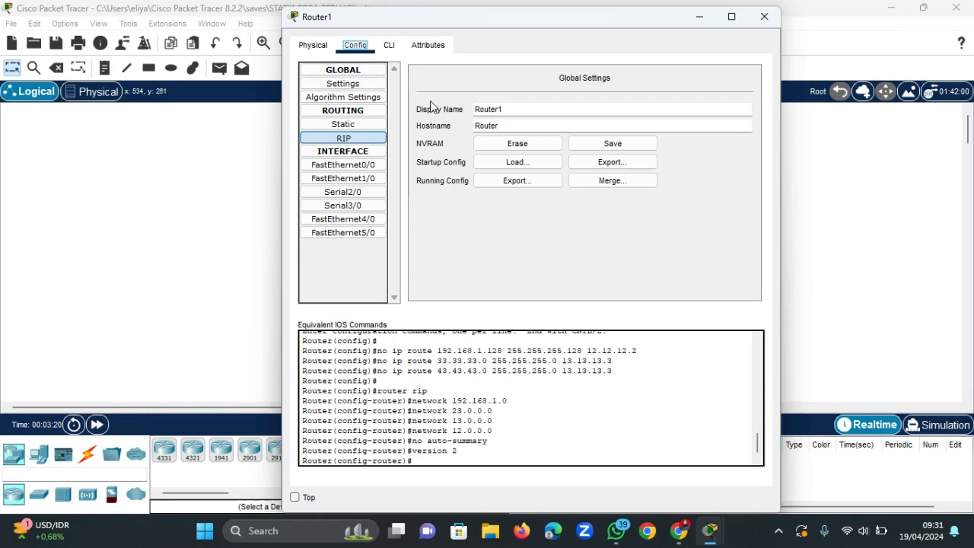
left_click(601, 147)
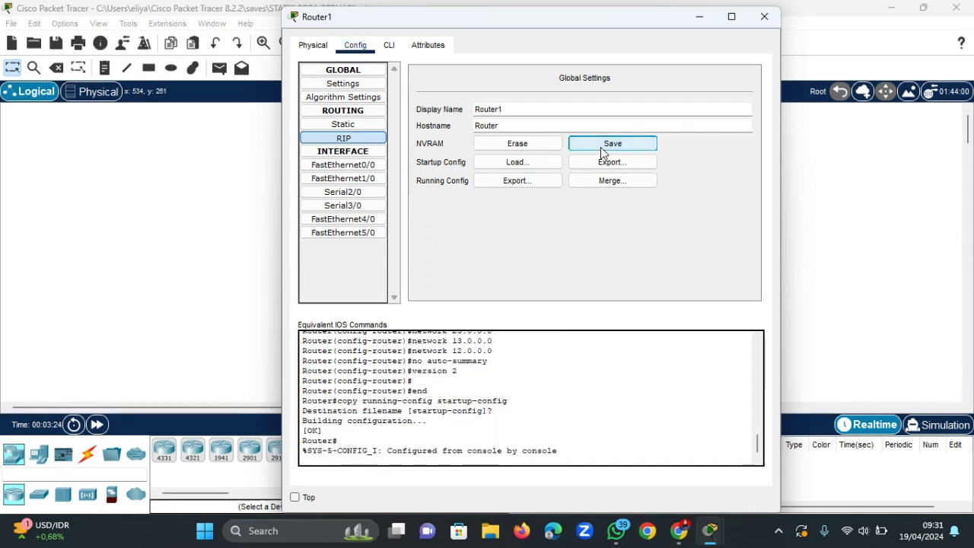
left_click(764, 16)
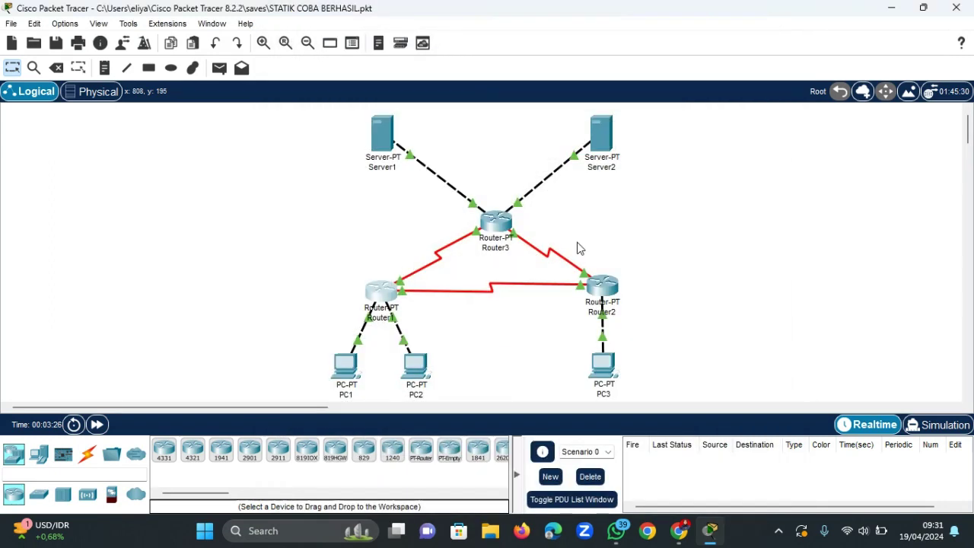
Remove all three static routes from Router2: 192.168.1.0/25, 33.33.33.0/24 and 43.43.43.0/24.
left_click(599, 292)
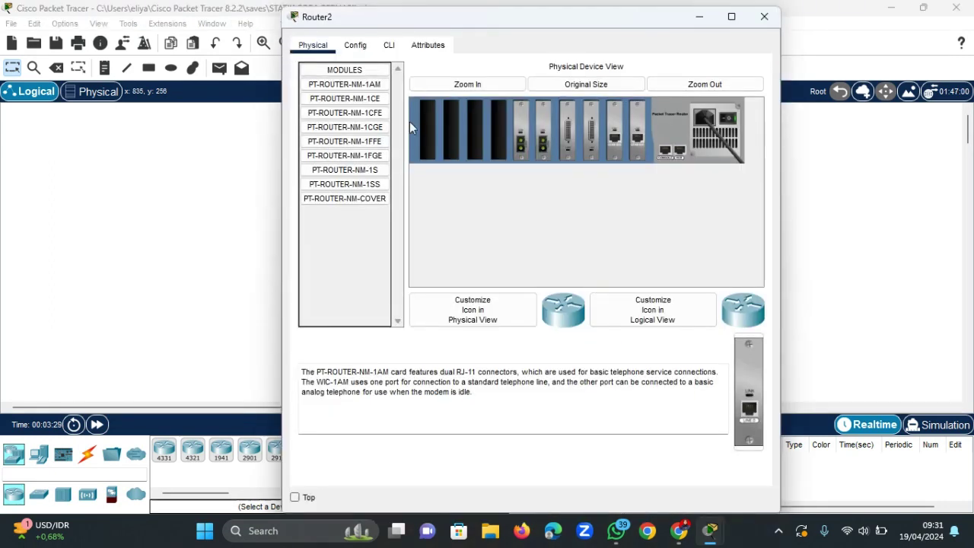
left_click(355, 45)
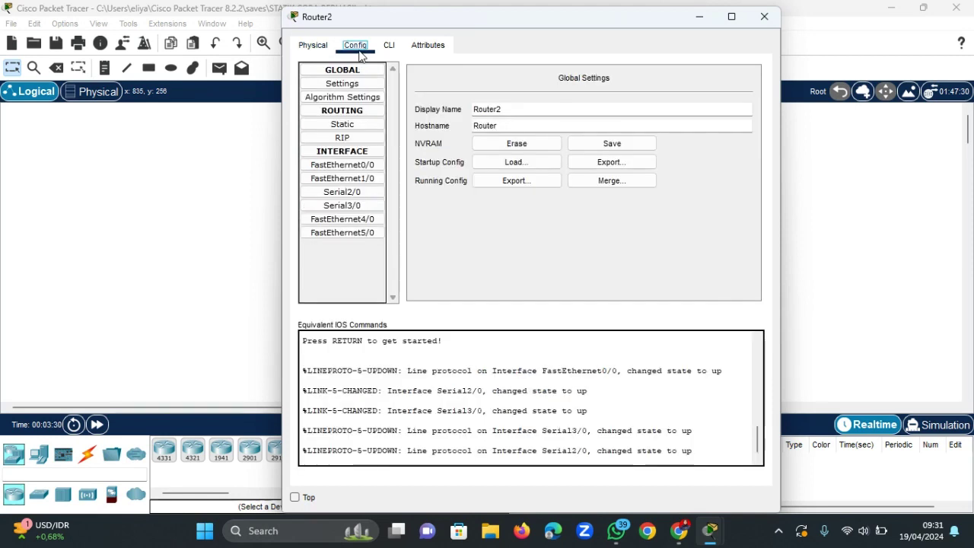
left_click(360, 129)
left_click(512, 205)
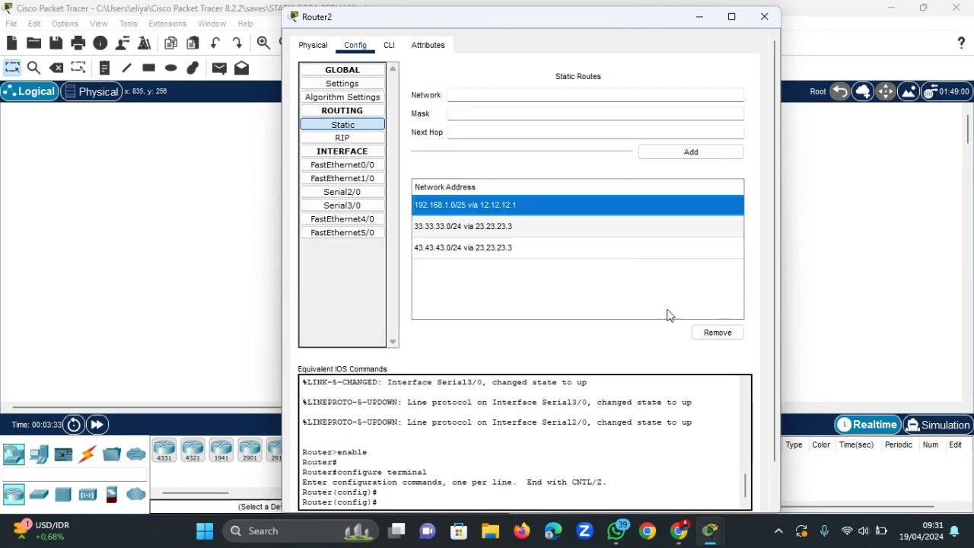
left_click(717, 333)
left_click(484, 204)
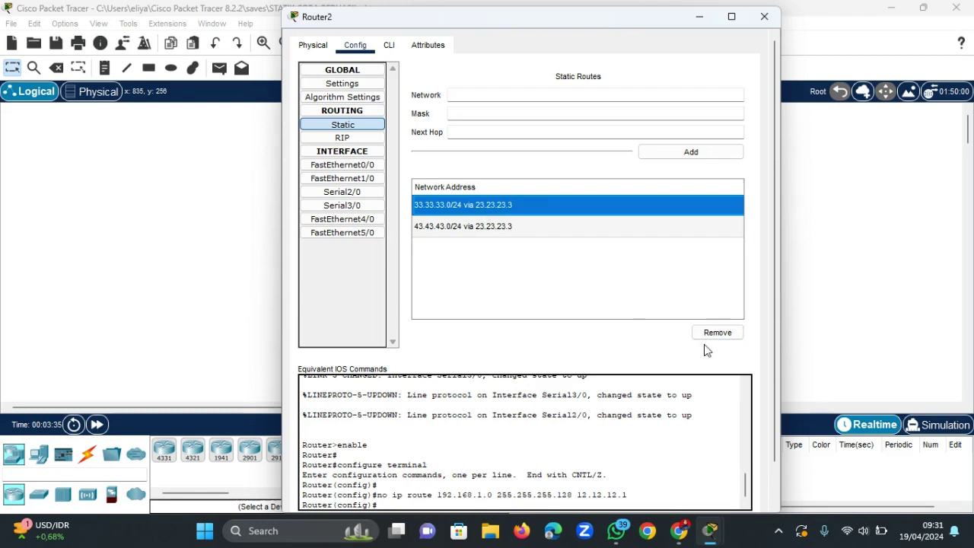
left_click(716, 333)
left_click(492, 213)
left_click(716, 335)
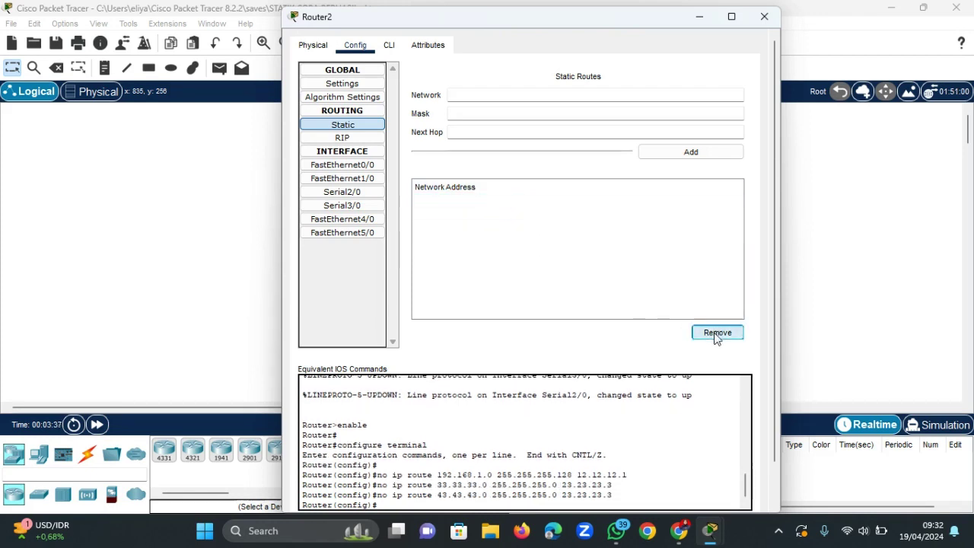
Add the networks 192.168.1.128 and 23.23.23.0 to Router2's RIP routing.
left_click(344, 138)
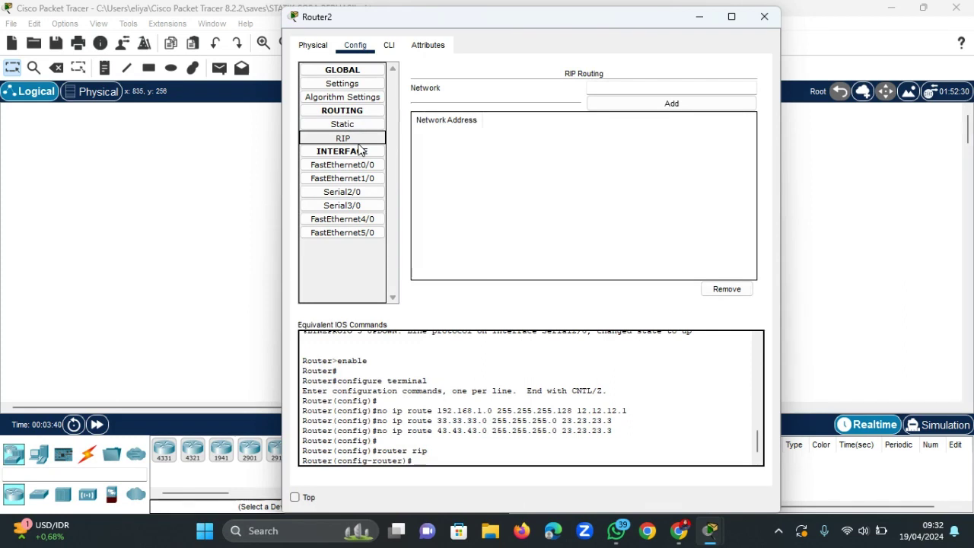
left_click(621, 93)
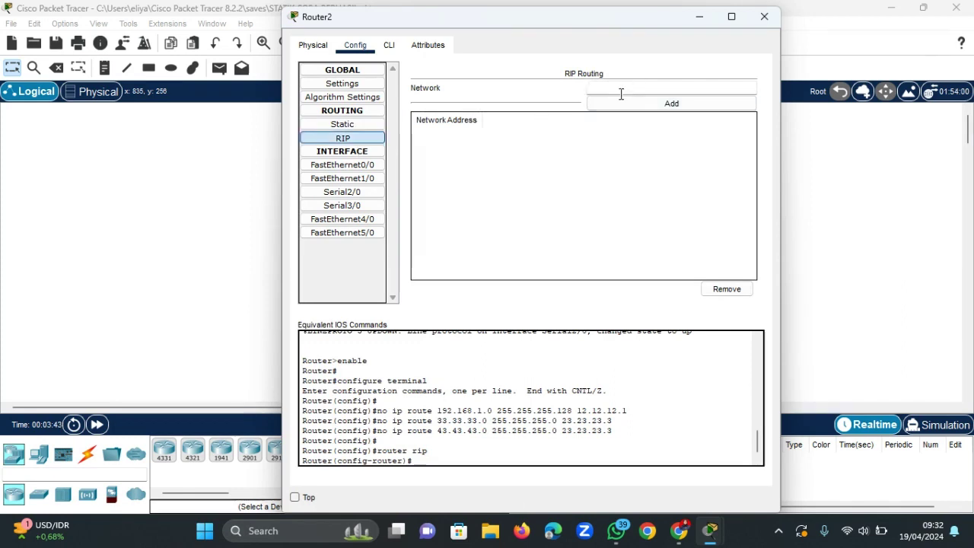
type("192.168.")
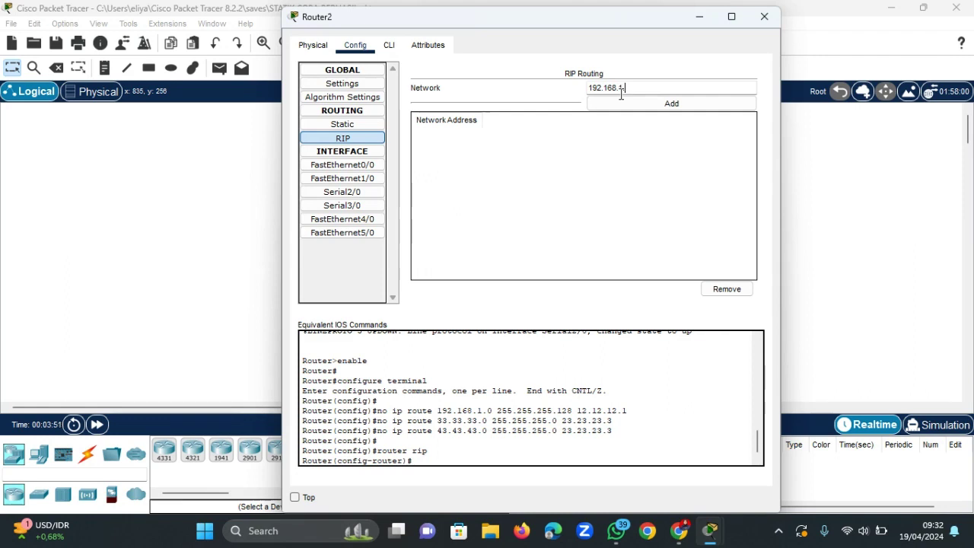
type("1.128")
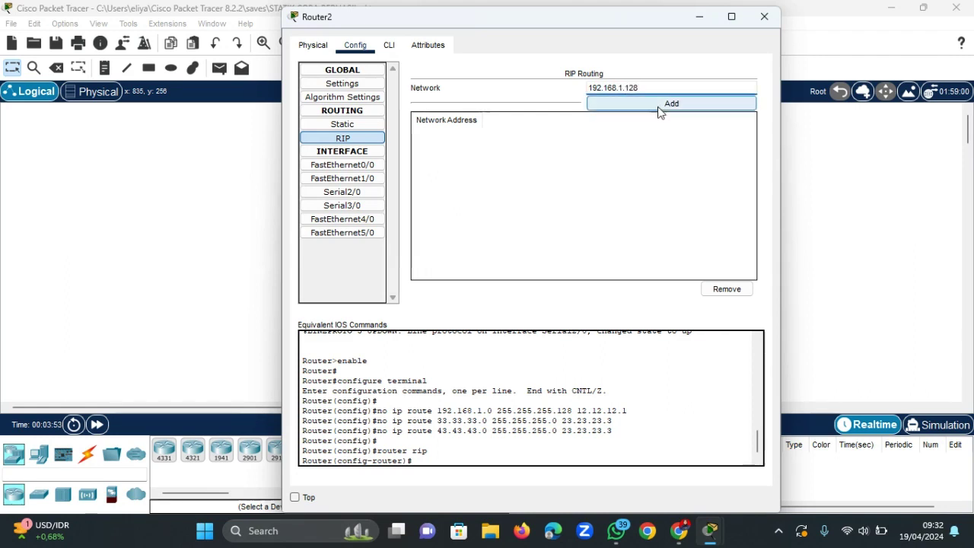
left_click(648, 104)
left_click(640, 87)
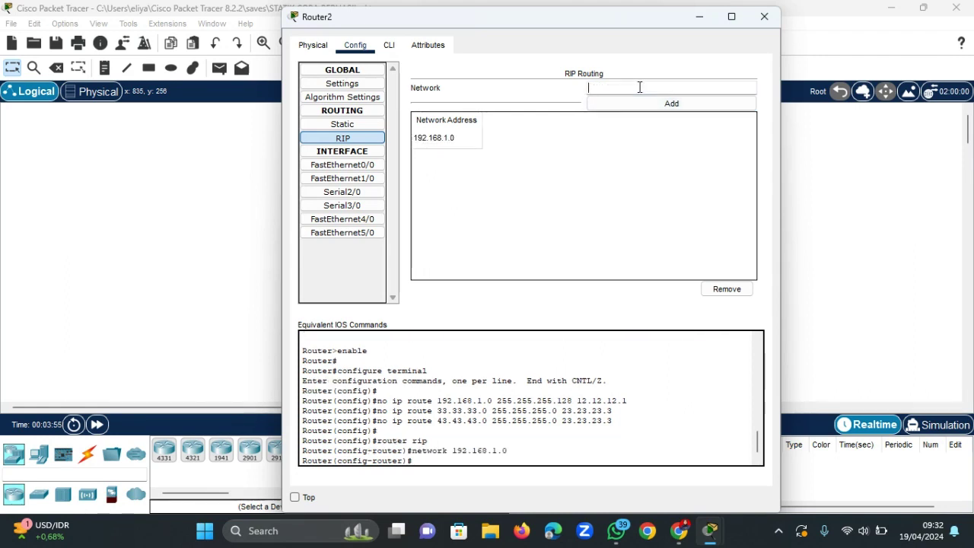
type("23.2")
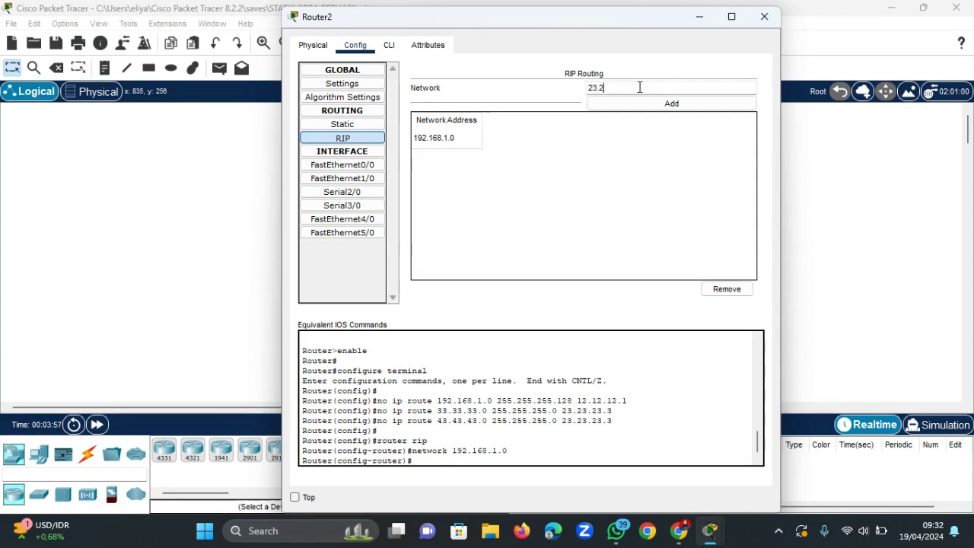
type("3.23.0")
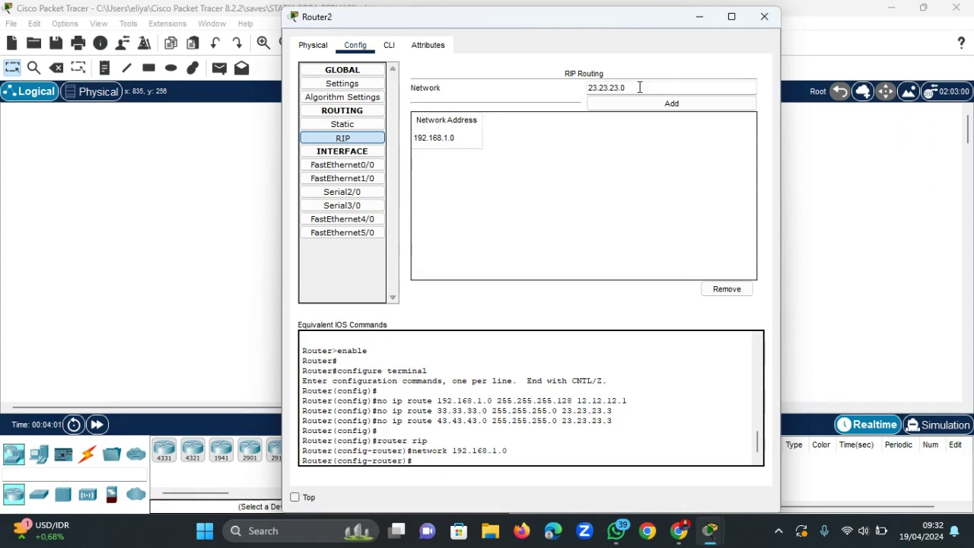
left_click(646, 102)
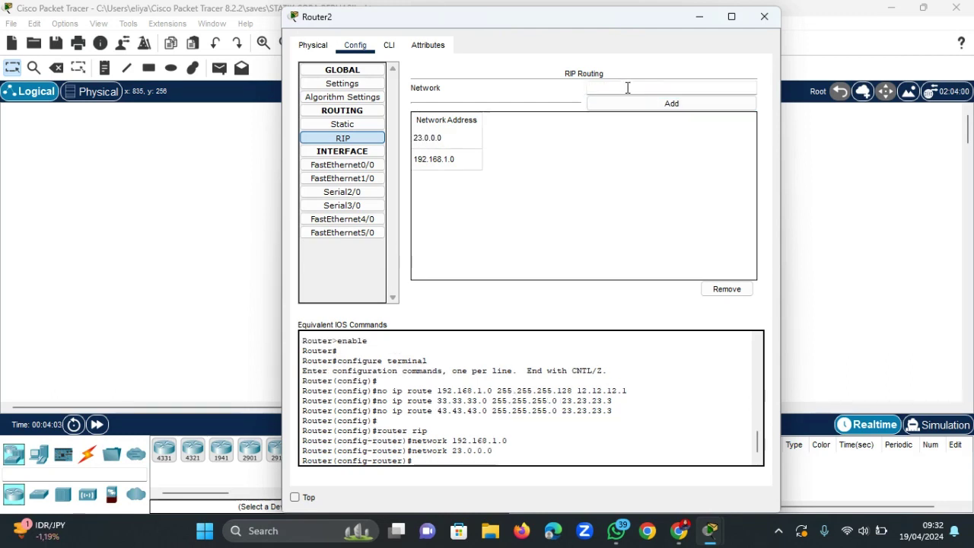
Add the networks 13.13.13.0 and 12.12.12.0 to Router2's RIP routing.
type("13.13.13.0")
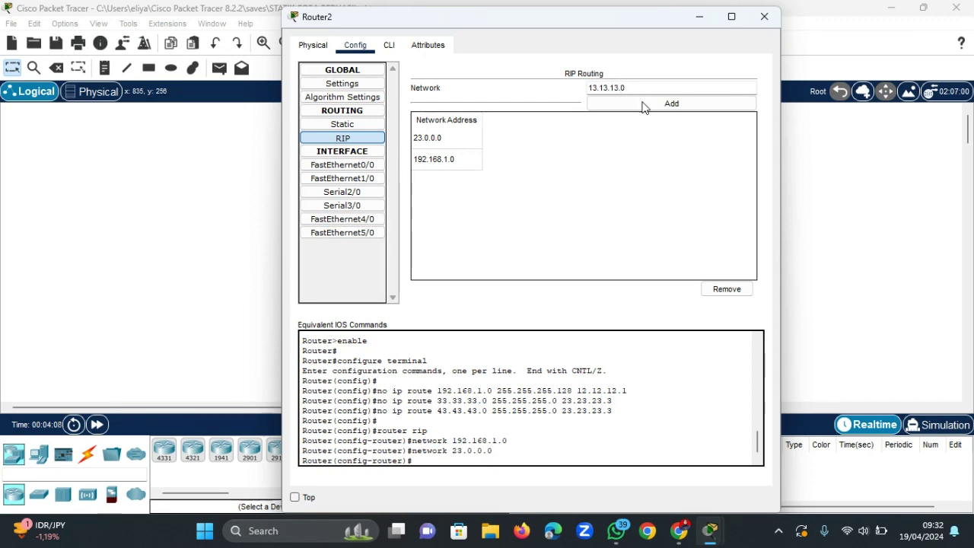
left_click(644, 104)
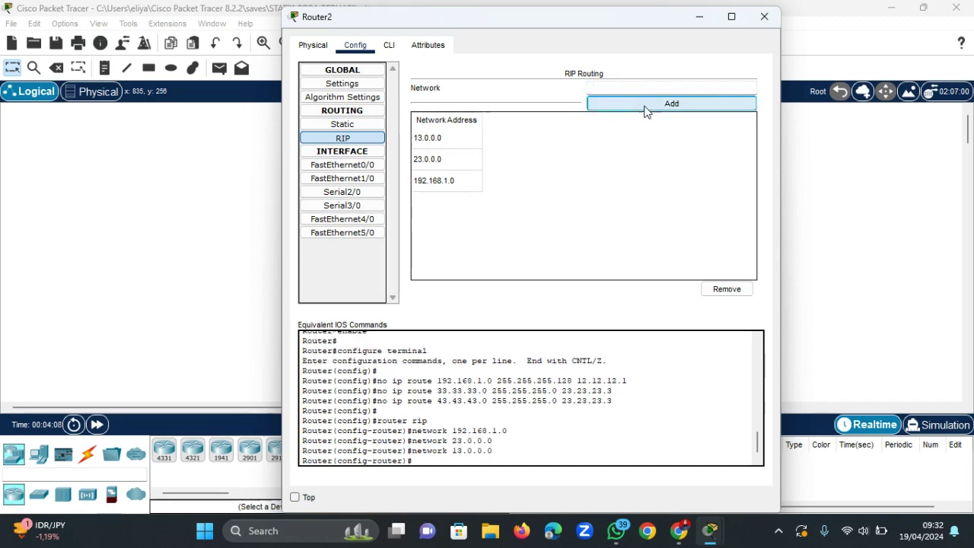
left_click(625, 87)
type("12")
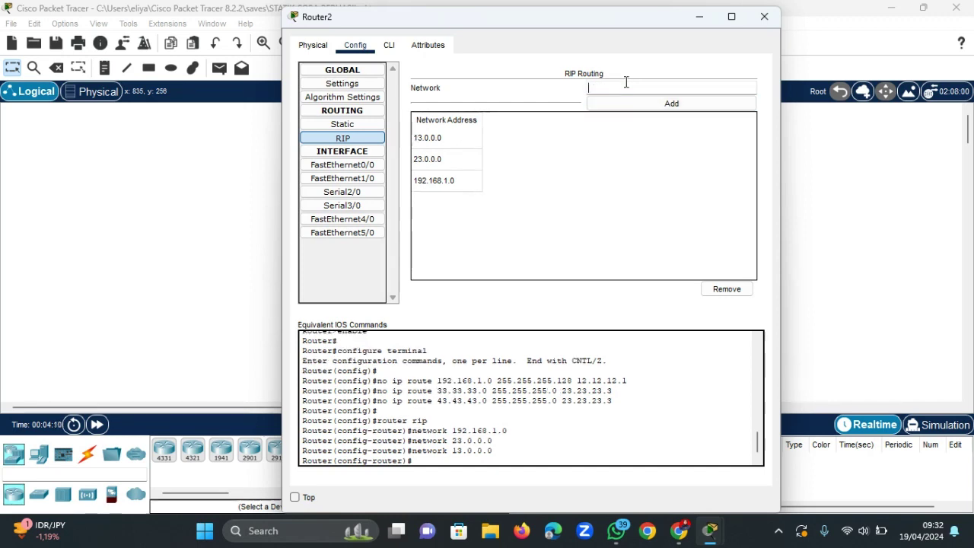
type(".12")
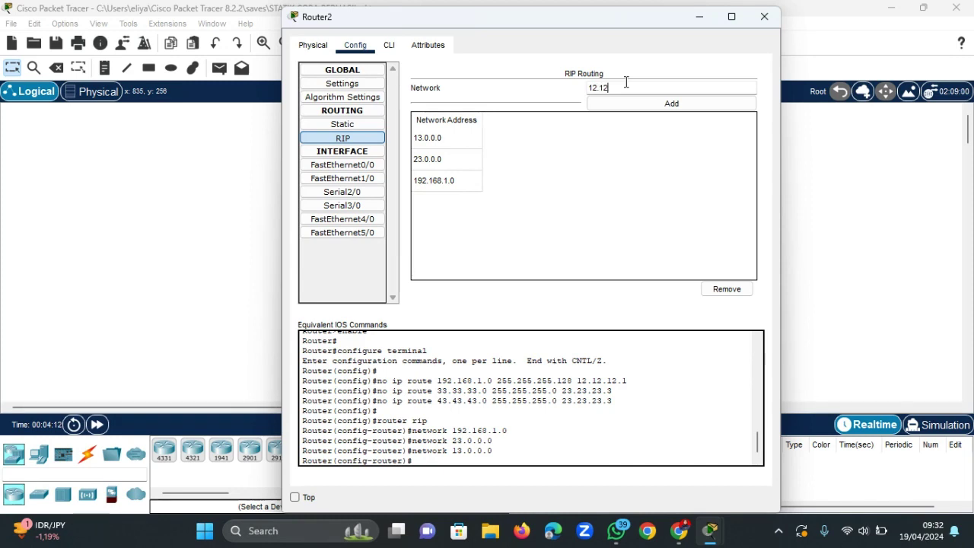
type(".12.0")
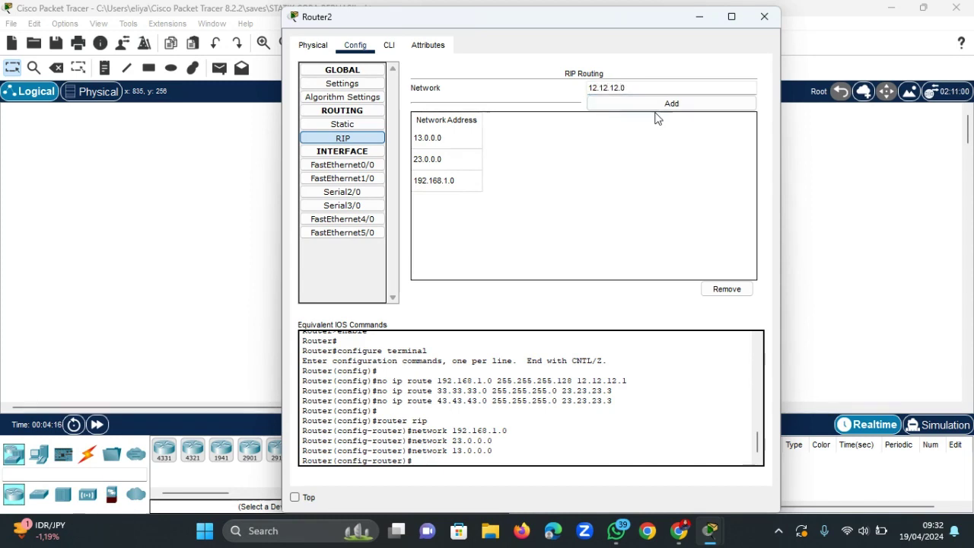
left_click(656, 106)
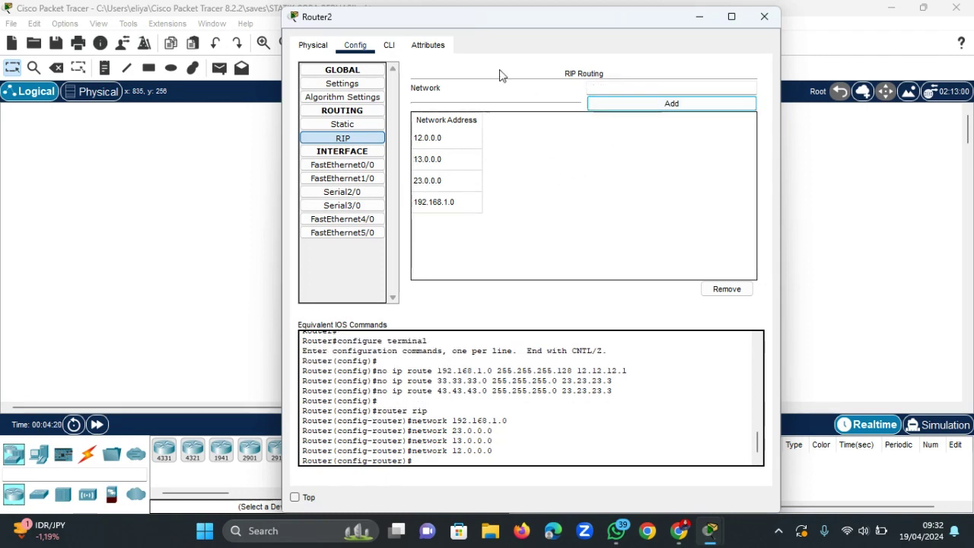
Run "no auto-summary" and "version 2" in Router2's command line under the RIP router configuration.
left_click(389, 45)
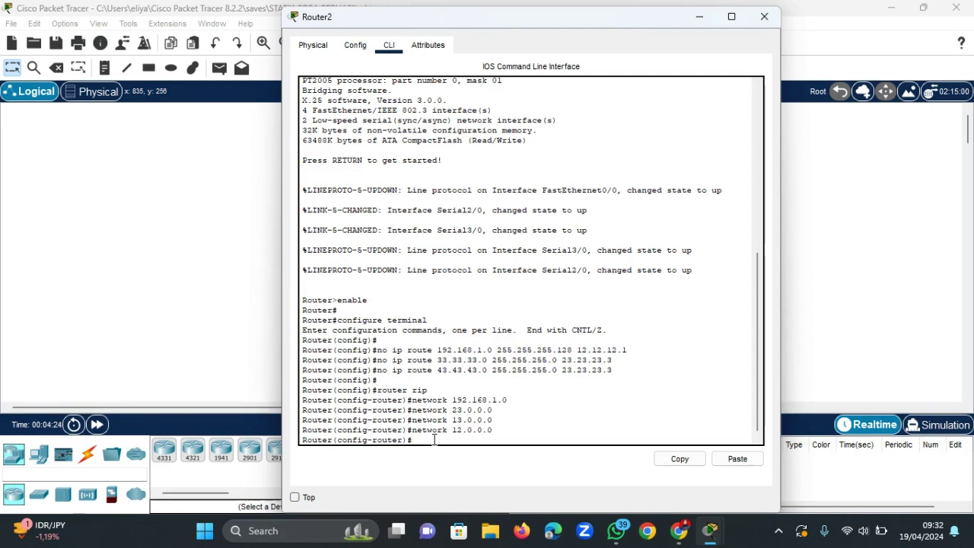
type("no auto-")
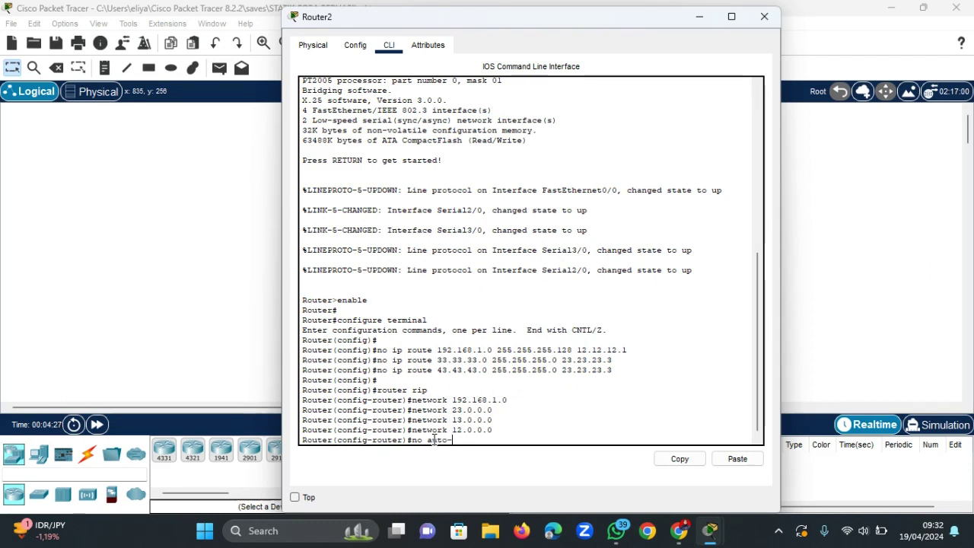
type("summar")
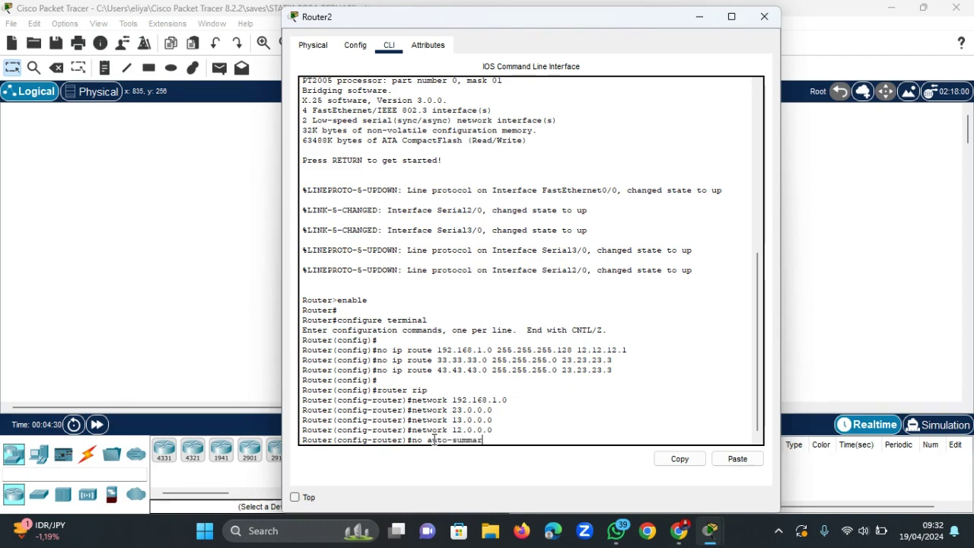
type("y")
key("Return")
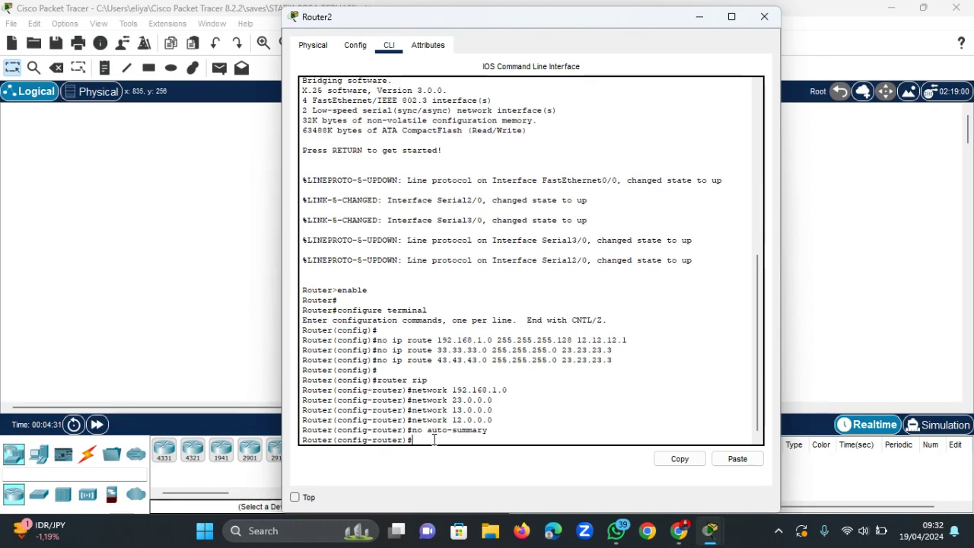
type("version ")
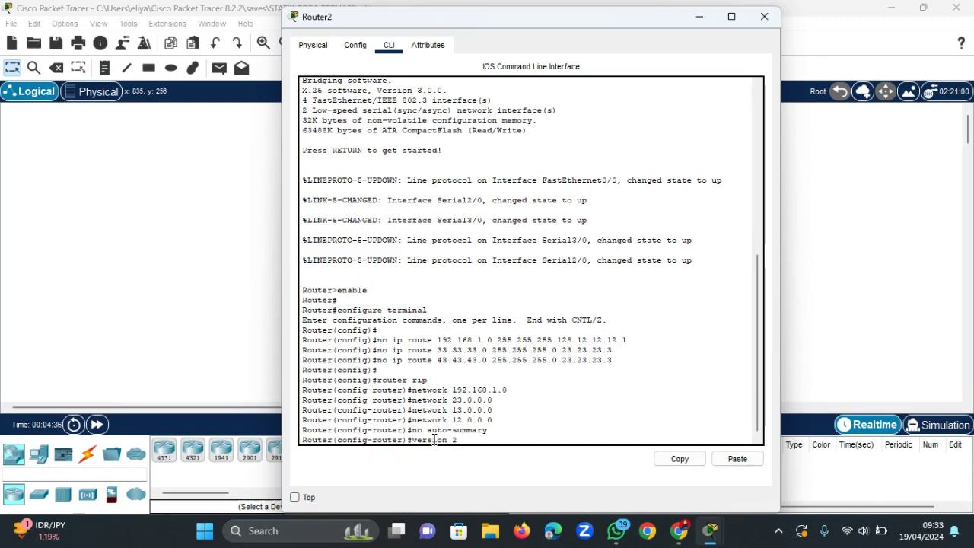
type("2")
key("Return")
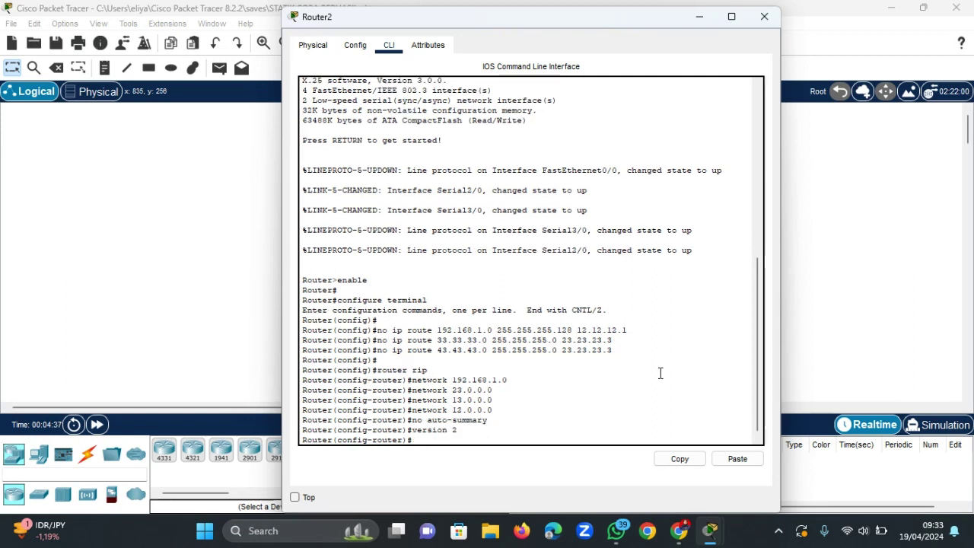
Save Router2's running configuration to NVRAM and close its device window.
left_click(355, 45)
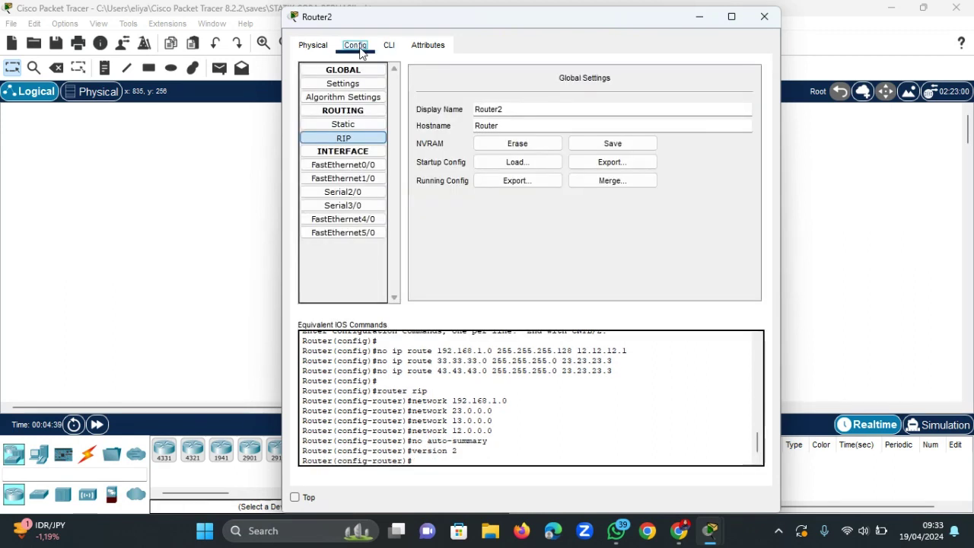
left_click(607, 149)
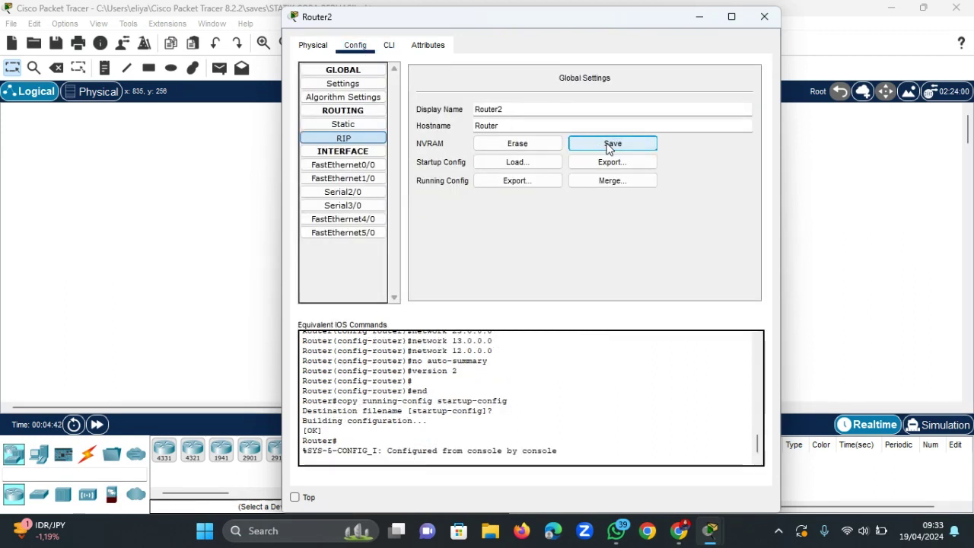
left_click(772, 17)
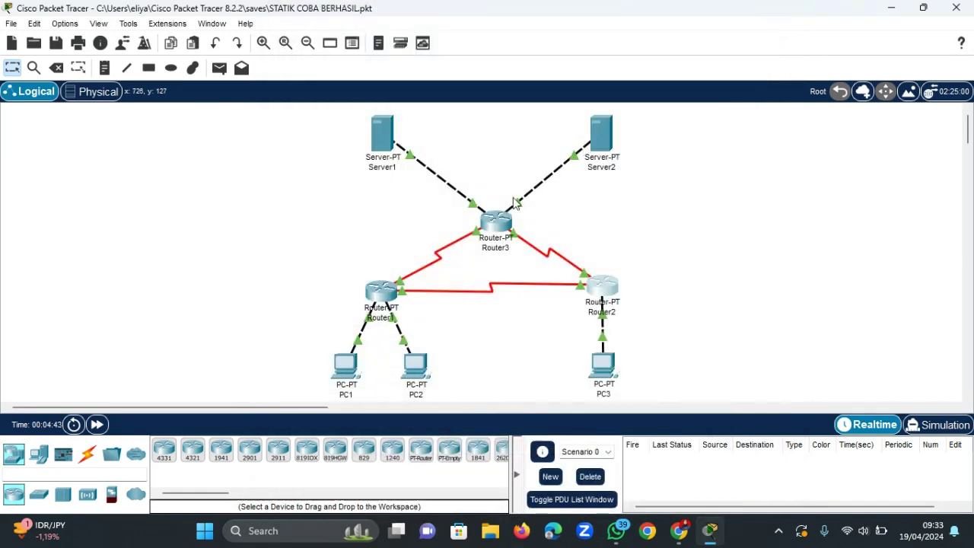
Remove both static routes from Router3: 192.168.1.0/25 and 192.168.1.128/25.
left_click(490, 222)
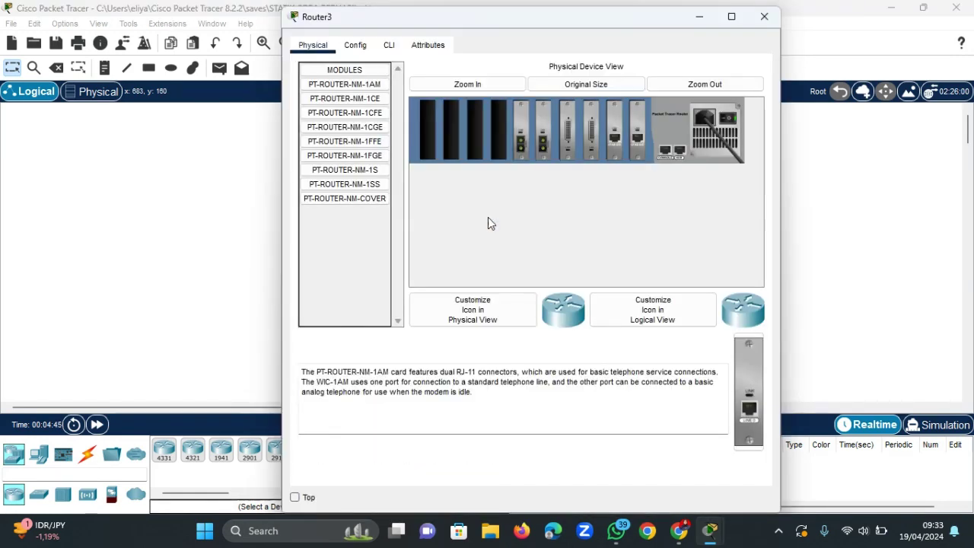
left_click(355, 45)
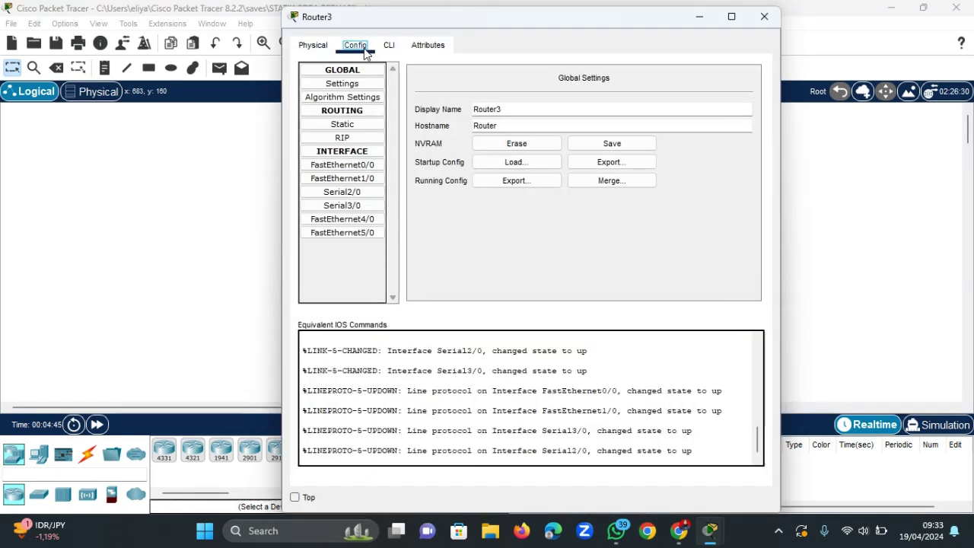
left_click(343, 124)
left_click(583, 205)
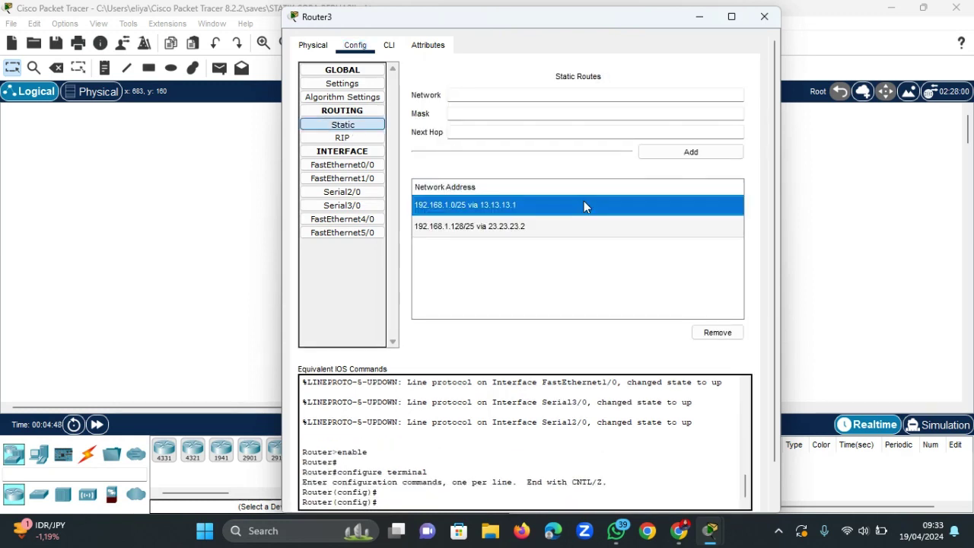
left_click(712, 335)
left_click(542, 219)
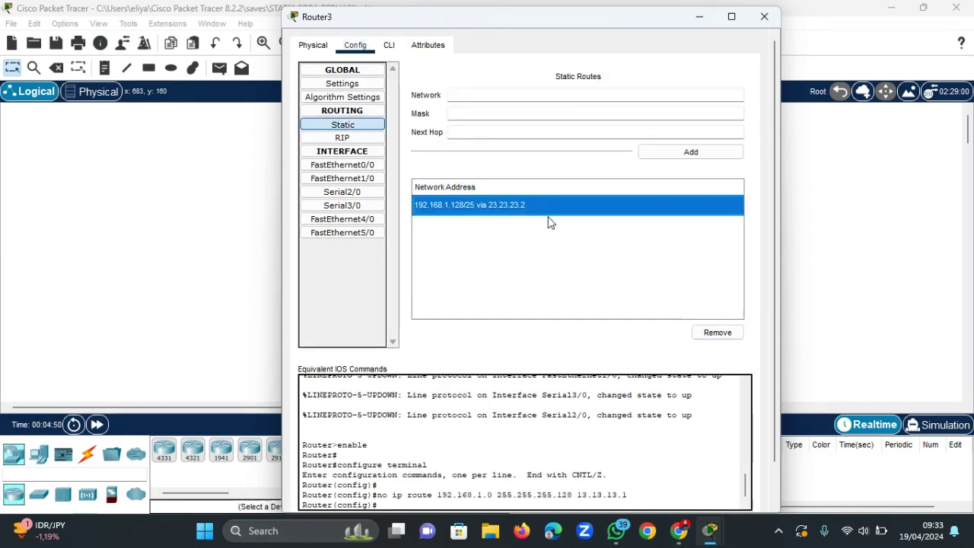
left_click(717, 333)
Add the networks 43.43.43.0 and 33.33.33.0 to Router3's RIP routing.
left_click(352, 140)
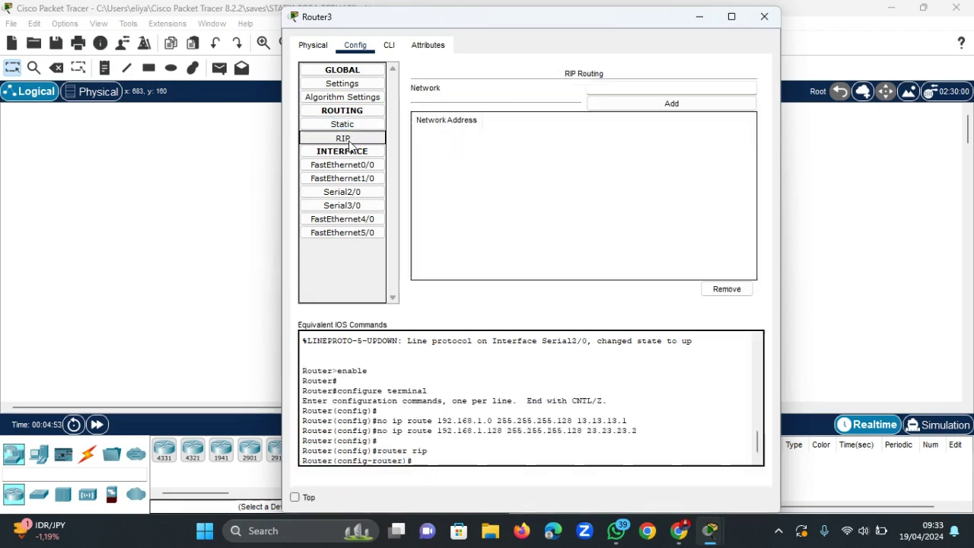
left_click(616, 88)
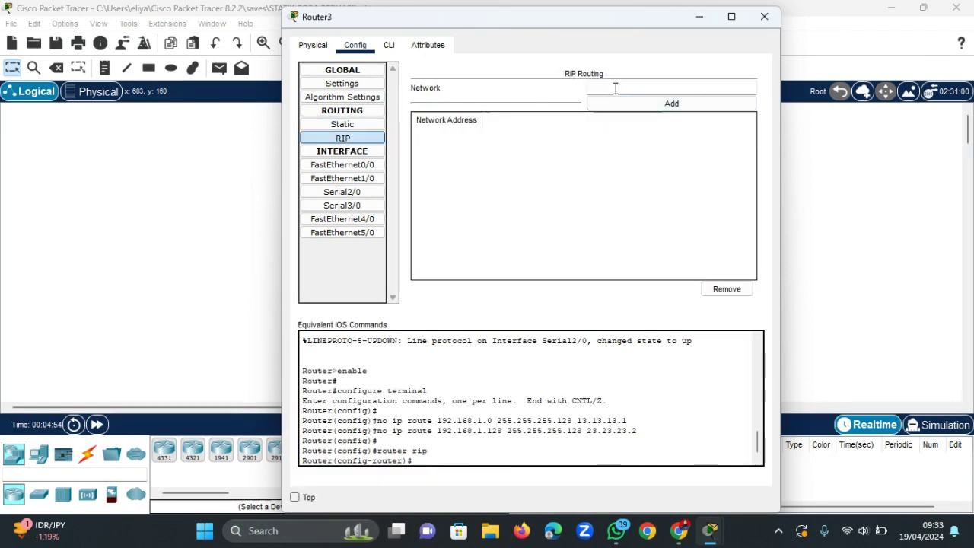
type("43.43.43.0")
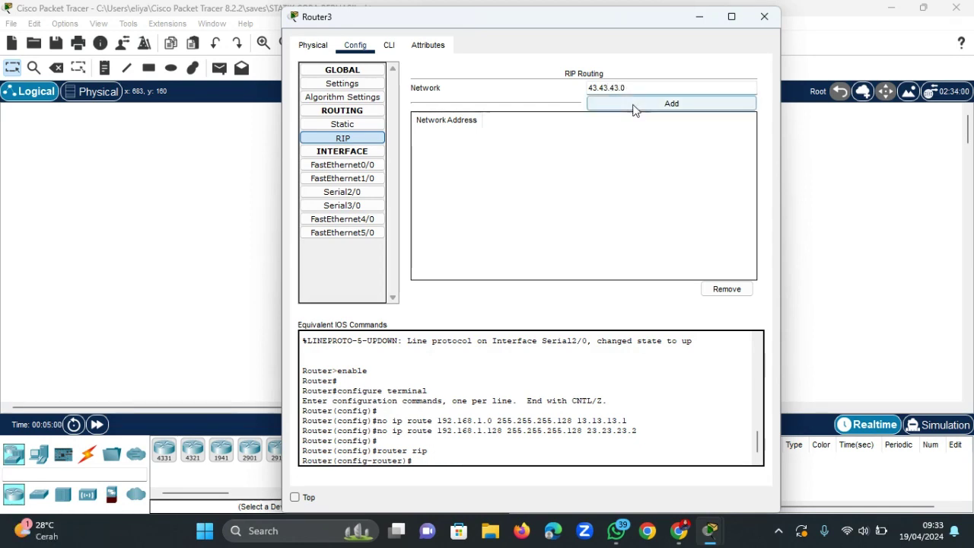
left_click(633, 107)
left_click(623, 89)
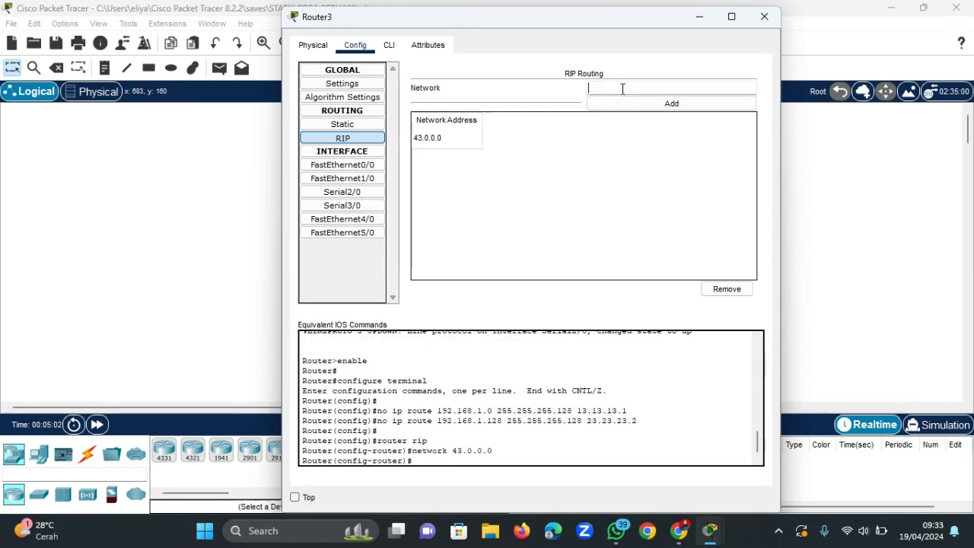
type("33.33.33")
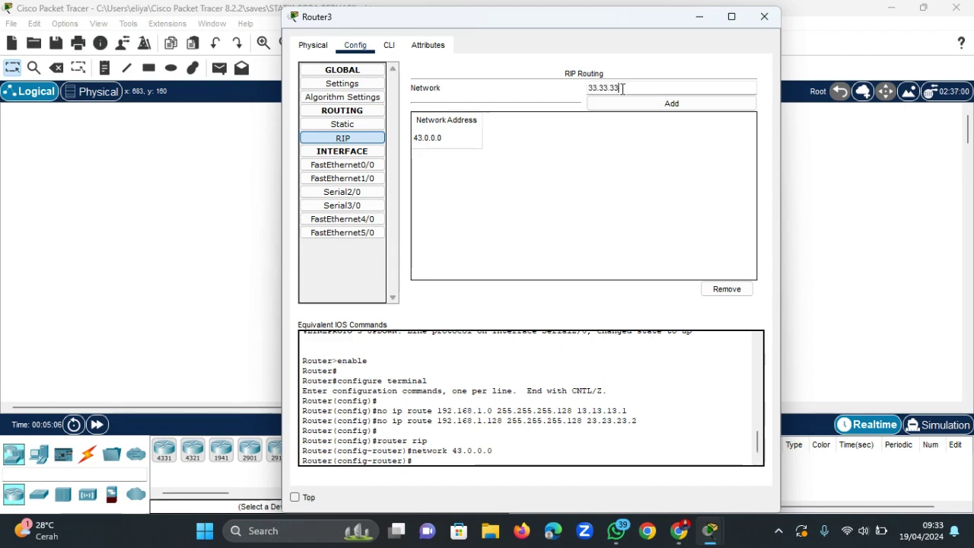
type(".33")
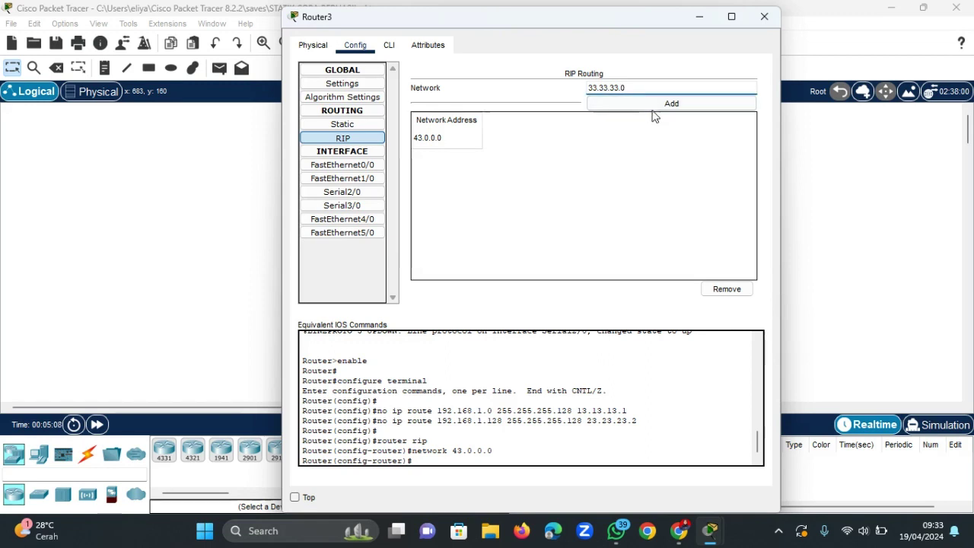
left_click(644, 103)
Add the networks 23.23.23.0, 13.13.13.0 and 12.12.12.0 to Router3's RIP routing.
left_click(617, 86)
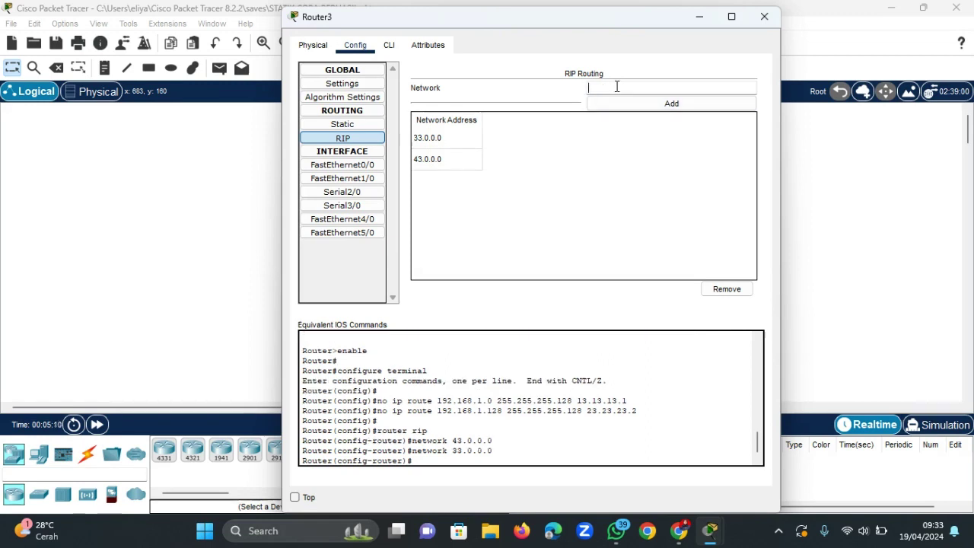
type("23.23.23")
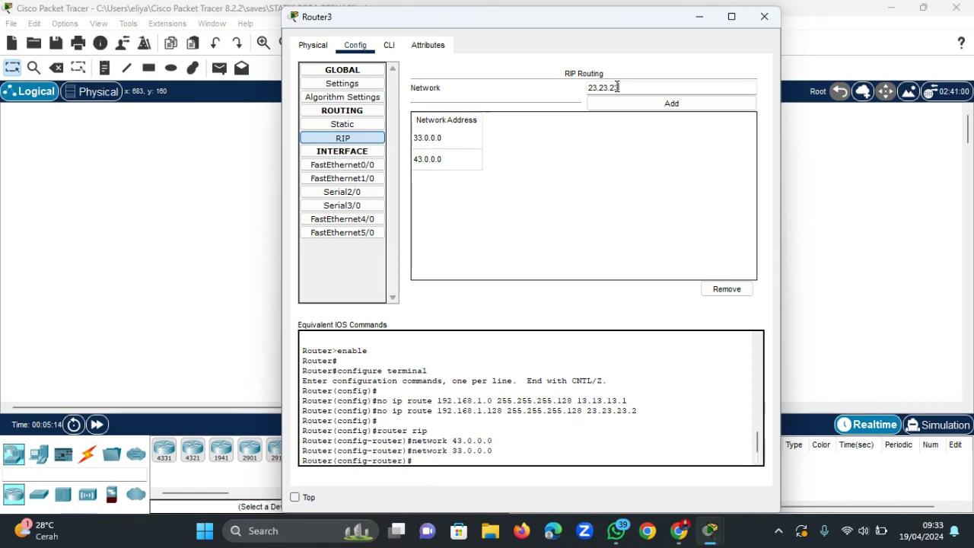
type(".0")
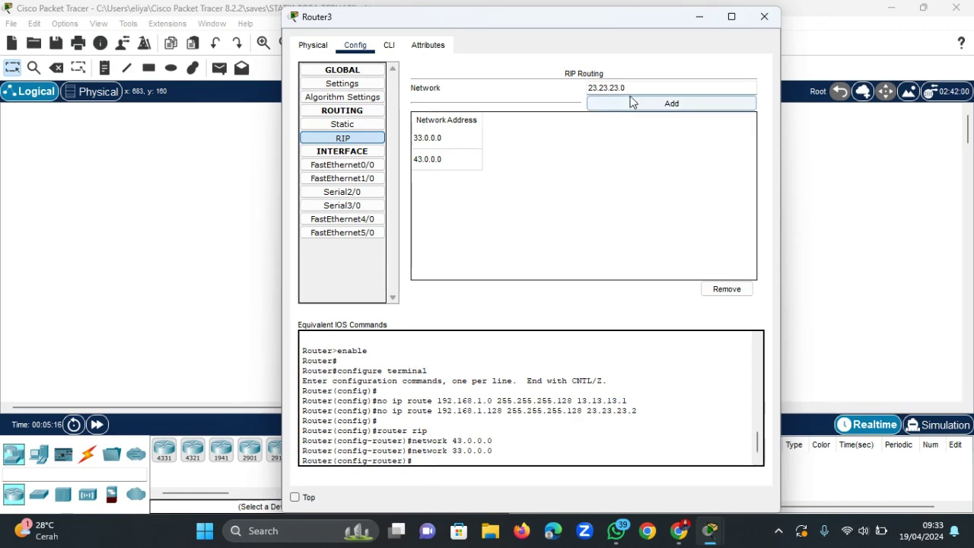
left_click(631, 99)
type("1")
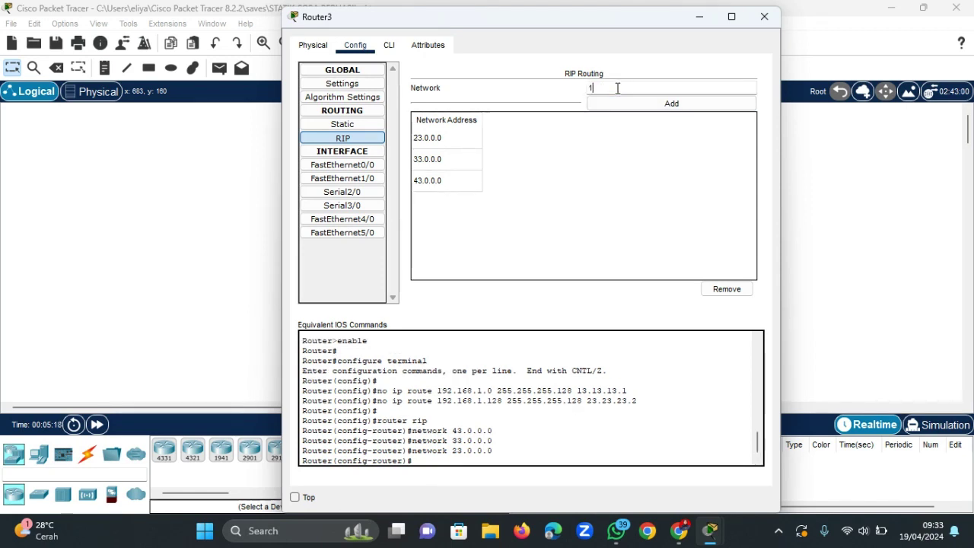
type("3.13.13.0")
left_click(638, 104)
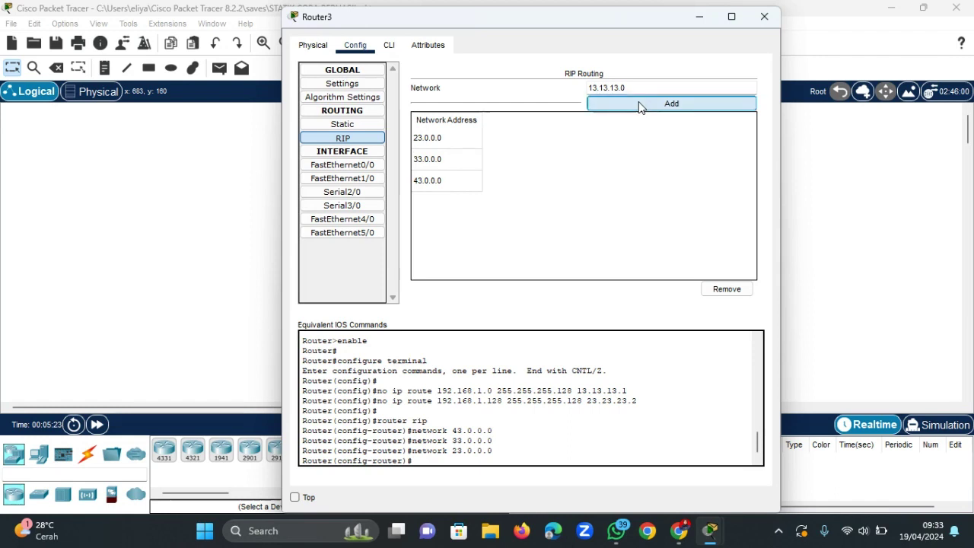
type("12")
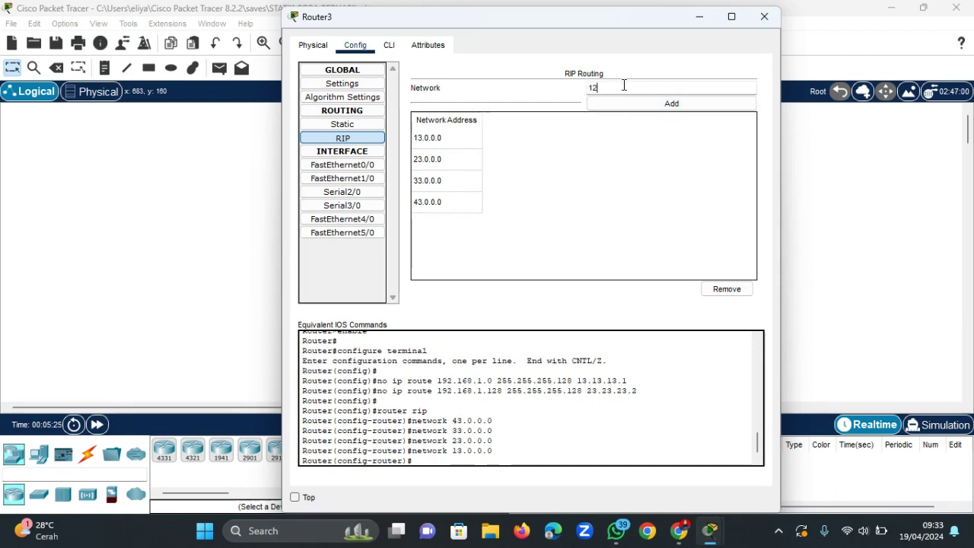
type(".12.12.0")
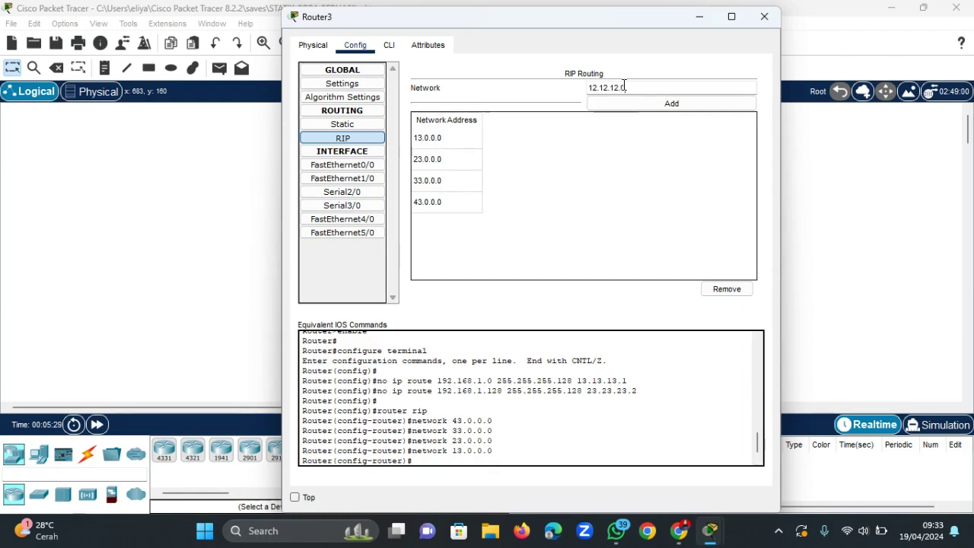
left_click(641, 106)
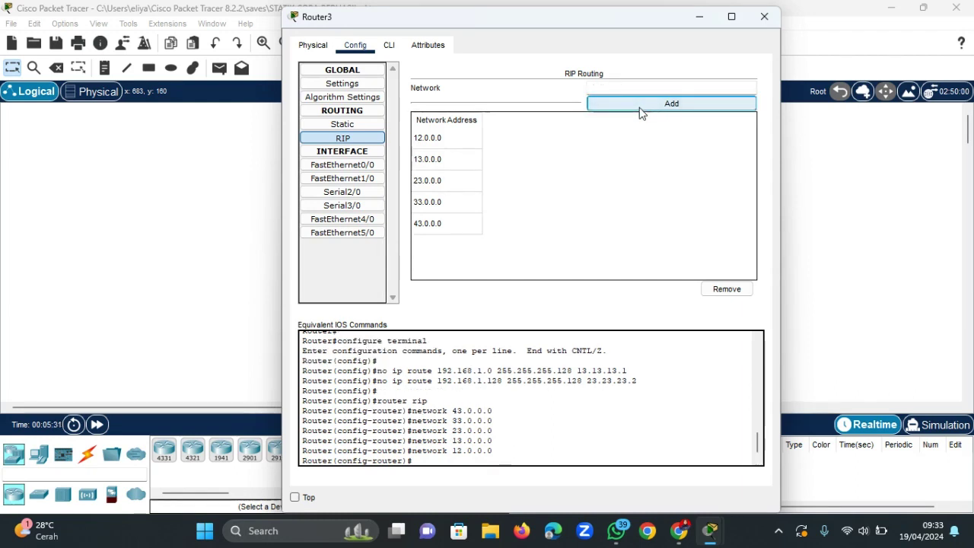
Run "no auto-summary" and "version 2" in Router3's command line under the RIP router configuration.
left_click(389, 45)
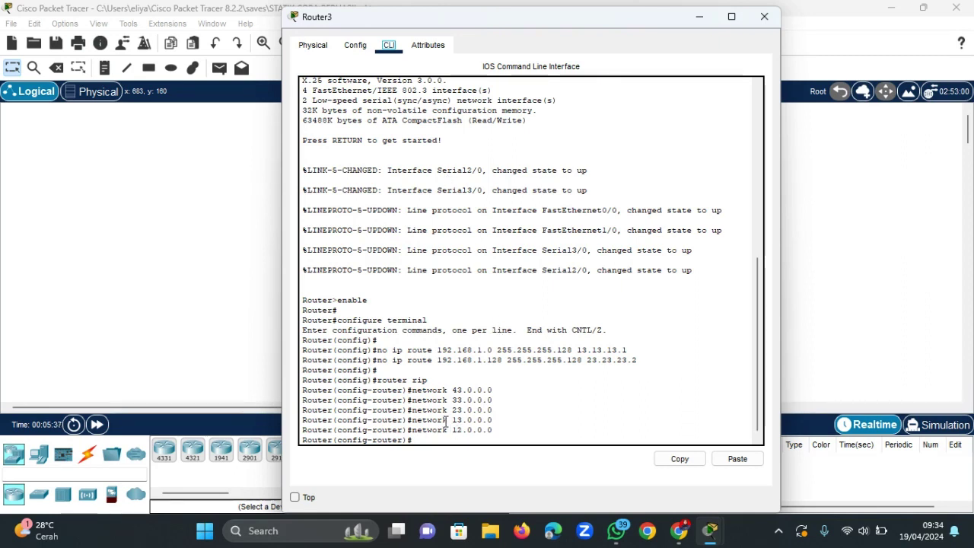
type("no ")
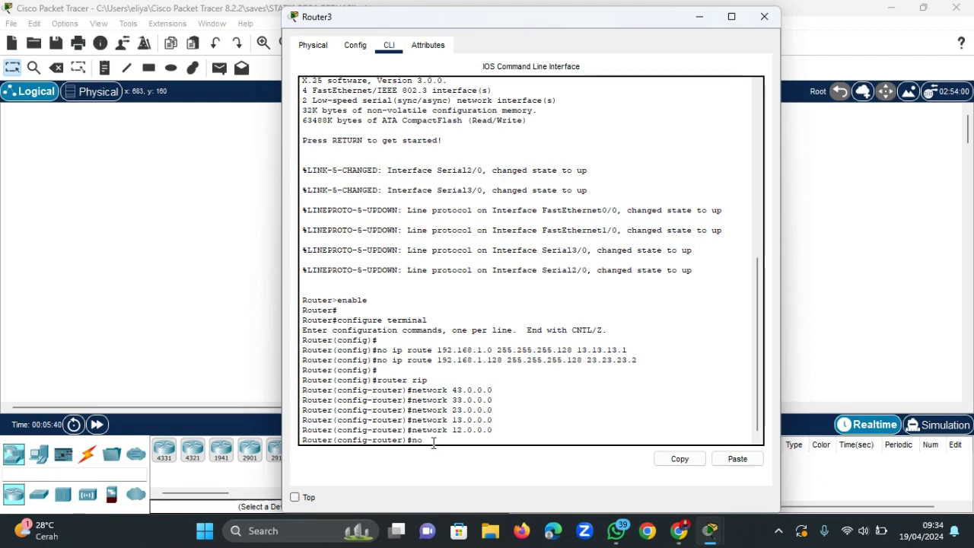
type("auto-summary")
key("Return")
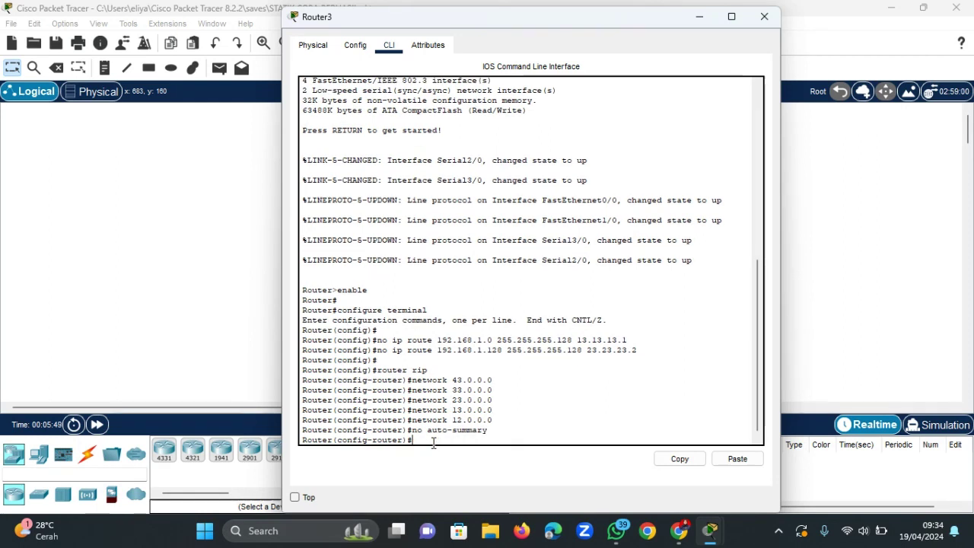
type("vers")
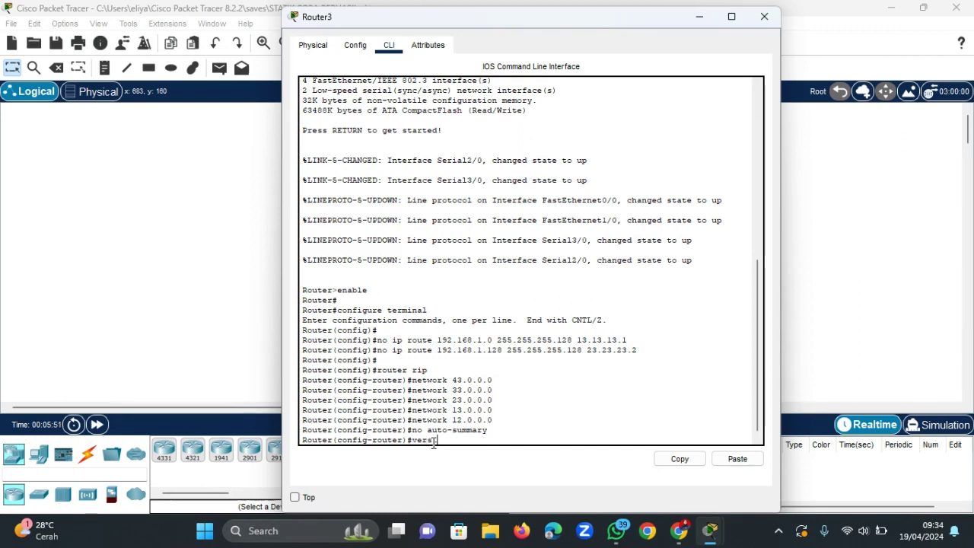
type("ion 2")
key("Return")
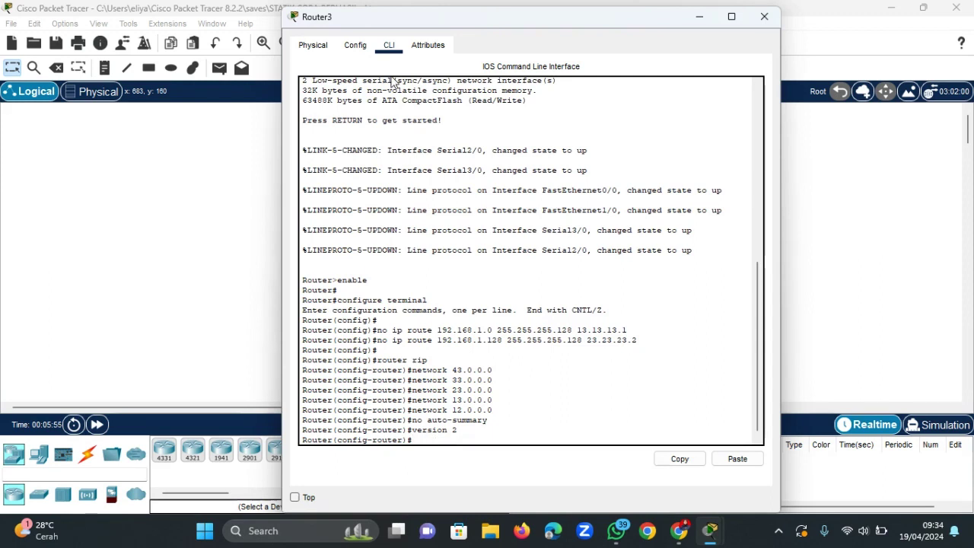
Save Router3's running configuration to NVRAM and reset the whole network from the workspace.
left_click(354, 47)
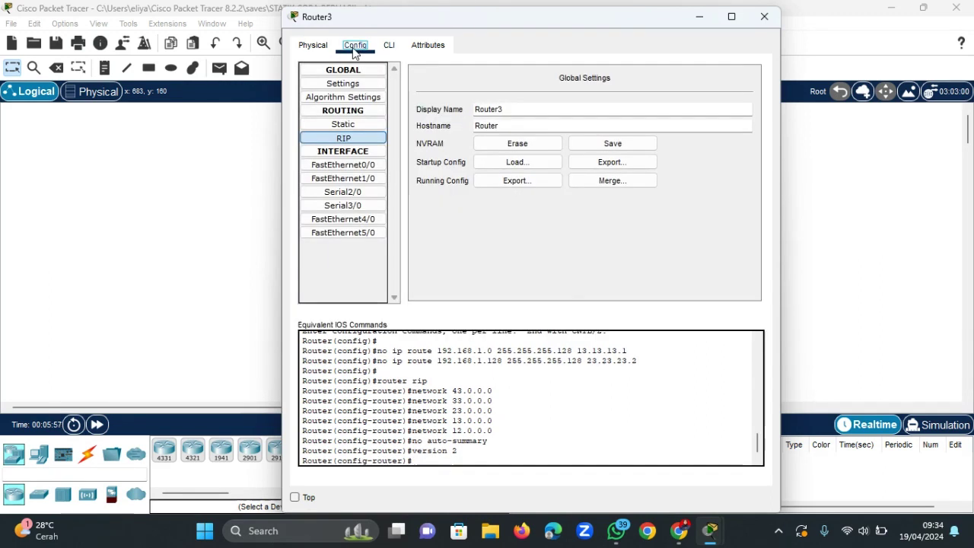
left_click(587, 148)
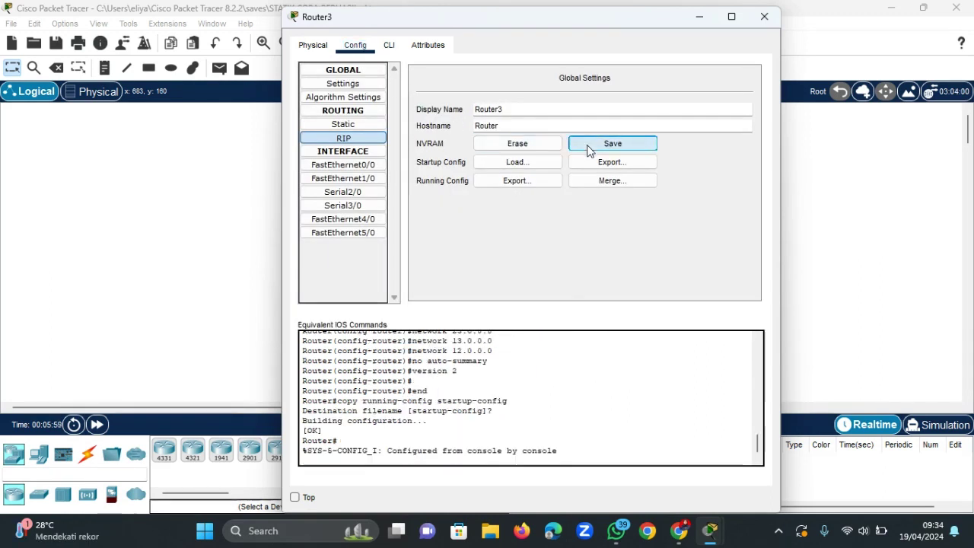
left_click(762, 17)
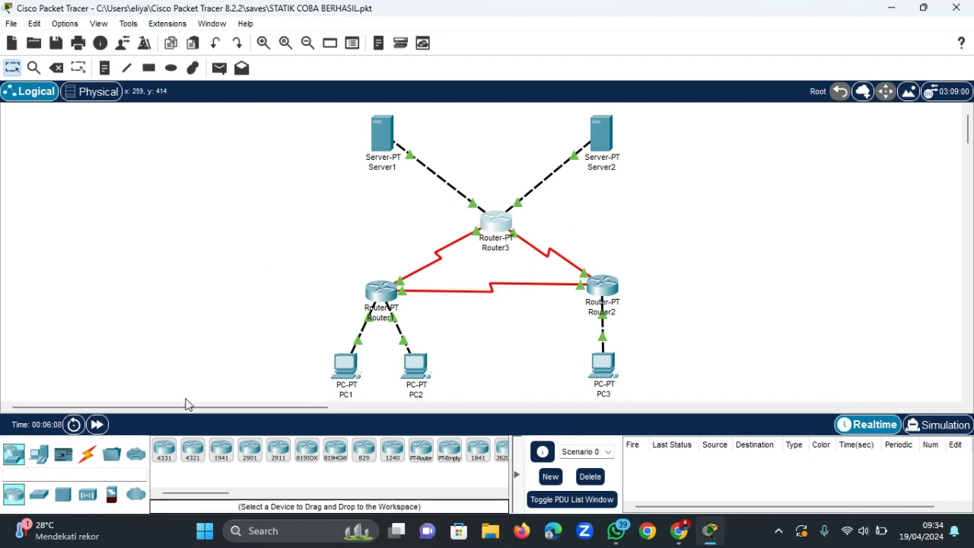
left_click(73, 425)
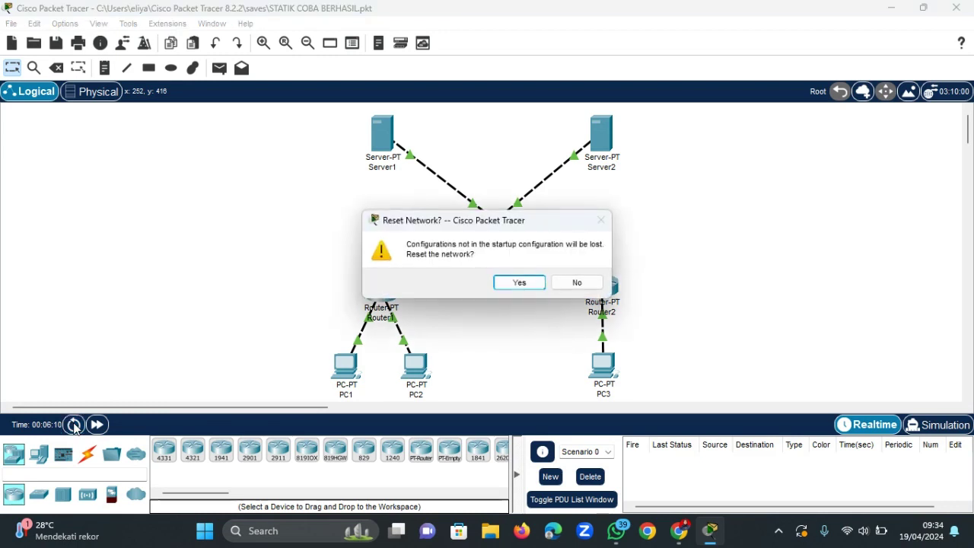
left_click(525, 283)
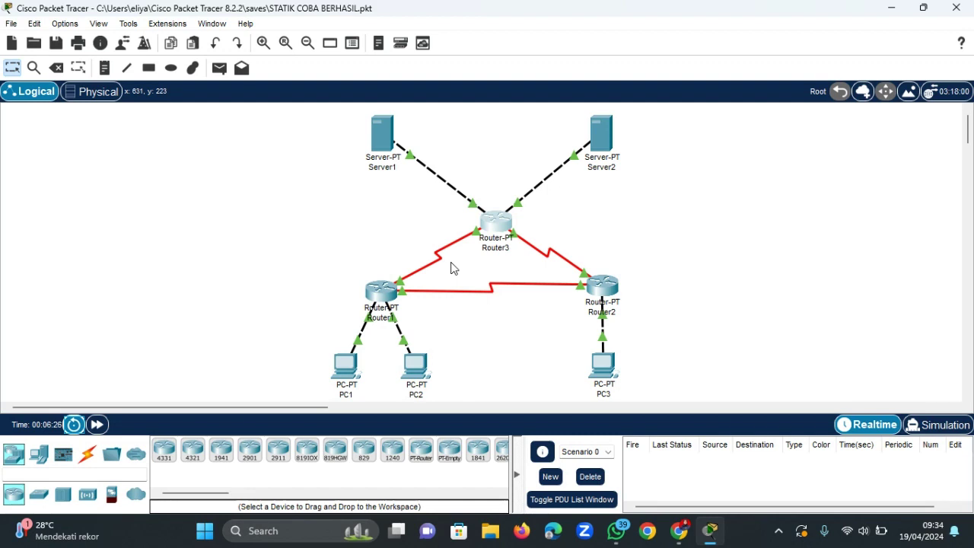
Run "show ip route" in Router1's command line, highlight the listed routes and close its device window.
left_click(383, 295)
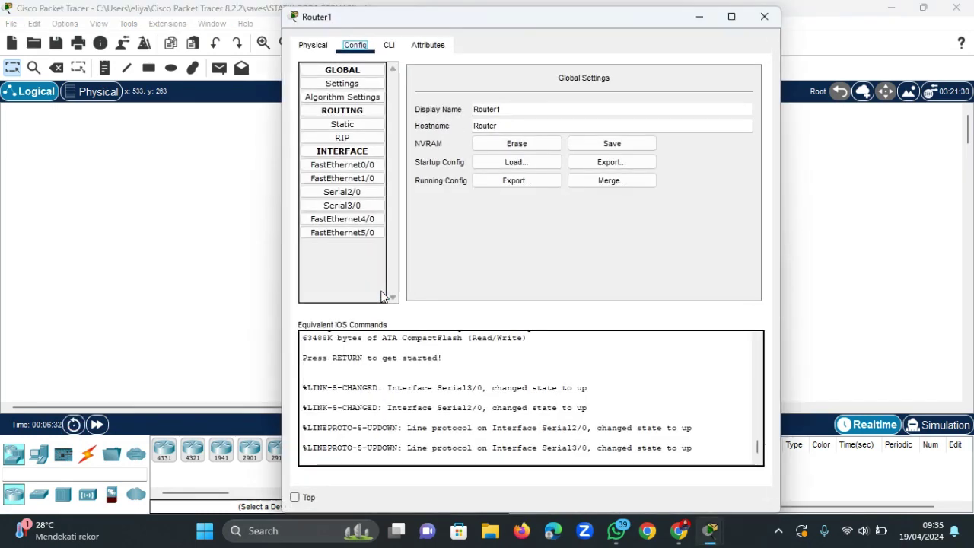
left_click(389, 45)
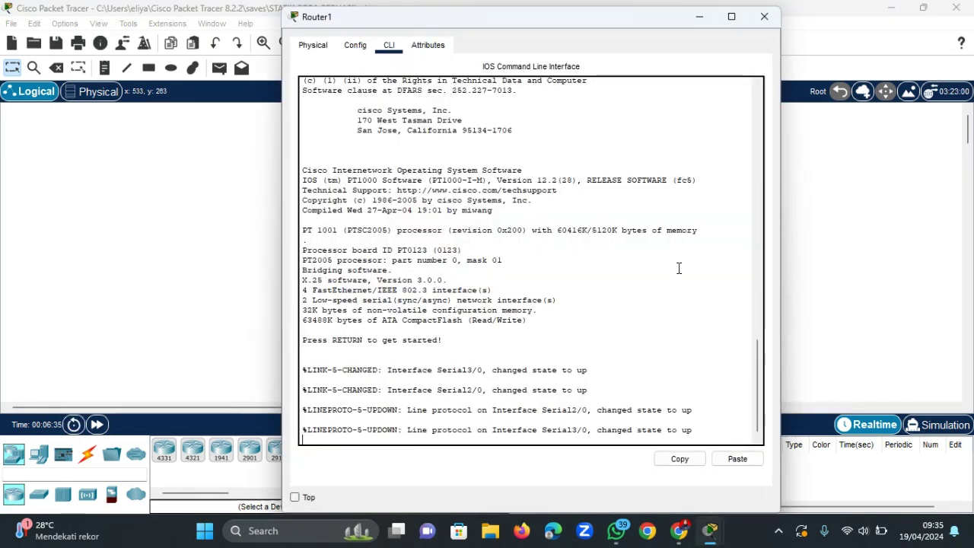
scroll(765, 371, "down", 1)
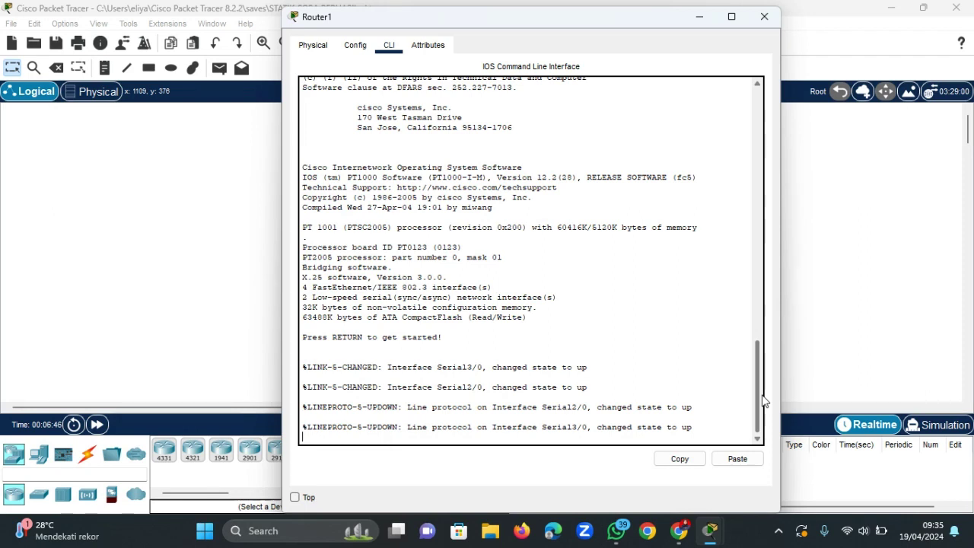
key("Return")
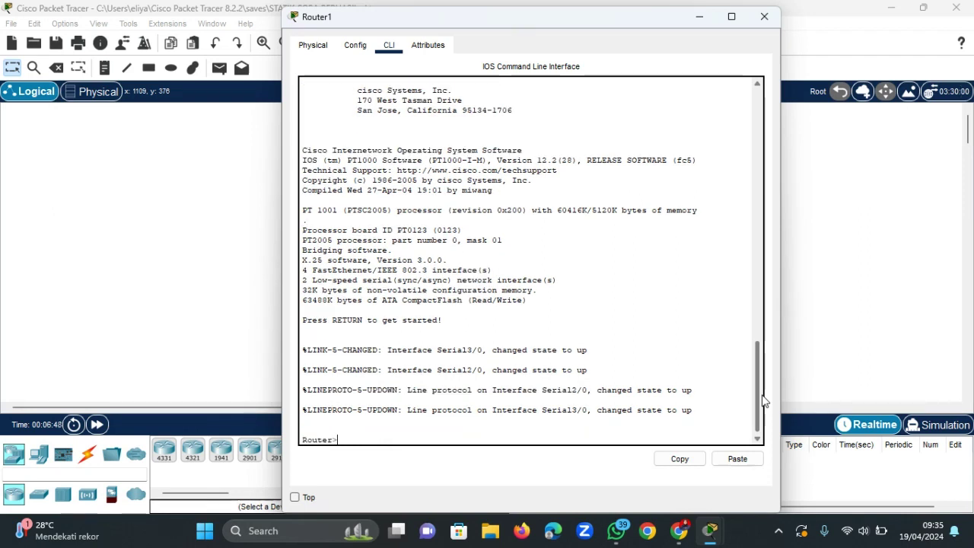
type("show ip r")
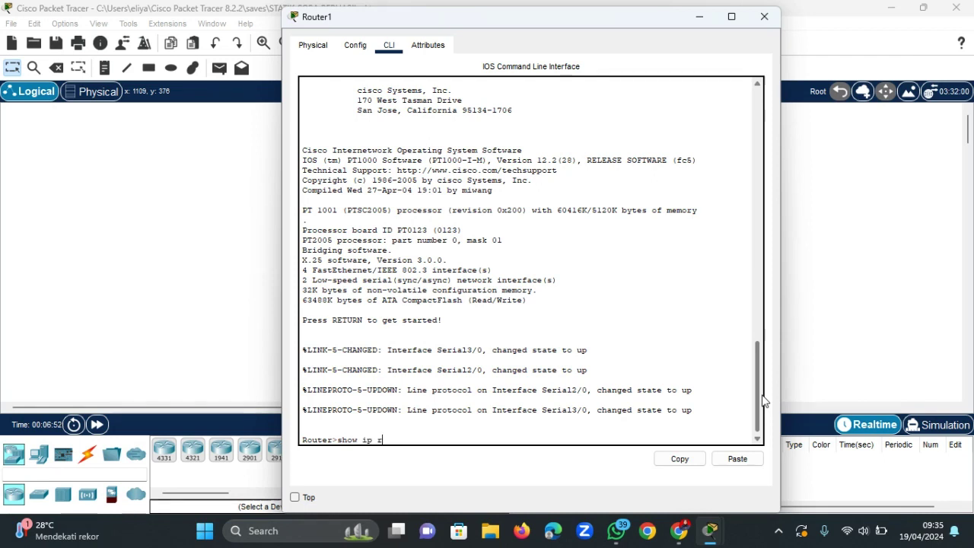
type("oute")
key("Return")
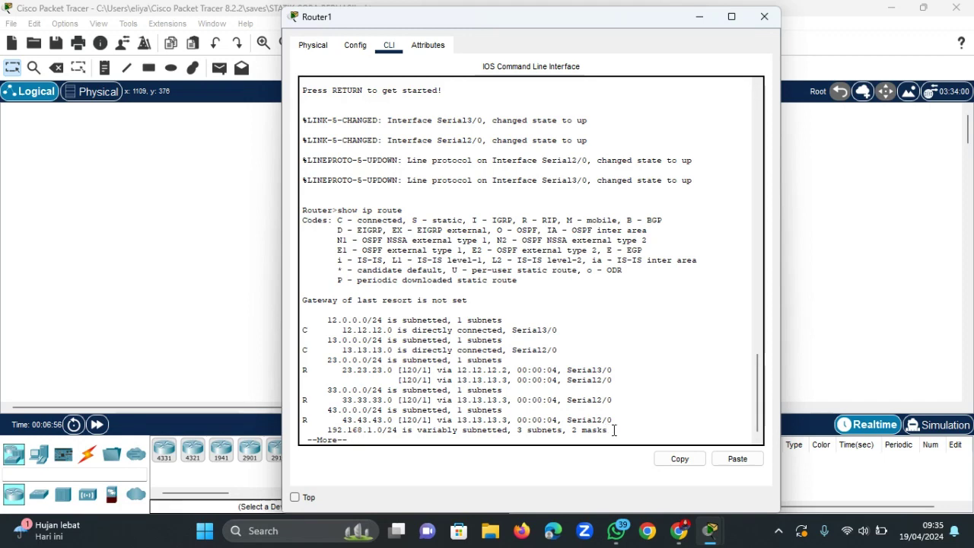
left_click_drag(609, 431, 296, 313)
left_click(764, 16)
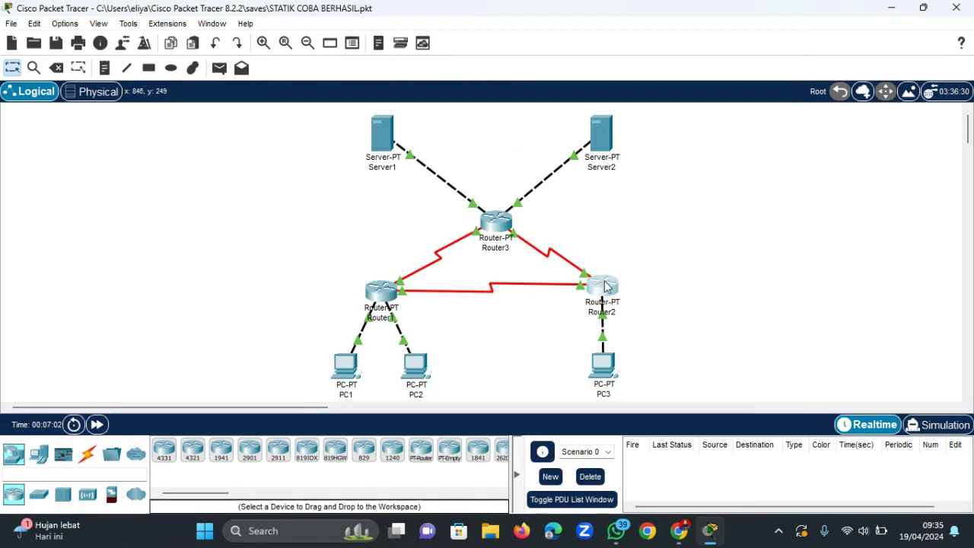
Display Router2's routing table with "show ip route" in its command line and close its device window.
left_click(607, 286)
left_click(388, 45)
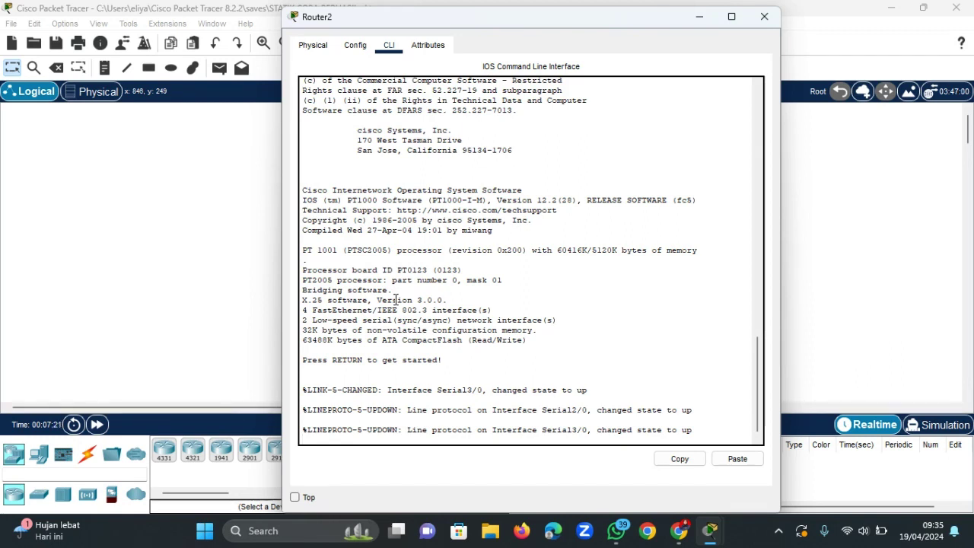
key("Return")
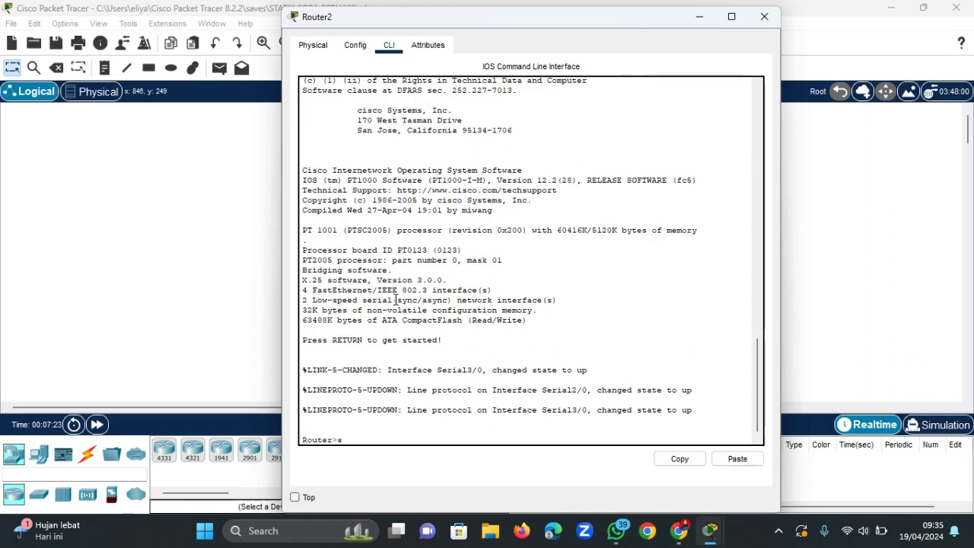
type("show ip ")
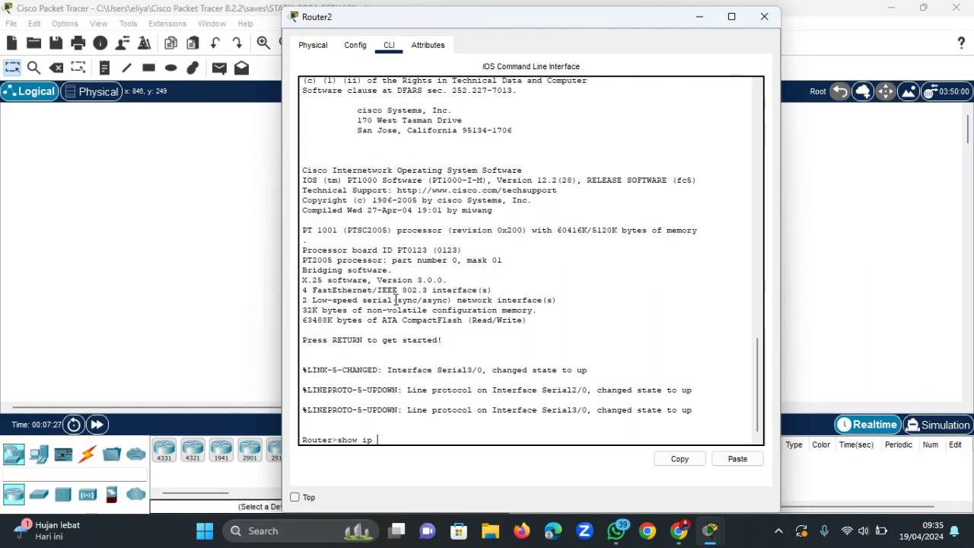
type("route")
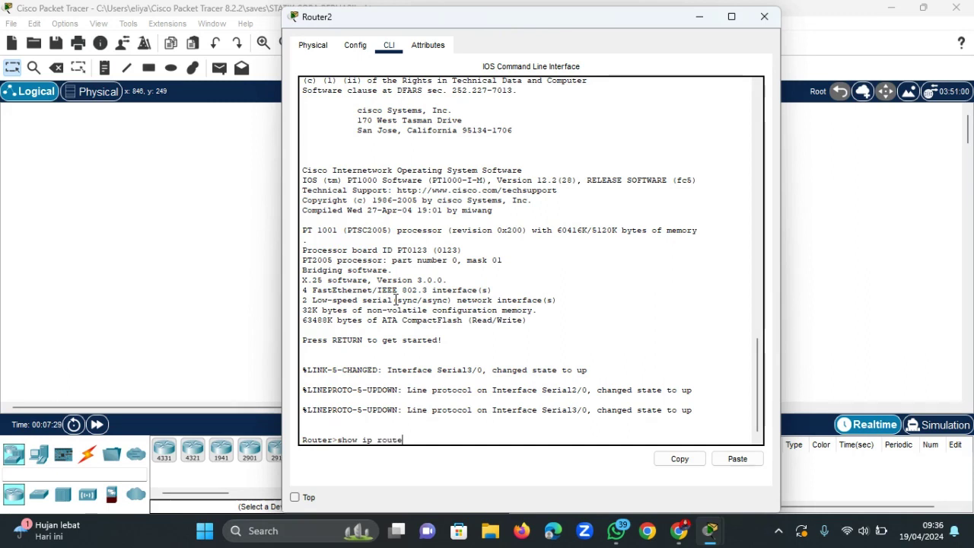
key("Return")
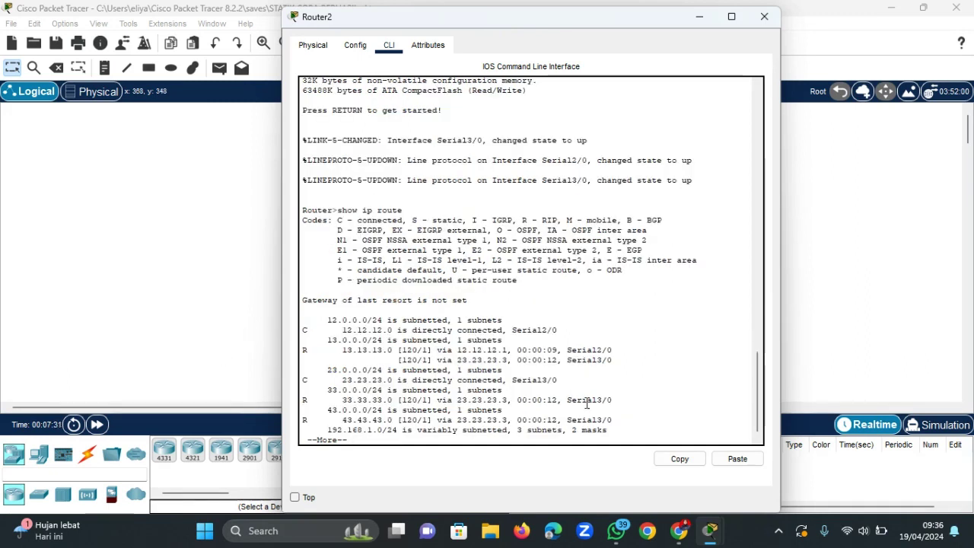
left_click(764, 16)
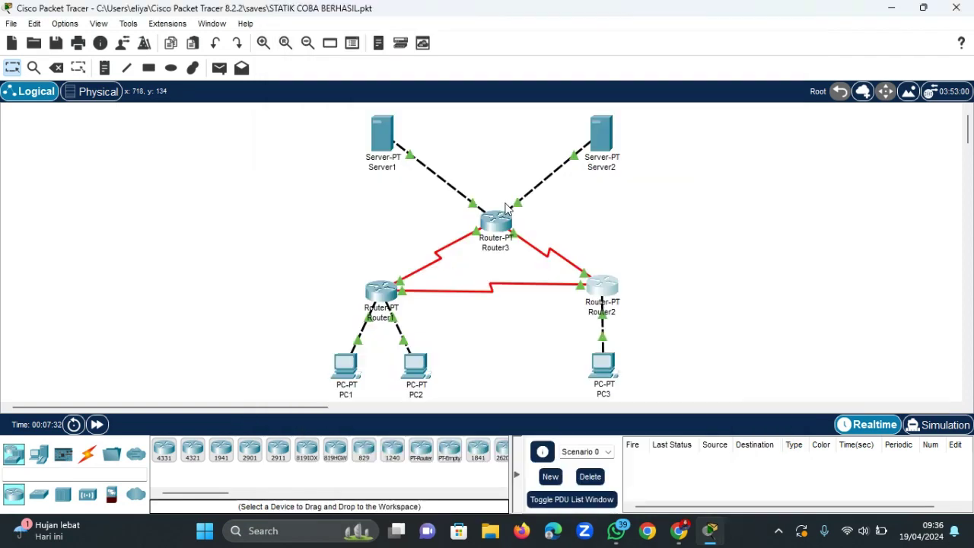
Run "show ip route" in Router3's command line and highlight the listed routes.
left_click(482, 226)
left_click(389, 45)
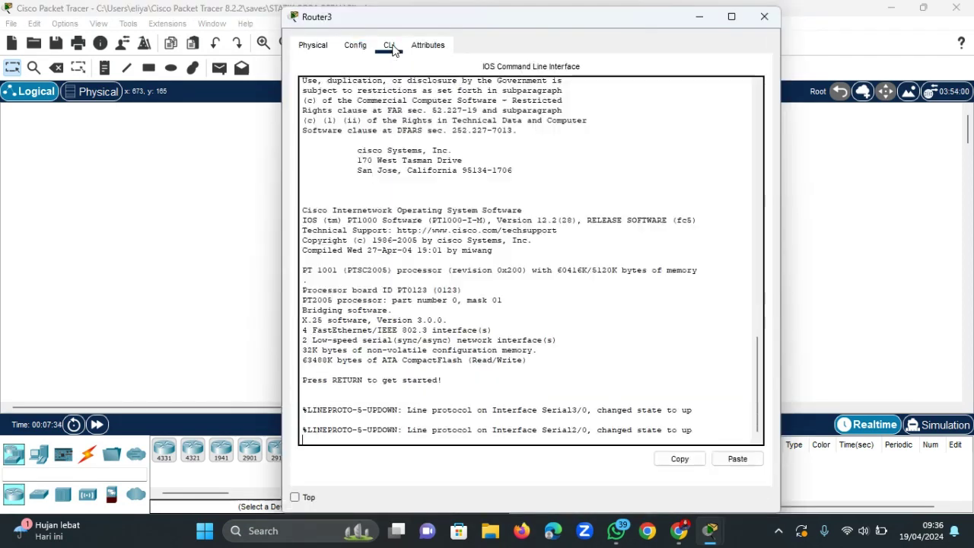
key("Return")
type("s")
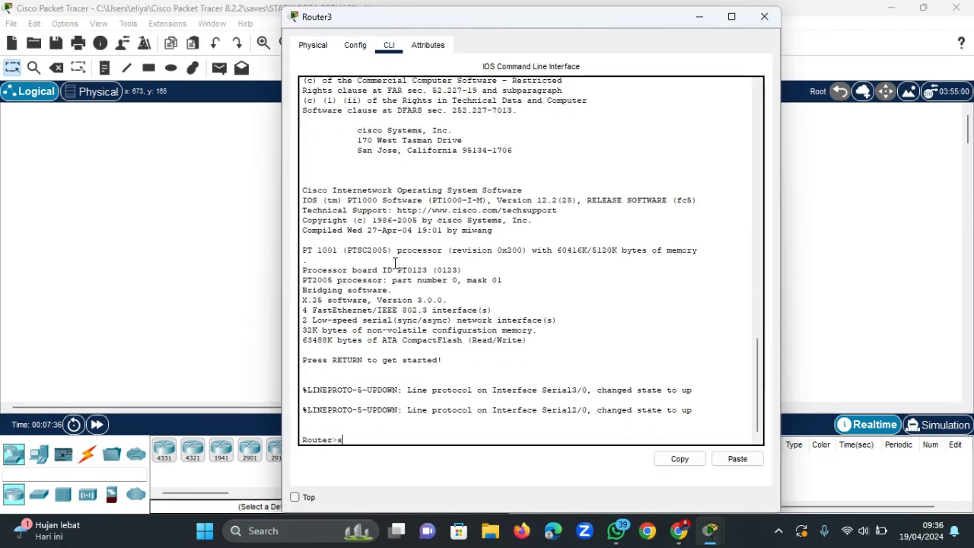
type("how ip route")
key("Return")
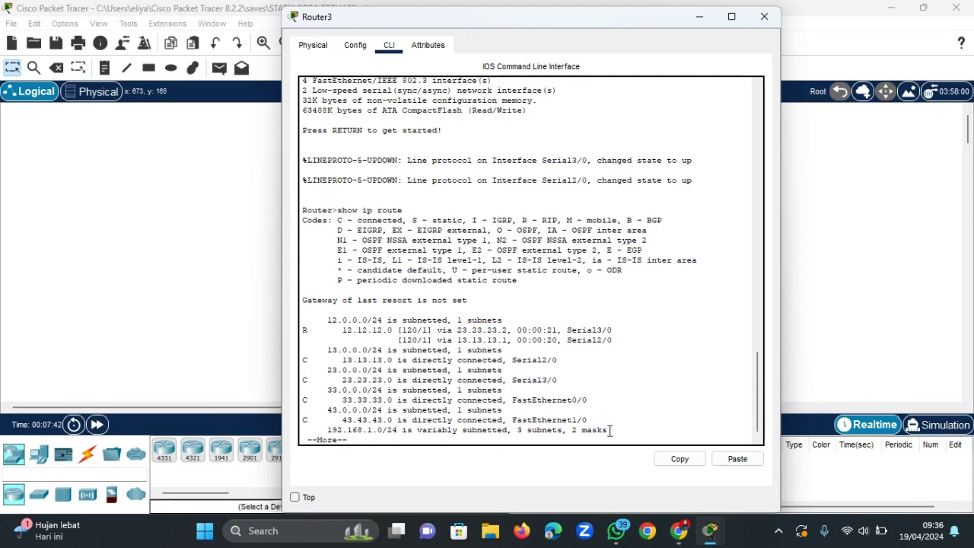
left_click_drag(608, 430, 273, 314)
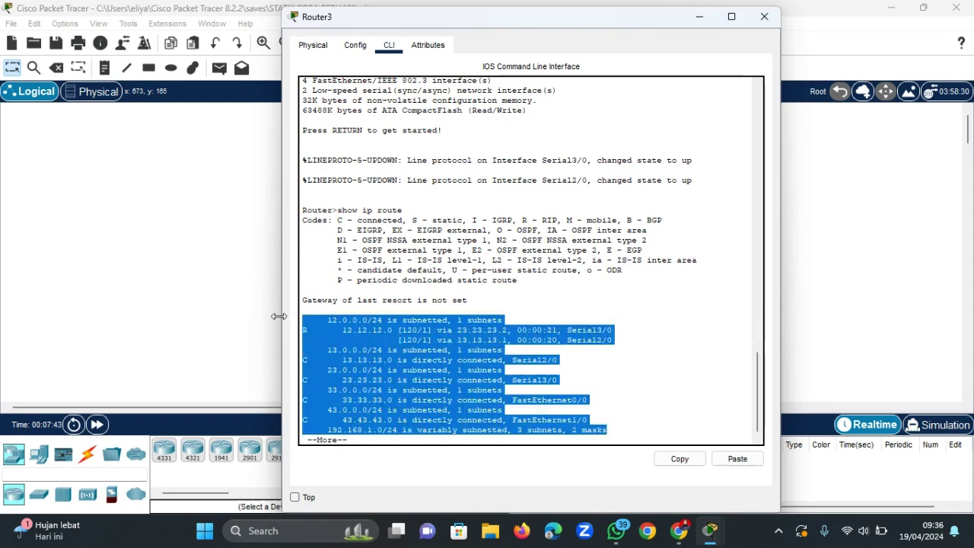
Close Router3's device window, switch the network to simulation mode and review the IPv4 event list filters.
left_click(765, 17)
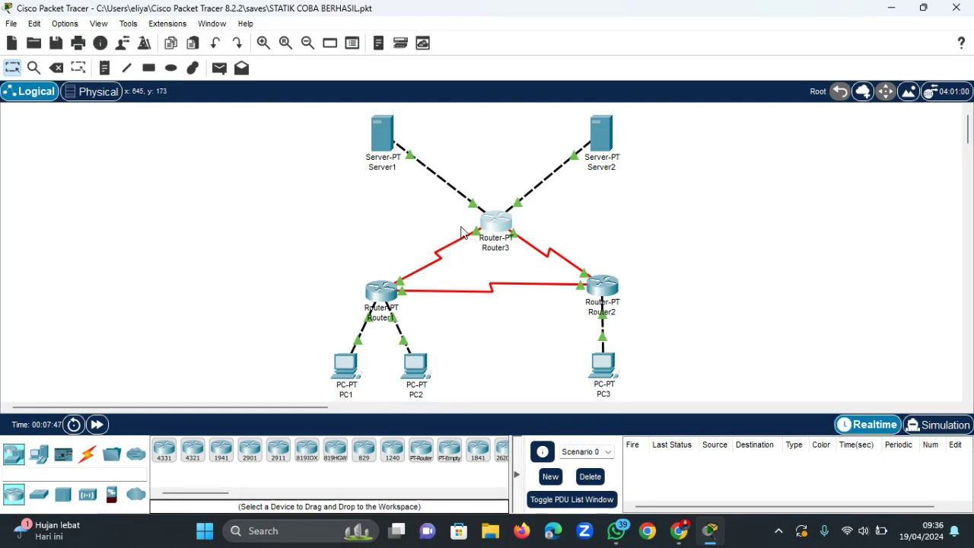
left_click(937, 424)
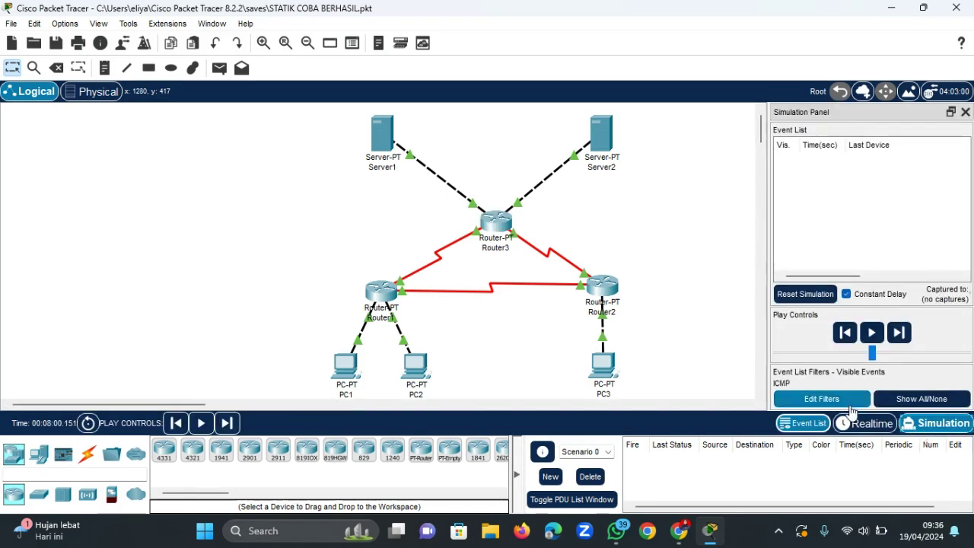
left_click(837, 399)
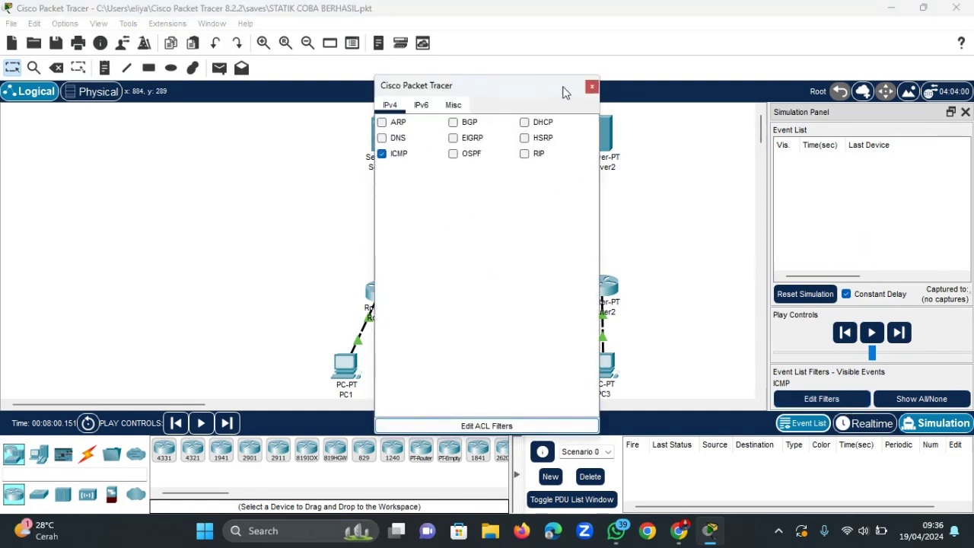
left_click(593, 86)
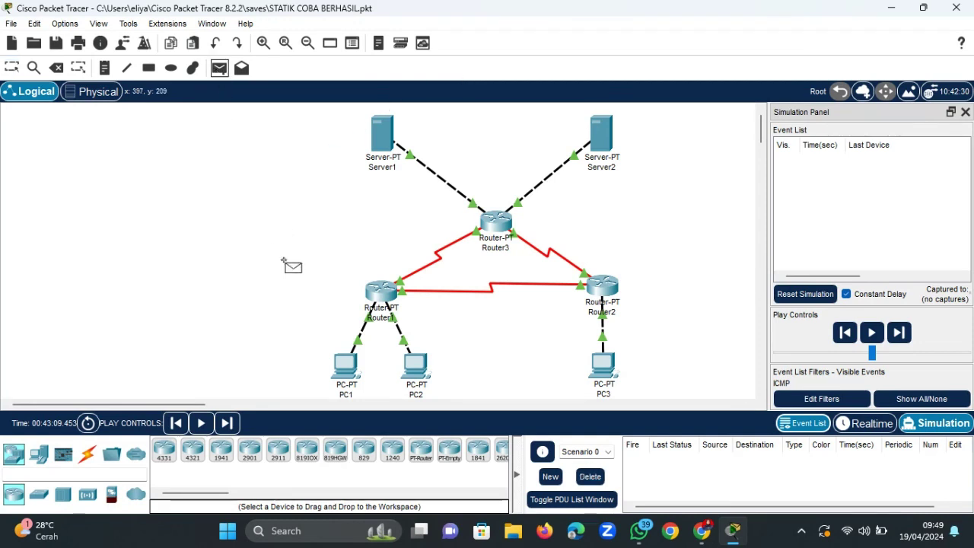
Send a simple PDU from PC1 to PC2, advance the simulation through its round trip and delete the scenario.
left_click(342, 367)
left_click(414, 367)
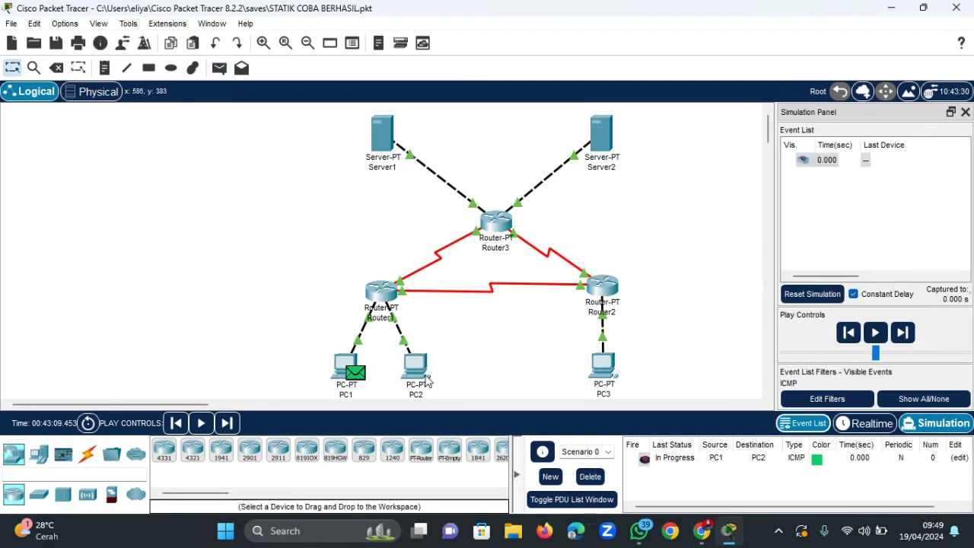
left_click(903, 340)
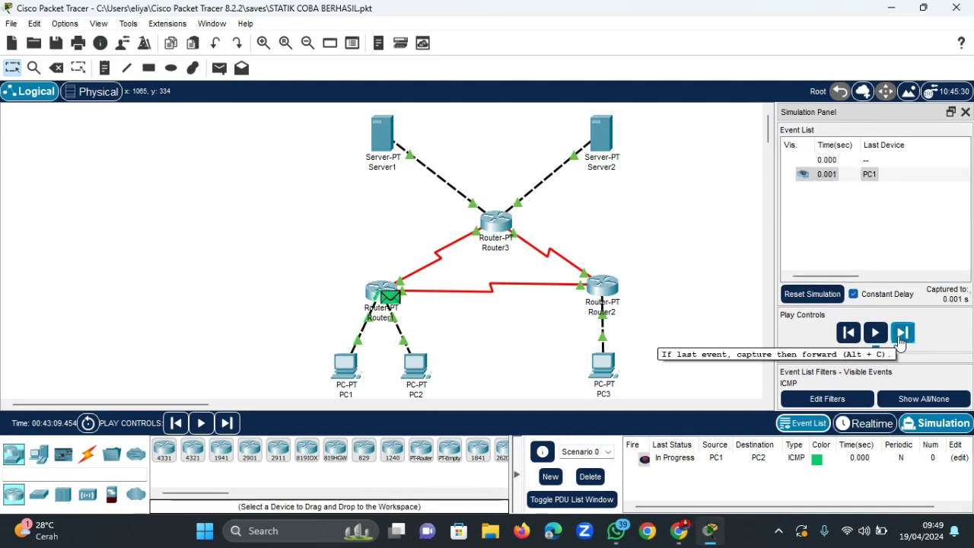
left_click(901, 341)
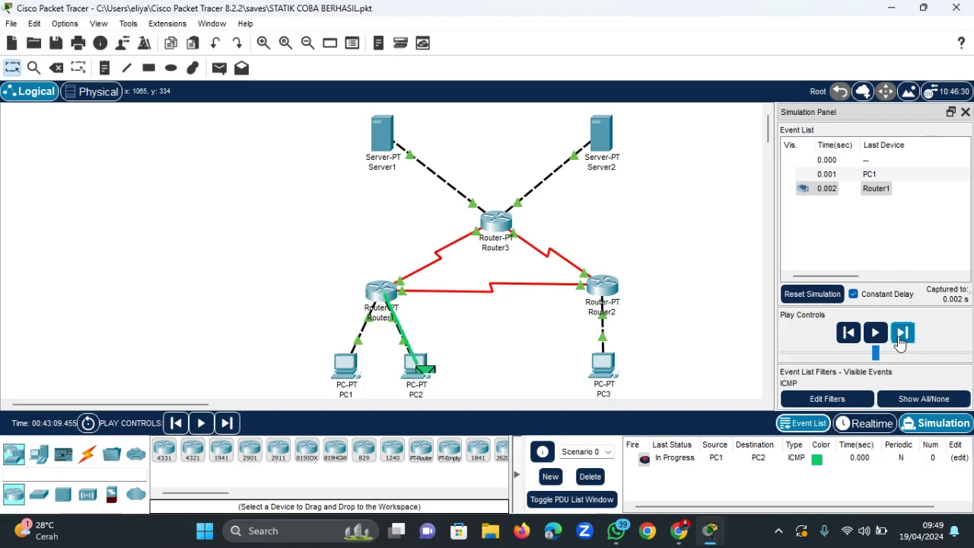
left_click(902, 341)
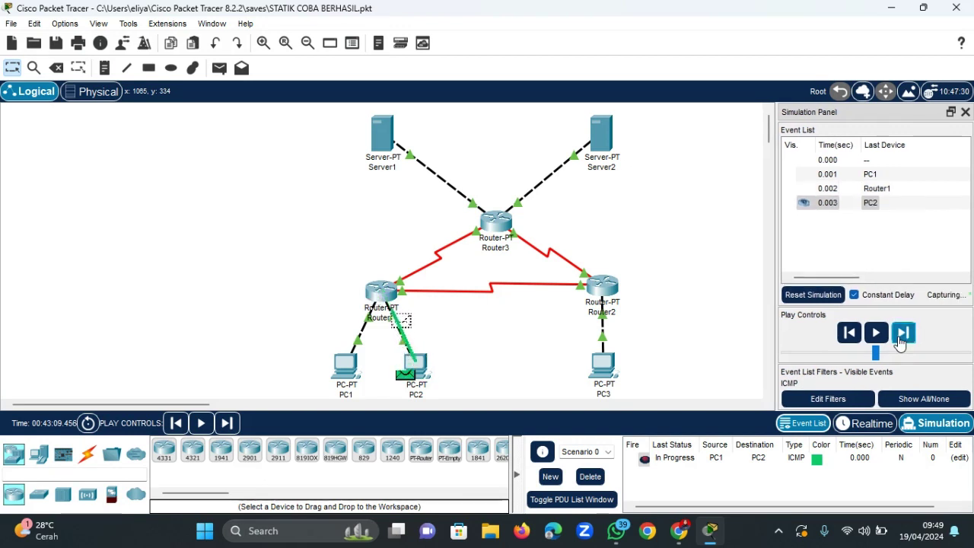
left_click(902, 341)
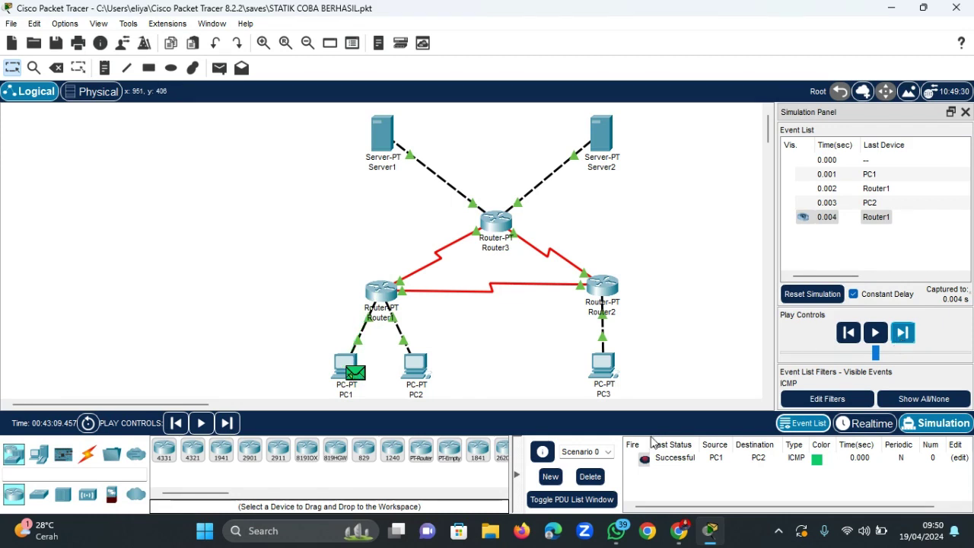
left_click(590, 476)
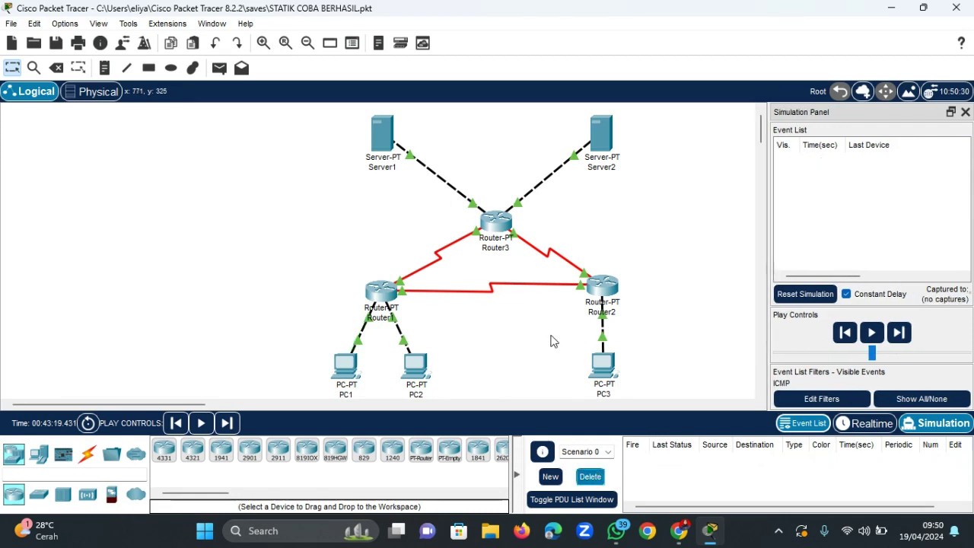
Send a simple PDU from PC1 to PC3, advance the simulation through its round trip and delete the scenario.
left_click(223, 69)
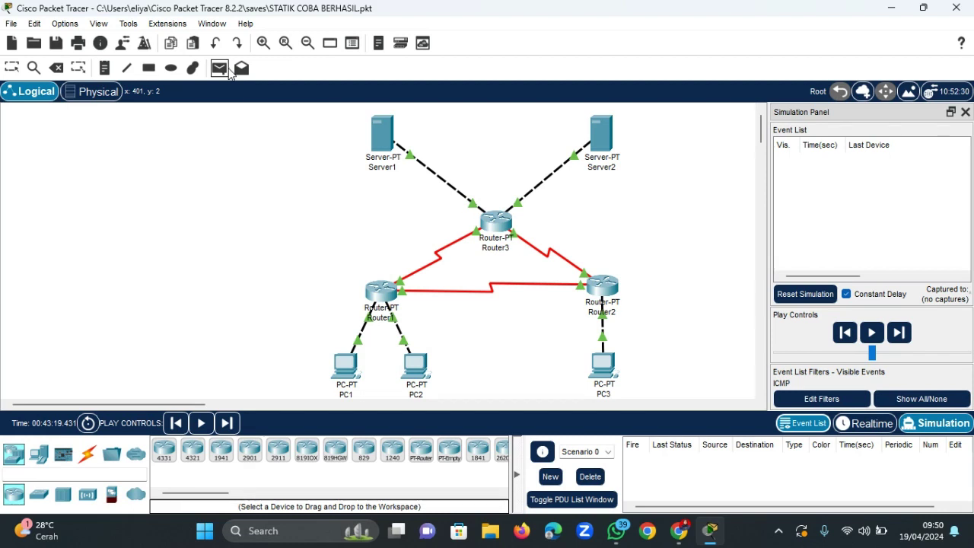
left_click(352, 372)
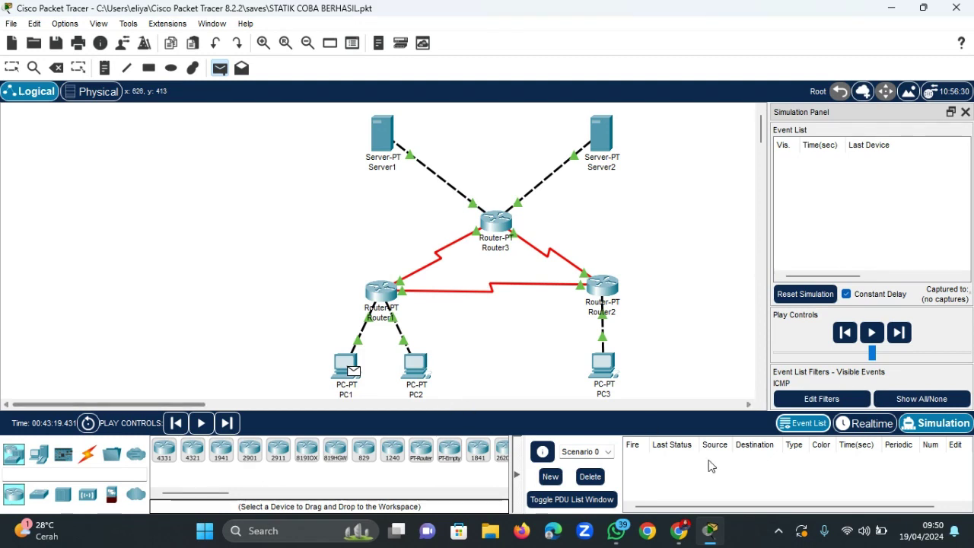
left_click(603, 367)
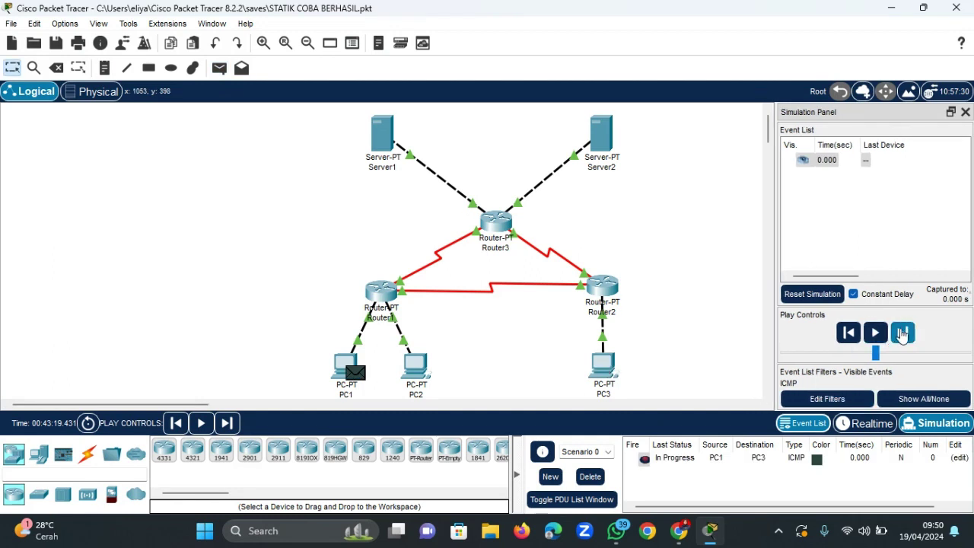
left_click(902, 333)
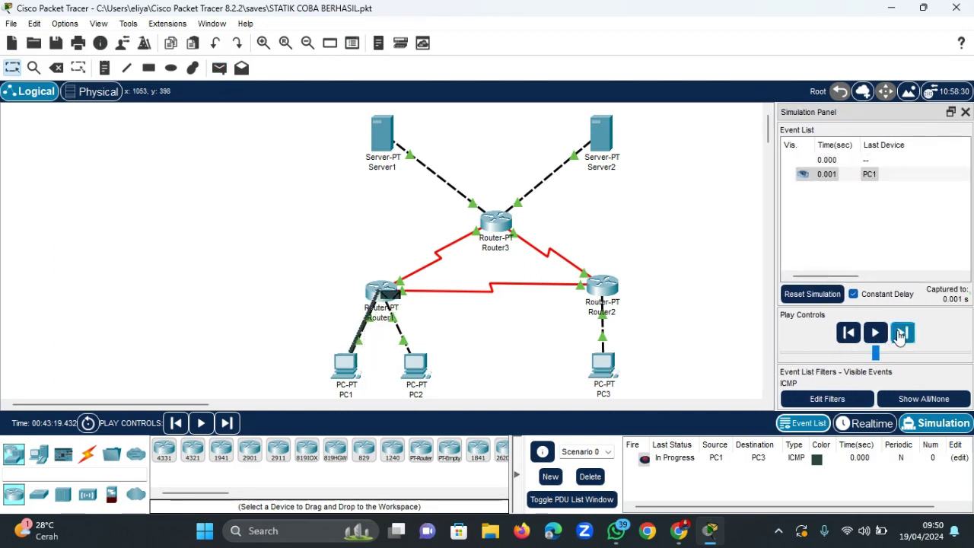
left_click(902, 333)
left_click(902, 332)
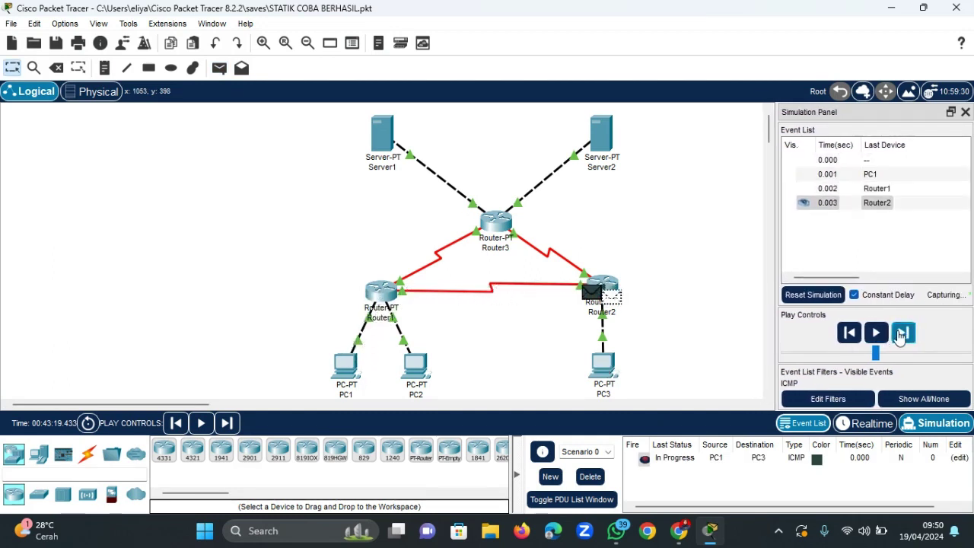
left_click(902, 333)
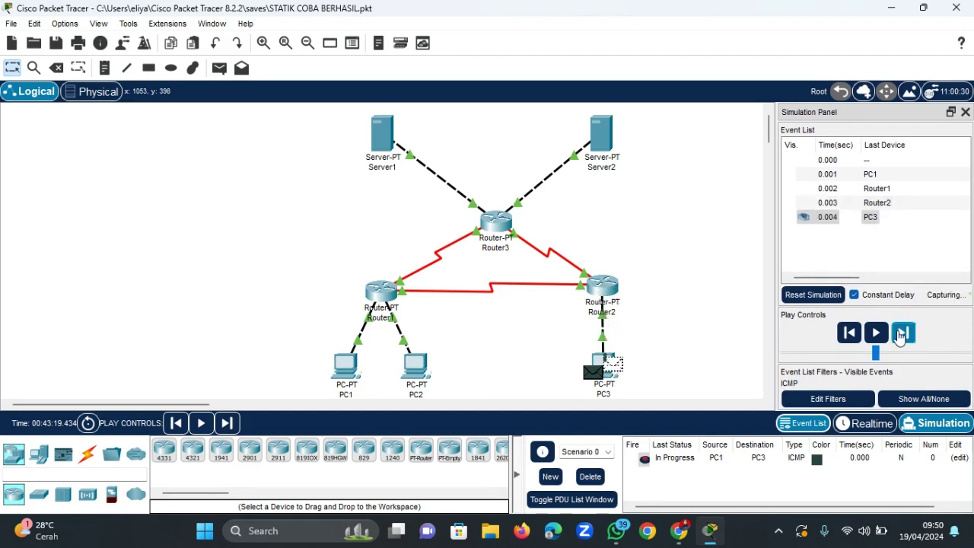
left_click(902, 333)
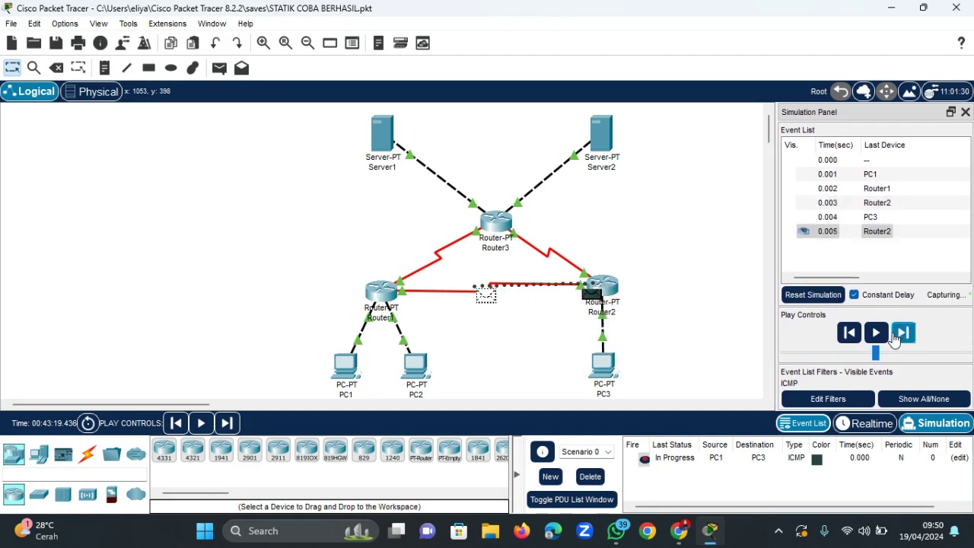
left_click(903, 332)
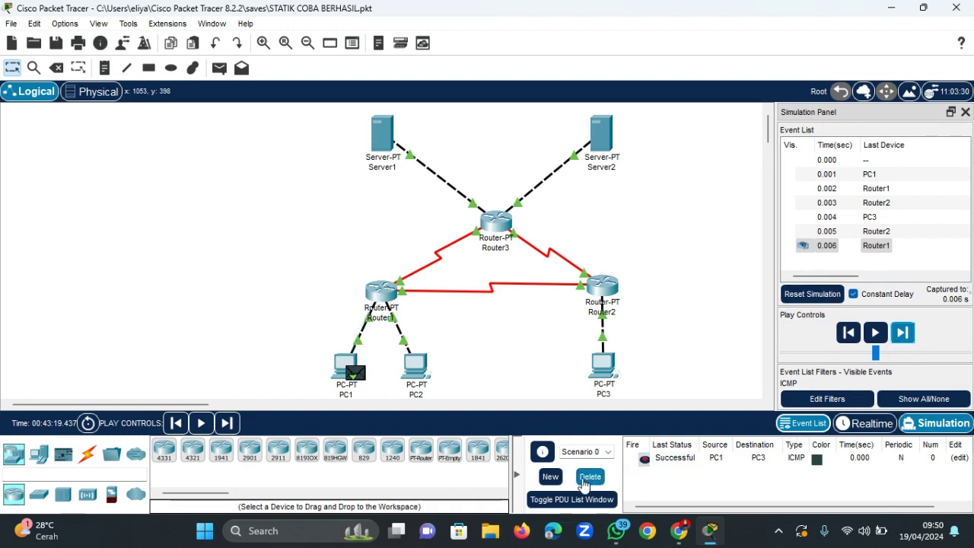
left_click(589, 478)
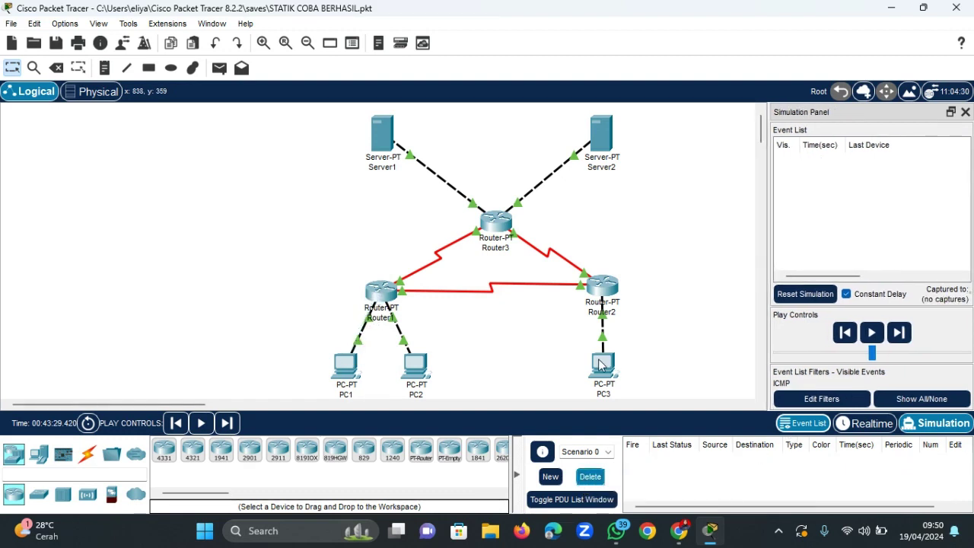
Send a simple PDU from PC1 to Server1, advance the simulation through its round trip and delete the scenario.
mouse_move(599, 365)
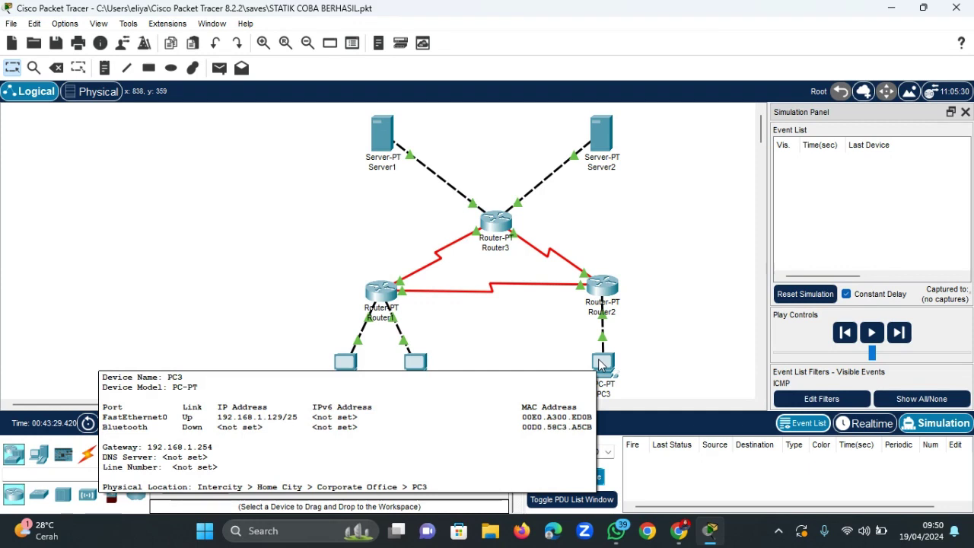
left_click(221, 71)
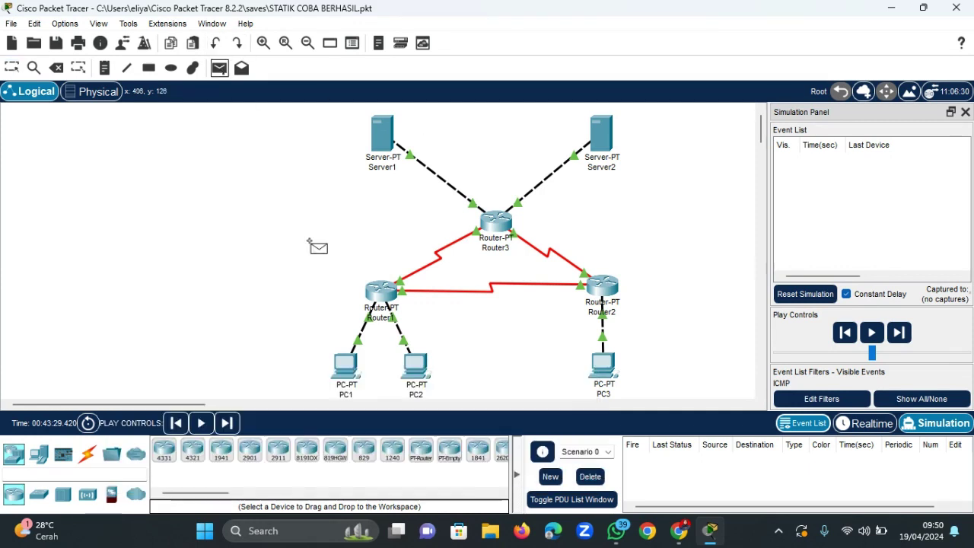
left_click(347, 367)
left_click(392, 141)
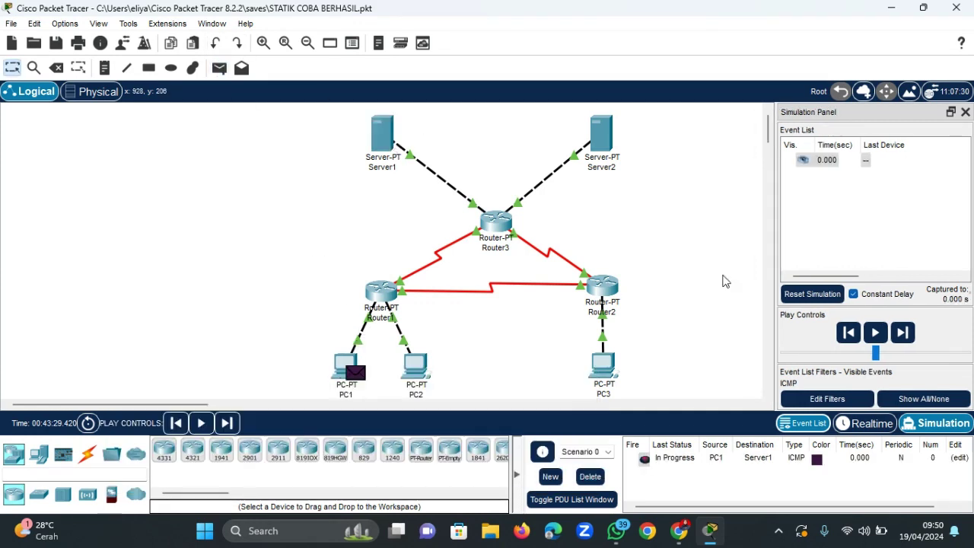
left_click(904, 335)
left_click(905, 333)
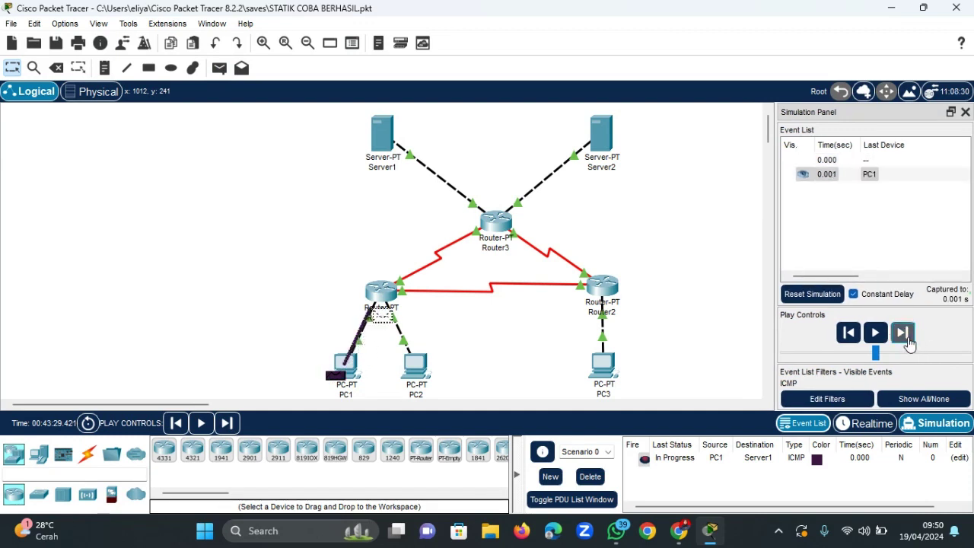
left_click(904, 333)
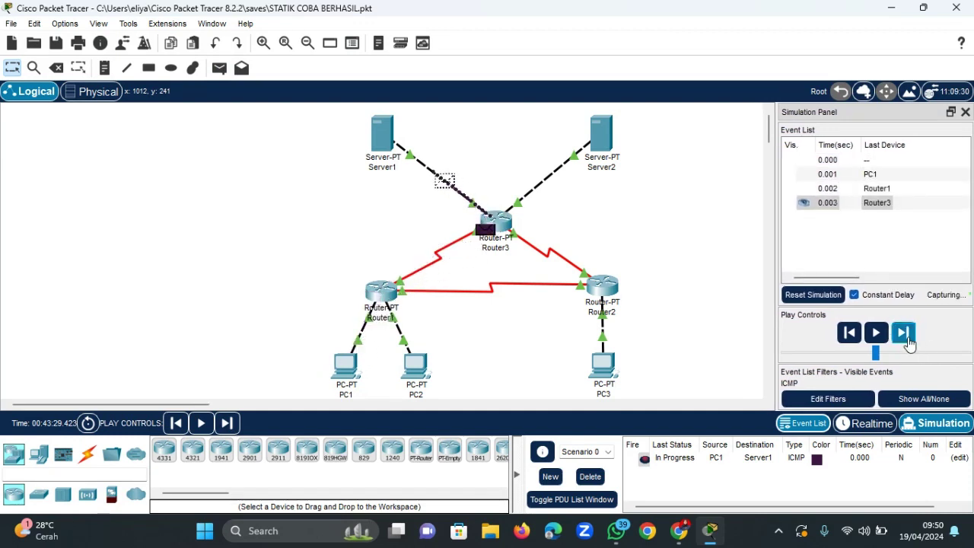
left_click(904, 334)
left_click(905, 333)
left_click(906, 339)
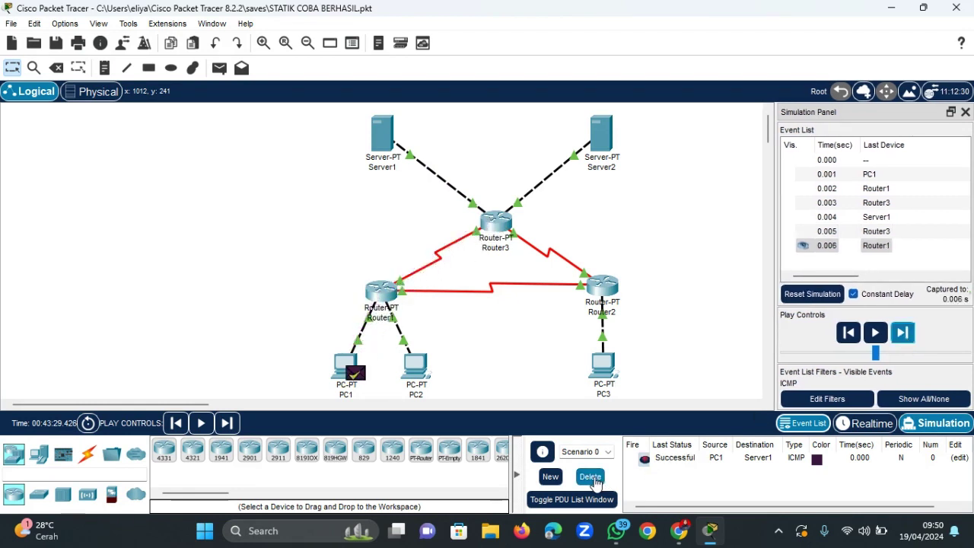
left_click(591, 478)
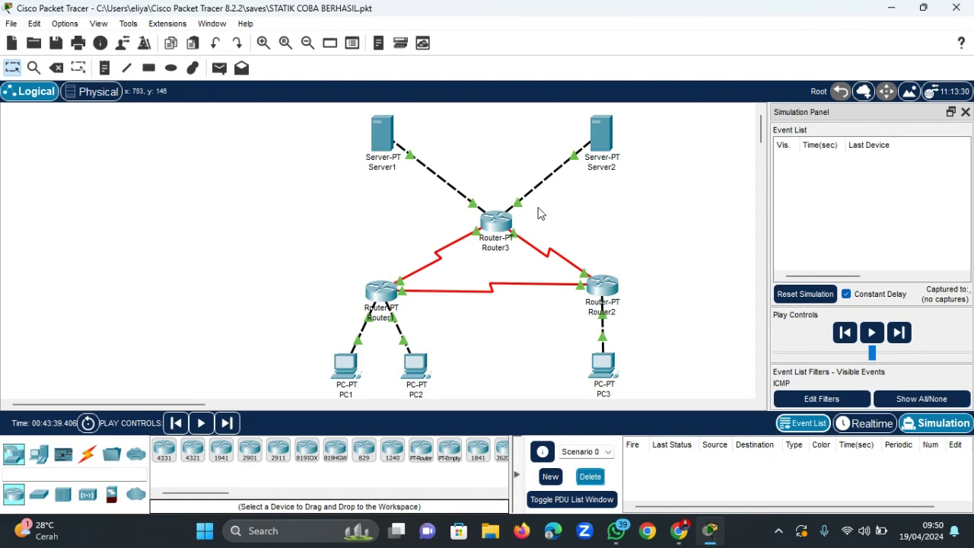
left_click(242, 69)
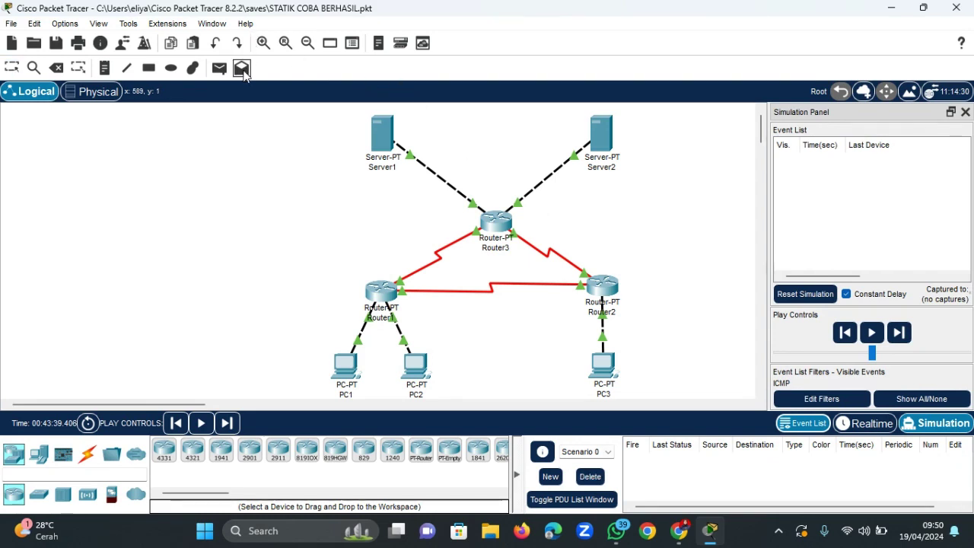
left_click(344, 367)
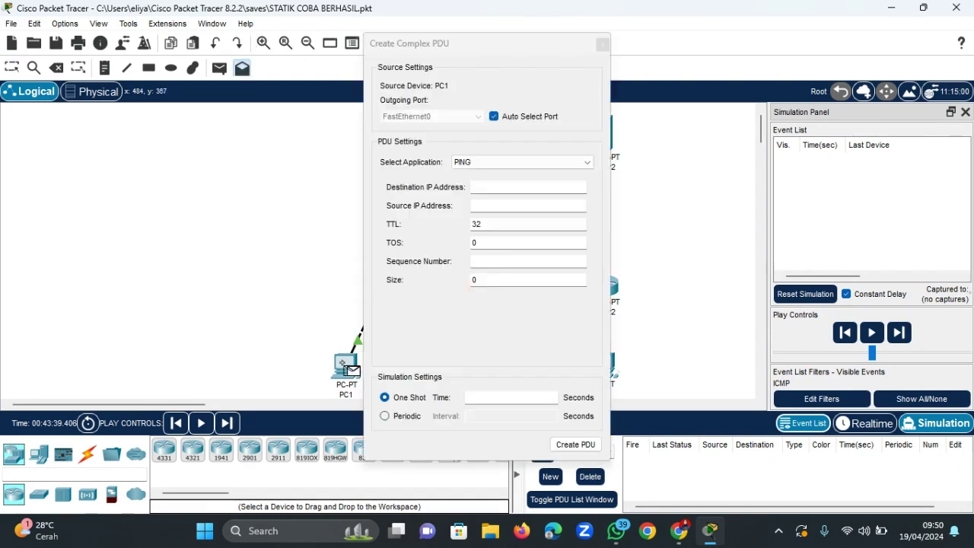
left_click(602, 45)
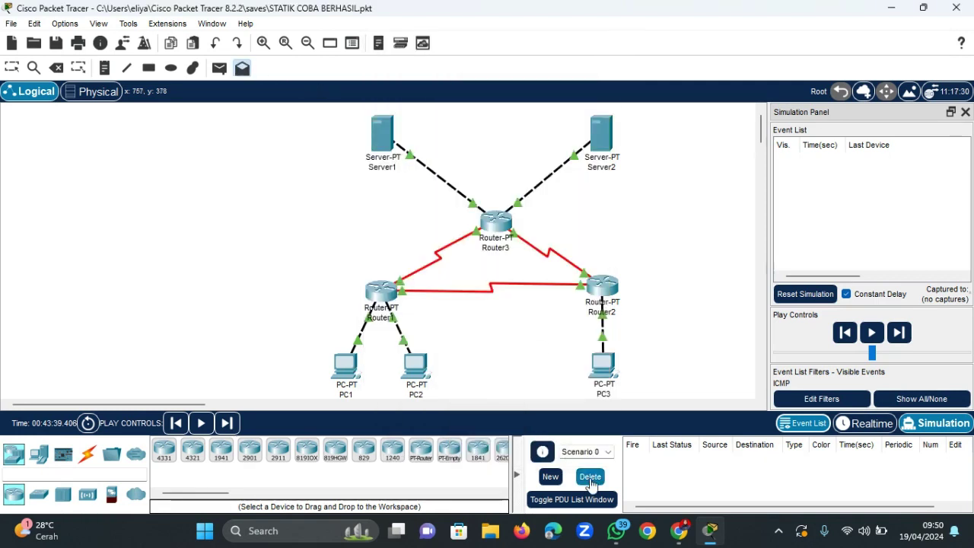
Send a simple PDU from PC1 to Server2, advance the simulation through its round trip and delete the scenario.
left_click(220, 70)
left_click(602, 139)
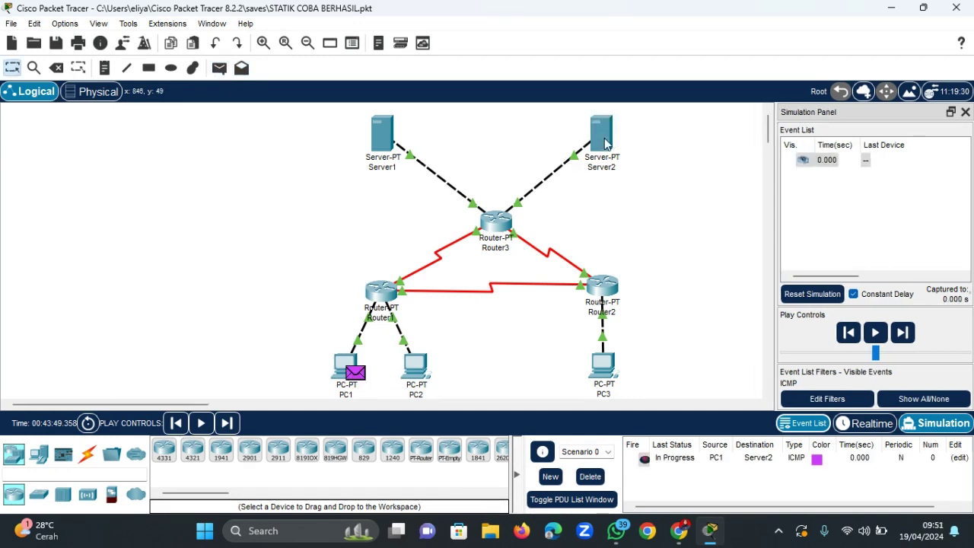
left_click(904, 333)
left_click(903, 333)
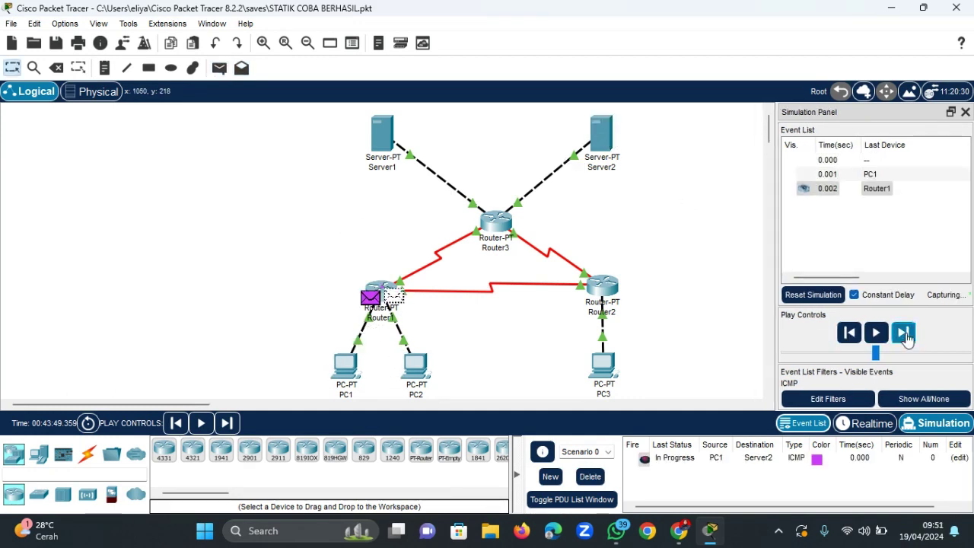
left_click(904, 333)
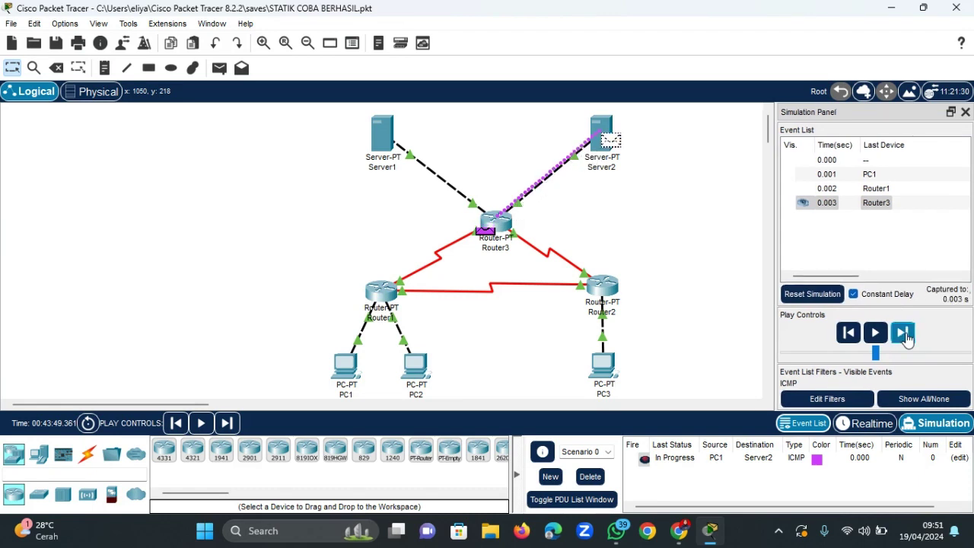
left_click(906, 335)
left_click(906, 335)
left_click(904, 333)
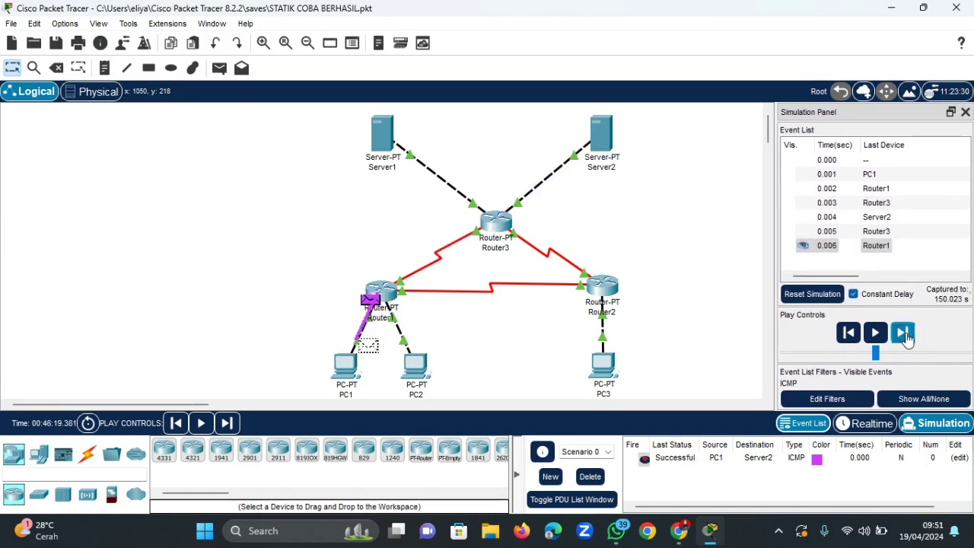
left_click(904, 334)
left_click(904, 333)
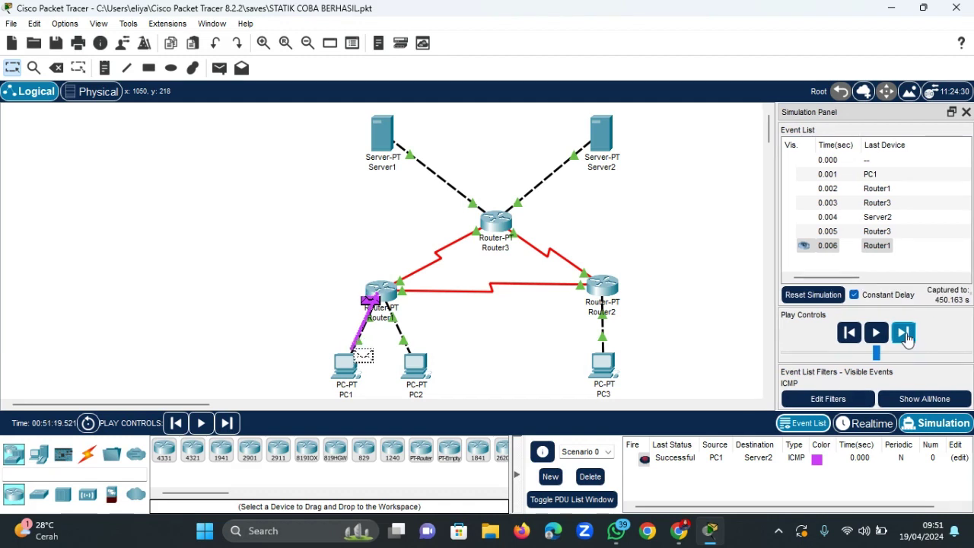
left_click(592, 478)
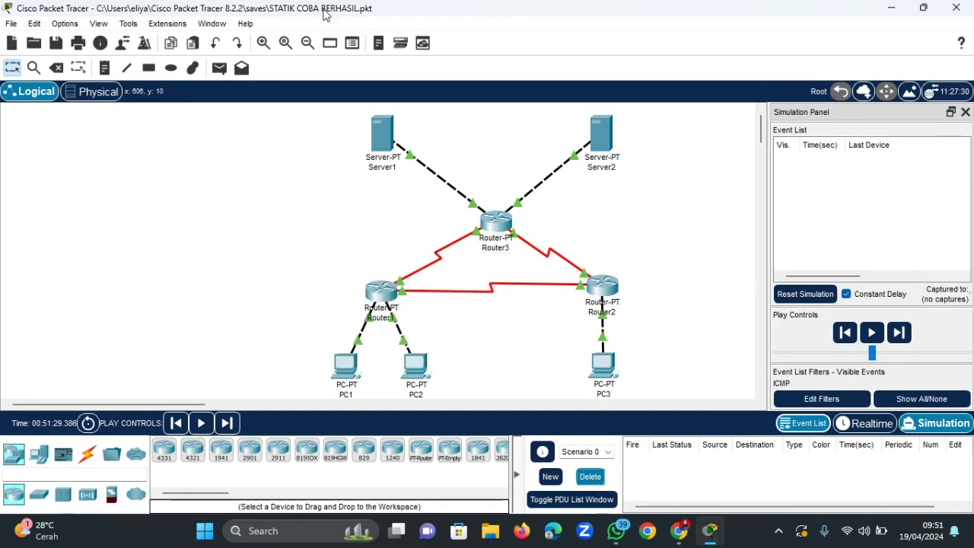
Send a simple PDU from PC3 to PC1, advance the simulation through its round trip and delete the scenario.
left_click(220, 69)
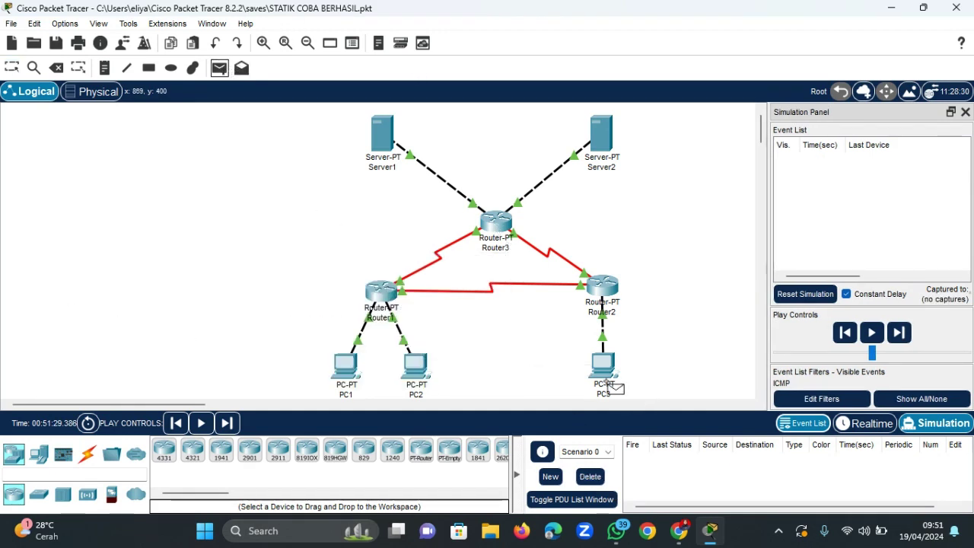
left_click(366, 370)
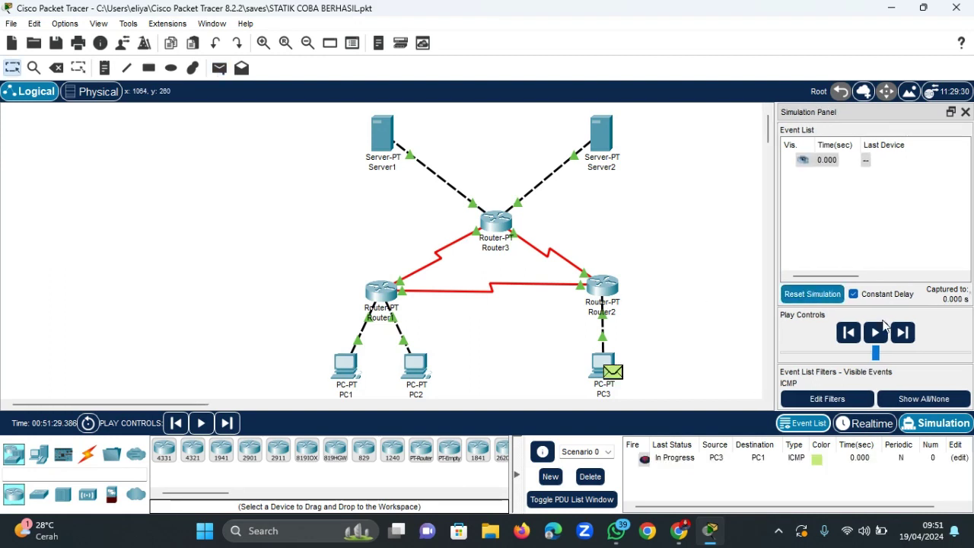
left_click(904, 333)
left_click(904, 333)
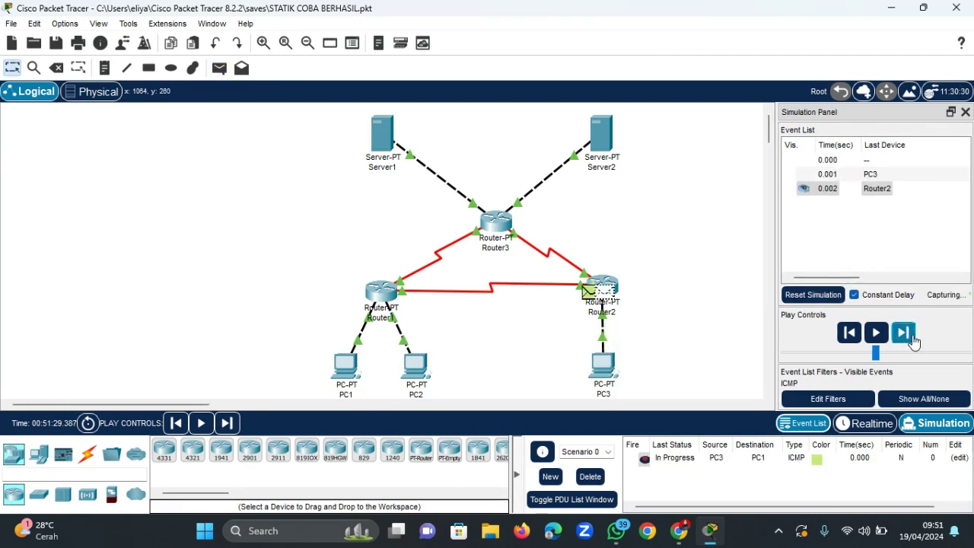
left_click(904, 333)
left_click(904, 333)
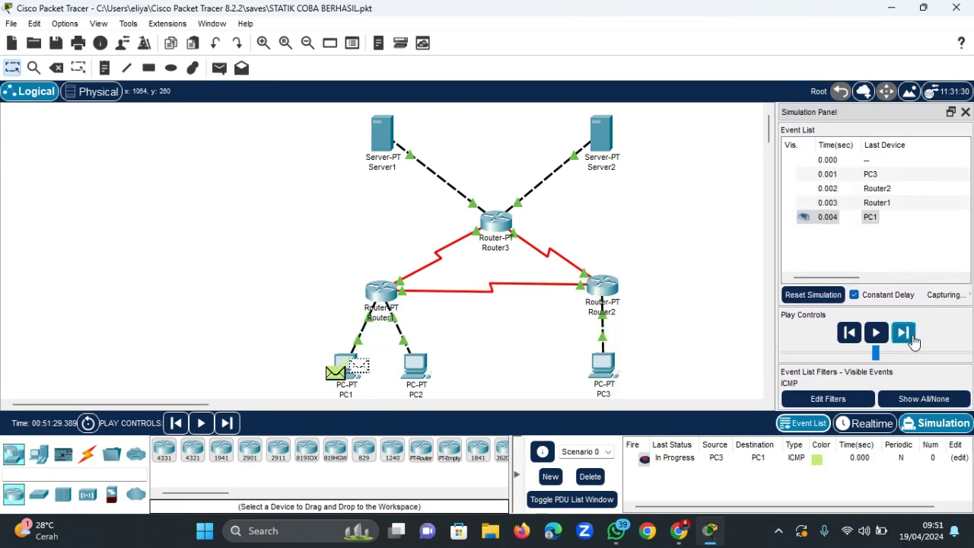
left_click(903, 332)
left_click(903, 332)
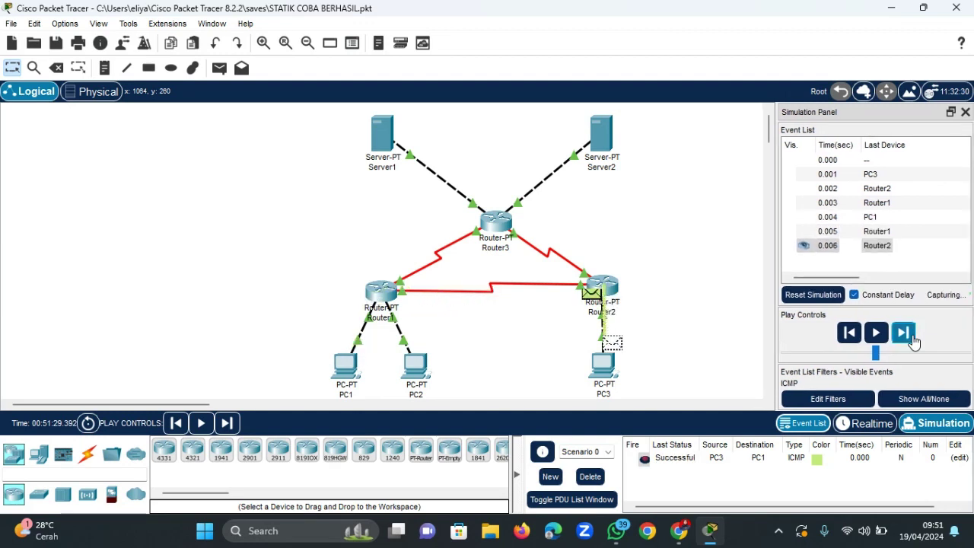
left_click(592, 480)
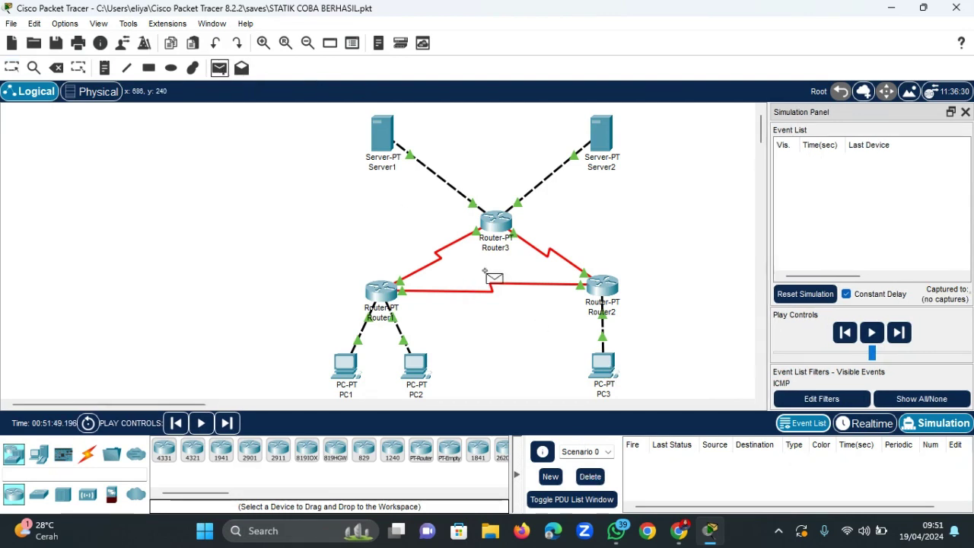
Send a simple PDU from PC3 to PC2, advance the simulation through its round trip and delete the scenario.
left_click(605, 367)
left_click(418, 371)
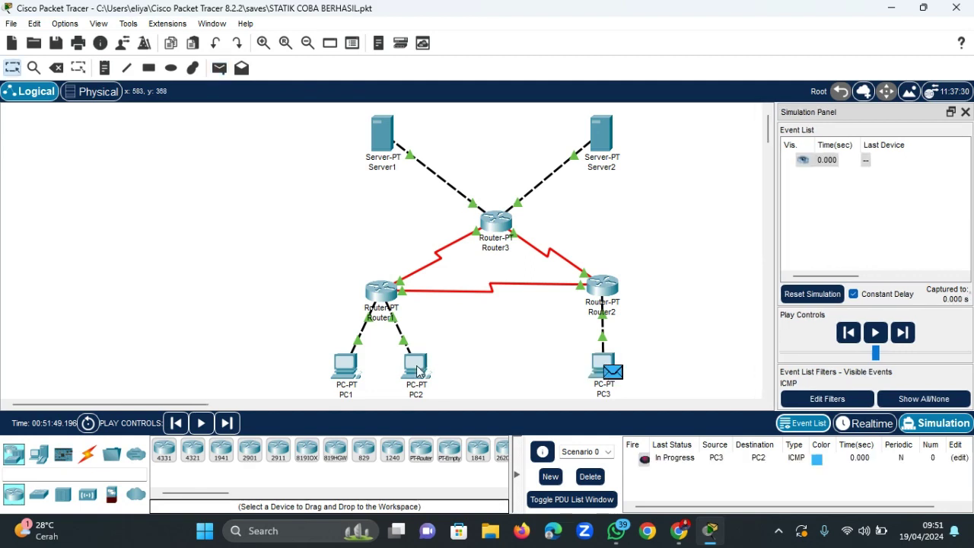
left_click(903, 333)
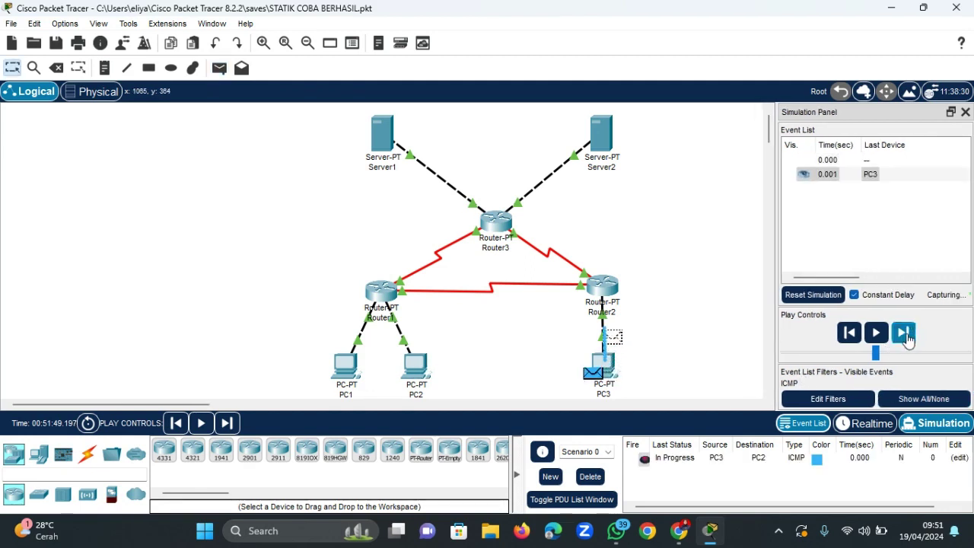
left_click(905, 335)
left_click(906, 335)
left_click(904, 334)
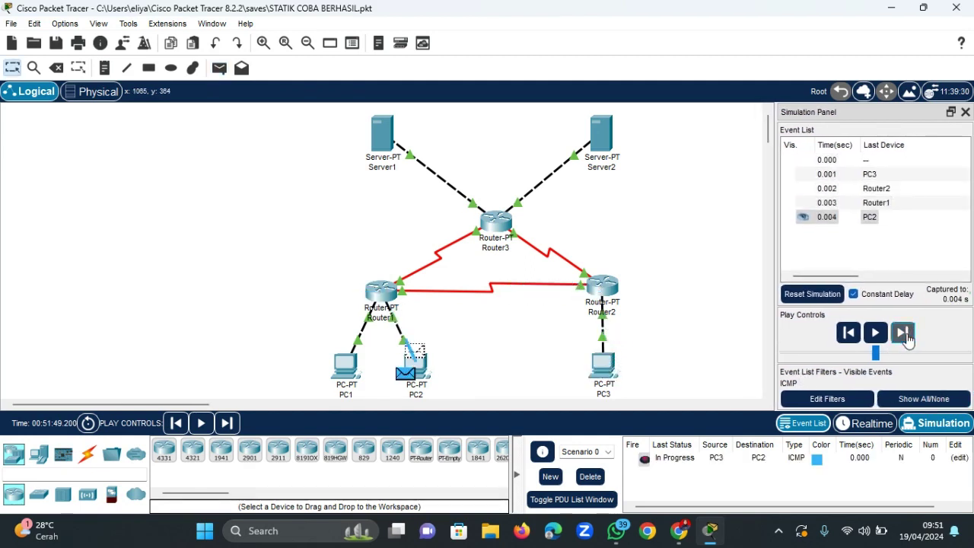
left_click(904, 333)
left_click(905, 334)
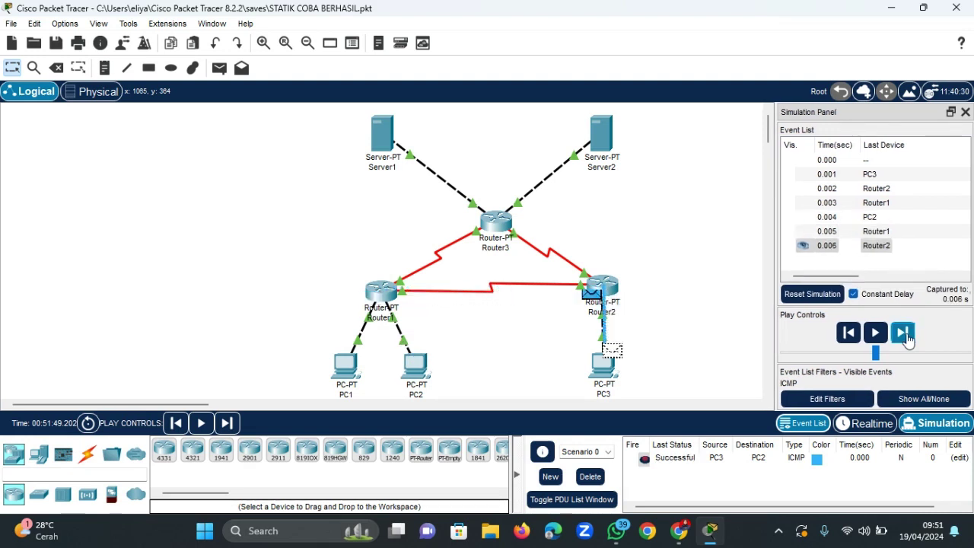
left_click(588, 478)
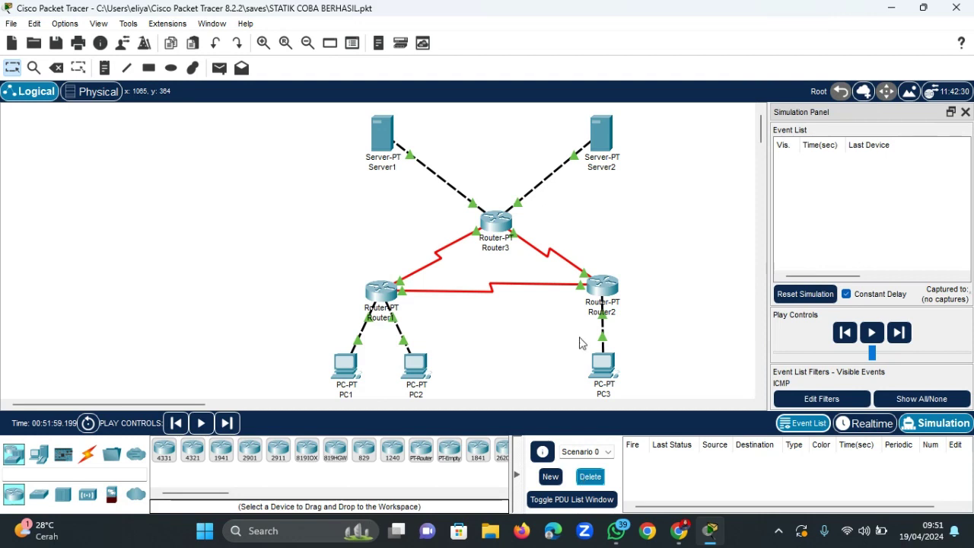
Send a simple PDU from PC3 to Server1, advance the simulation through its round trip and delete the scenario.
left_click(219, 68)
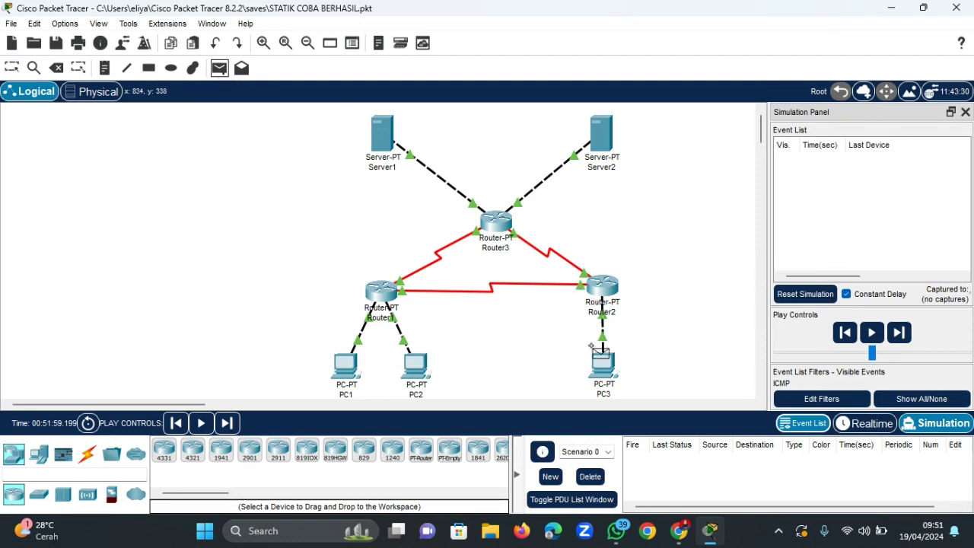
left_click(383, 140)
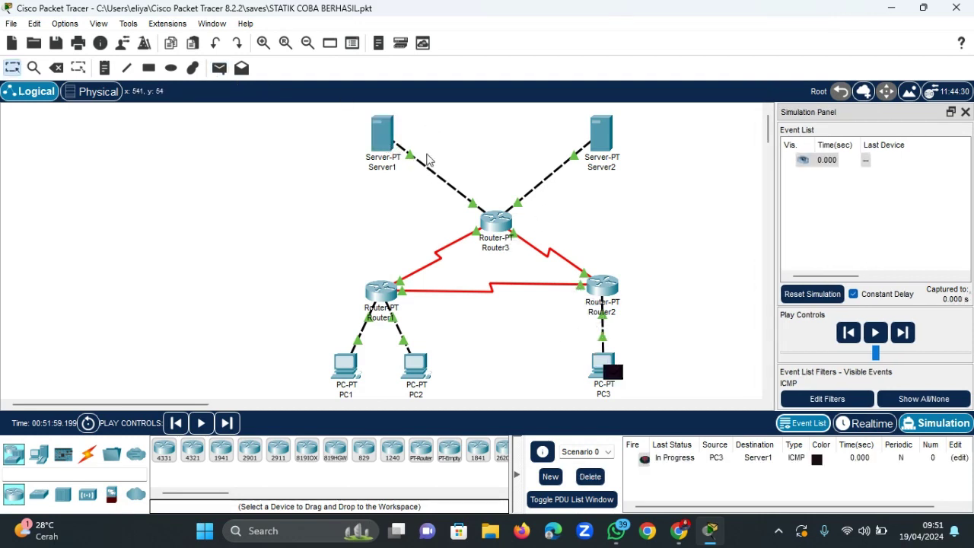
left_click(906, 335)
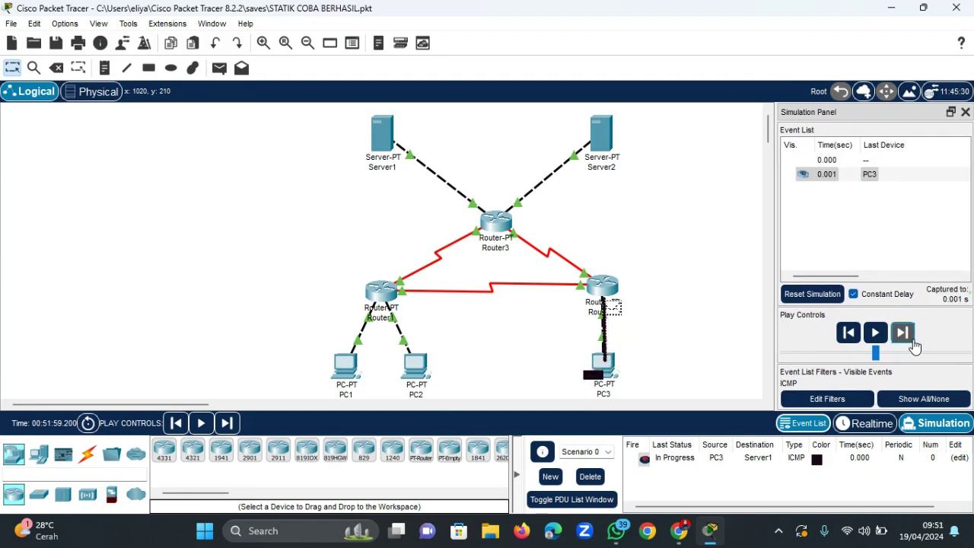
left_click(908, 337)
left_click(913, 342)
left_click(914, 343)
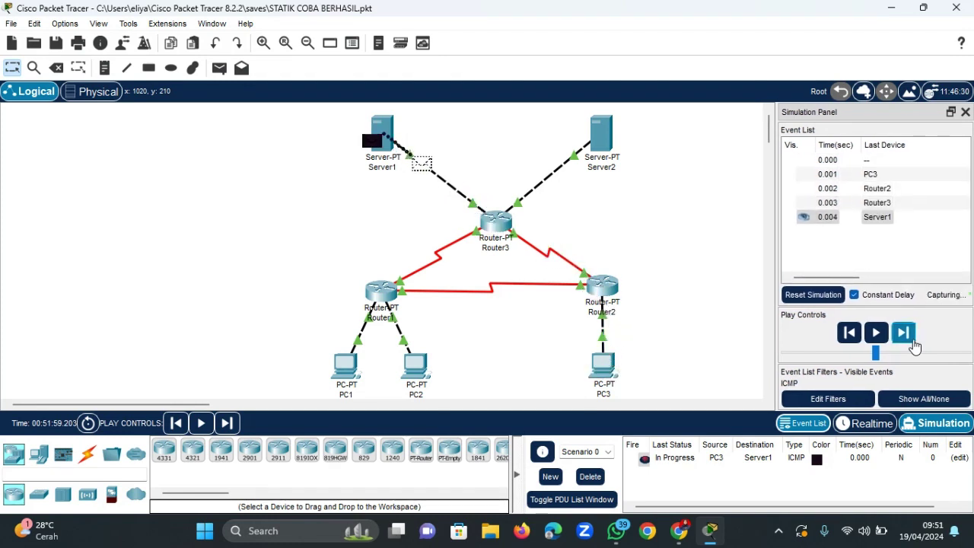
left_click(913, 343)
left_click(915, 347)
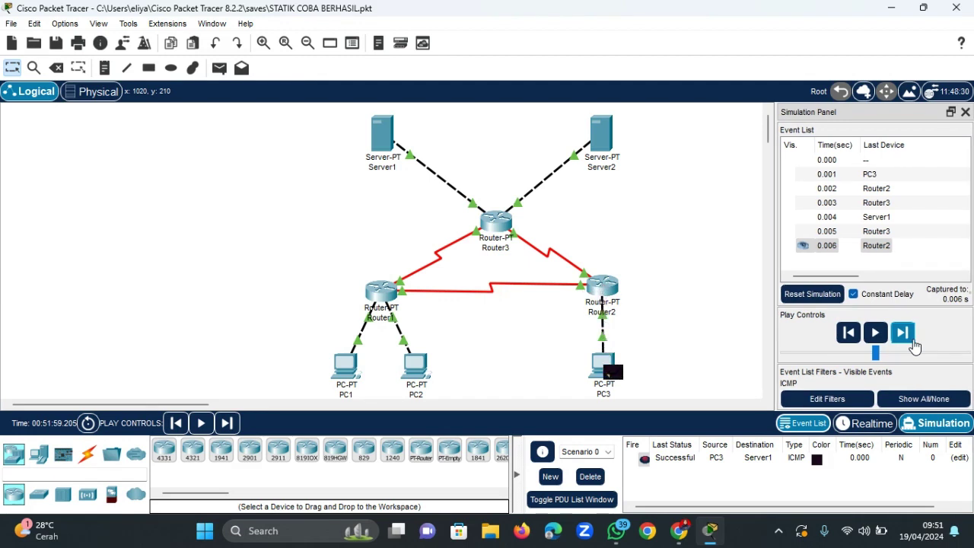
left_click(591, 477)
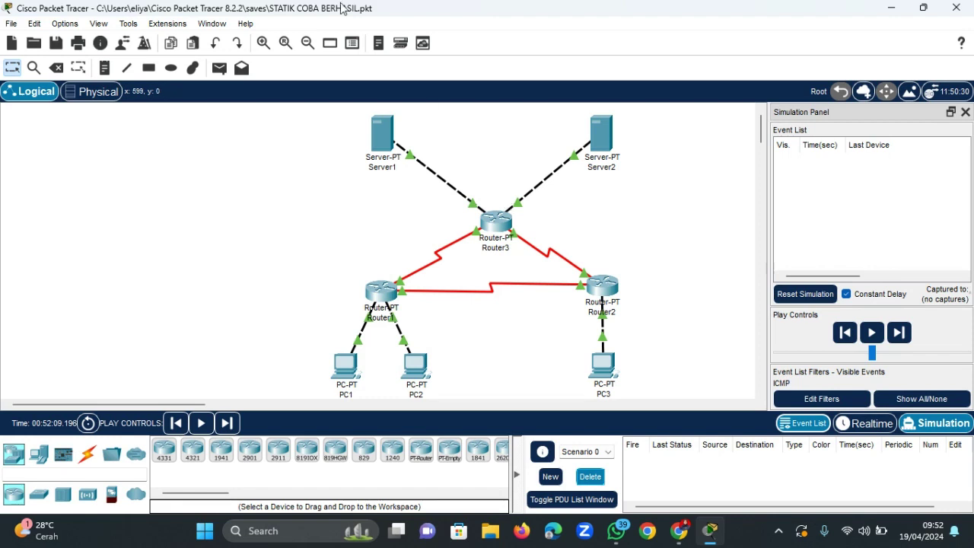
Send a simple PDU from PC3 to Server2, advance the simulation through its round trip and delete the scenario.
left_click(223, 68)
left_click(605, 373)
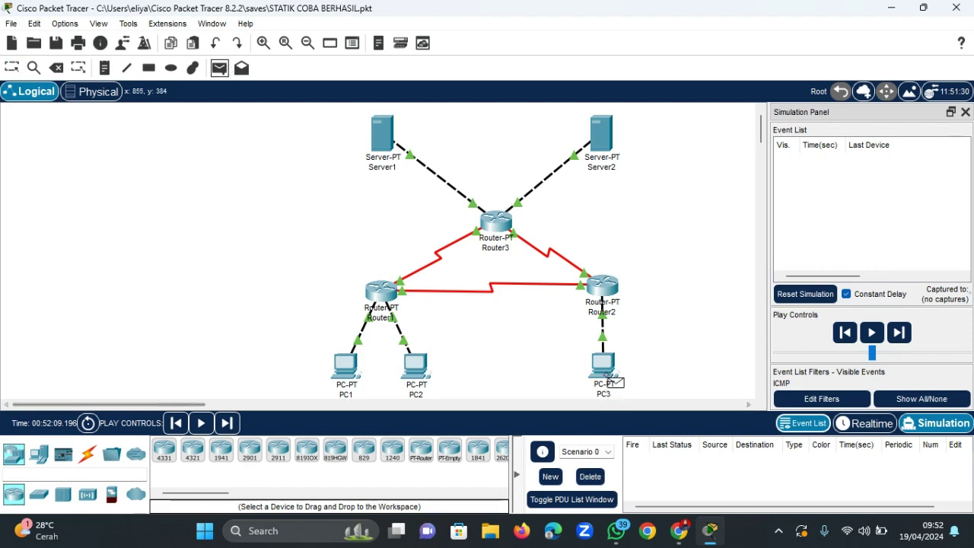
left_click(606, 150)
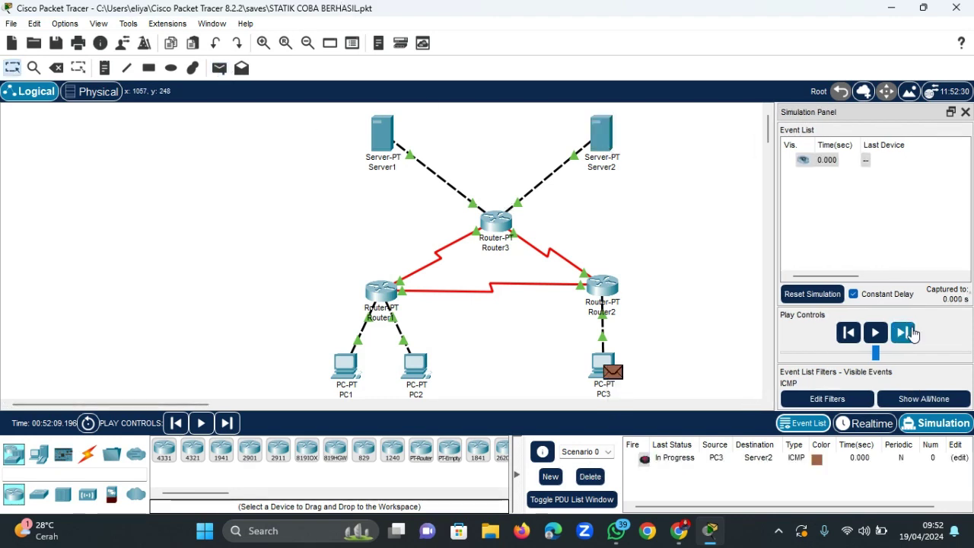
left_click(906, 333)
left_click(906, 334)
left_click(905, 332)
left_click(904, 332)
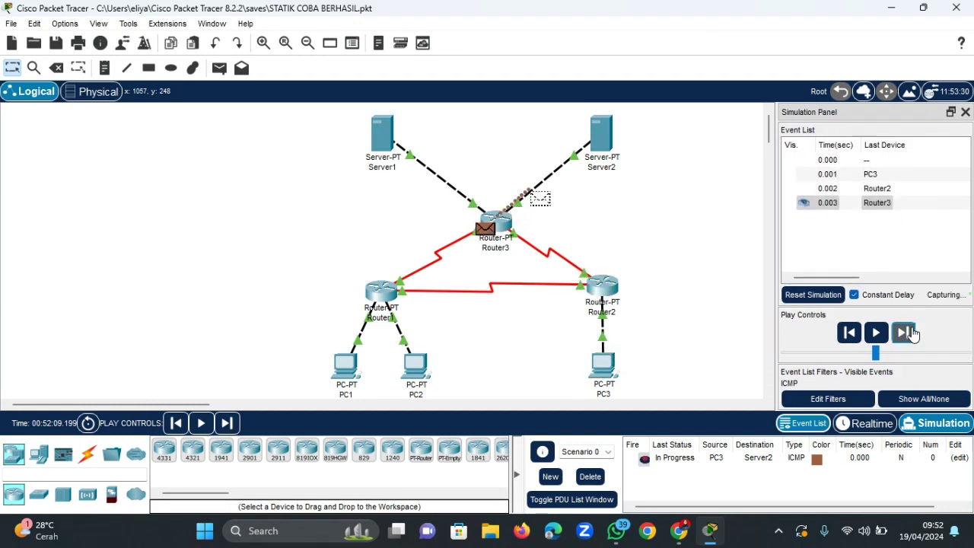
left_click(904, 333)
left_click(912, 335)
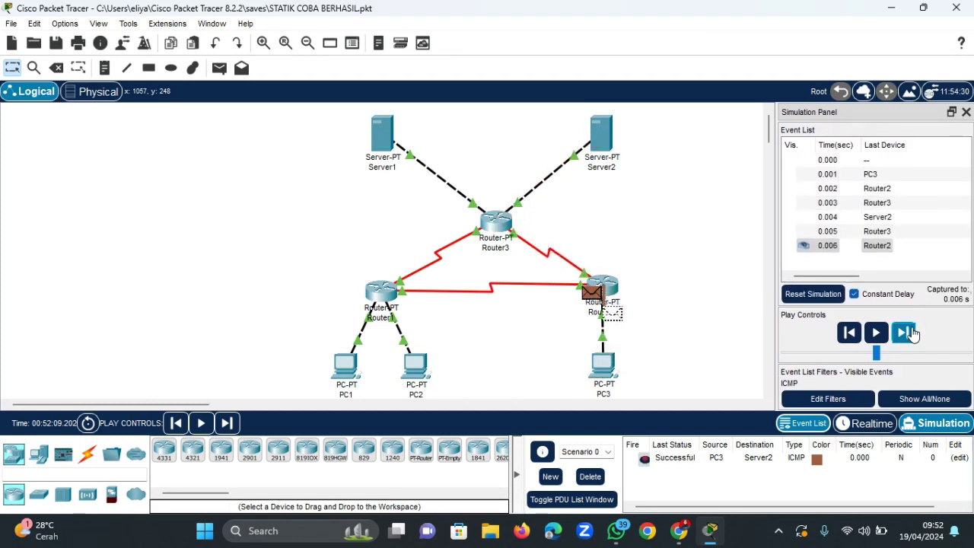
left_click(599, 479)
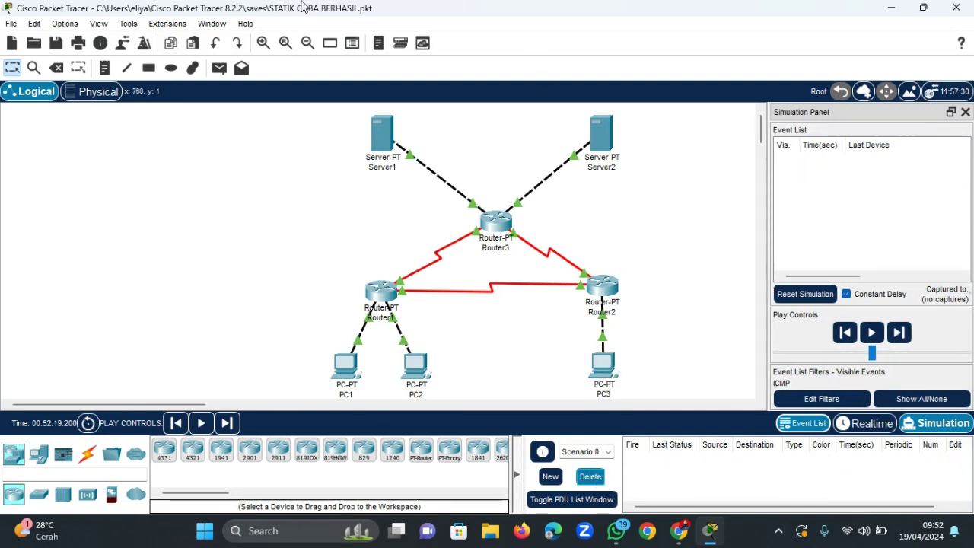
left_click(241, 68)
left_click(382, 133)
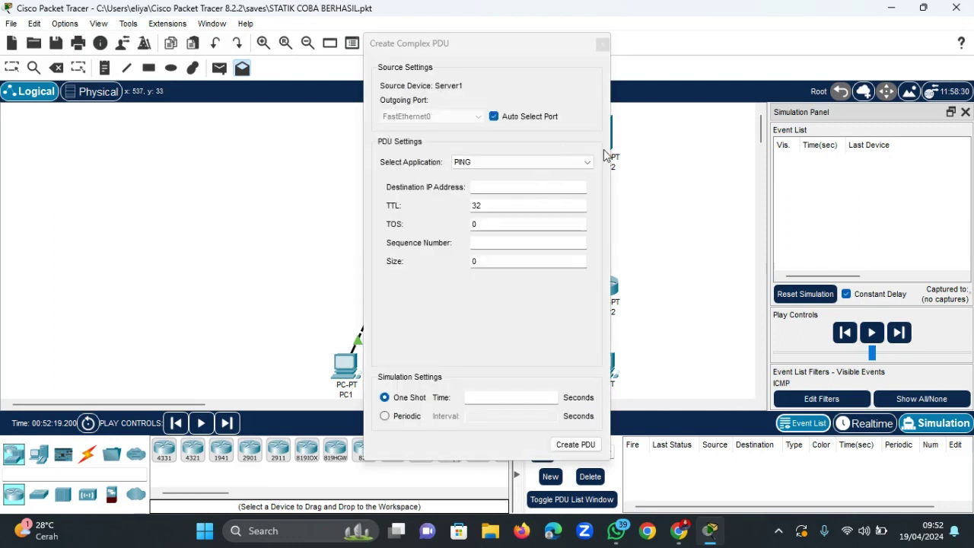
left_click(600, 42)
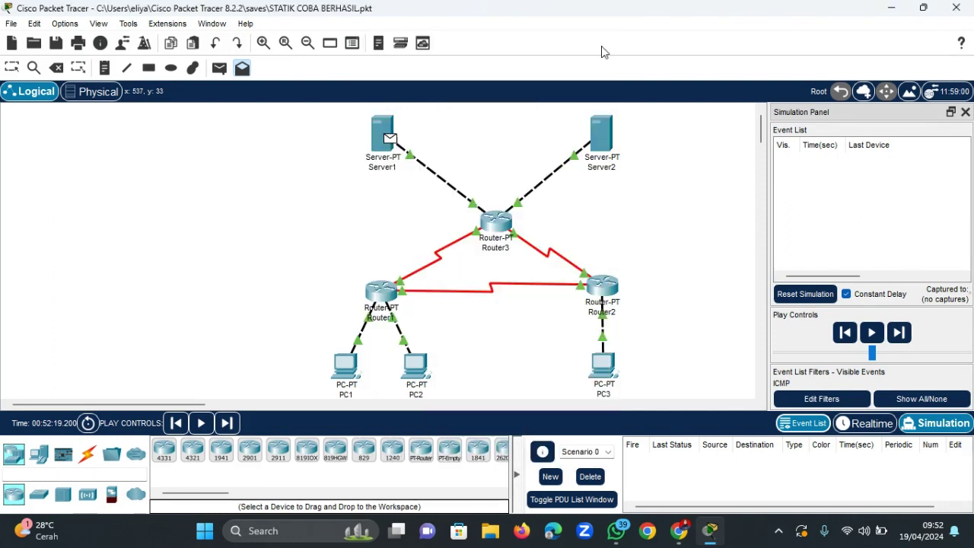
Send a simple PDU from Server1 to Server2, advance the simulation through its round trip and delete the scenario.
left_click(220, 68)
left_click(382, 132)
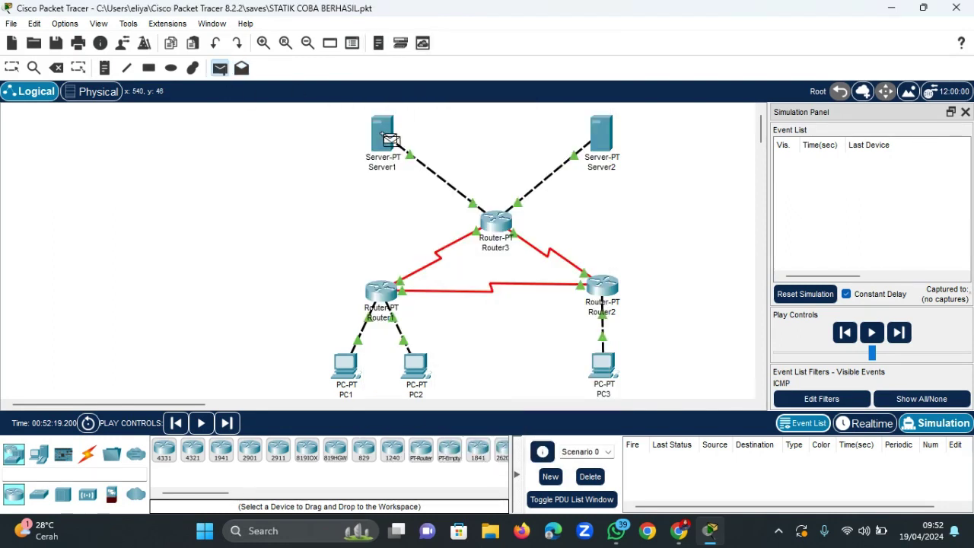
left_click(611, 142)
left_click(904, 335)
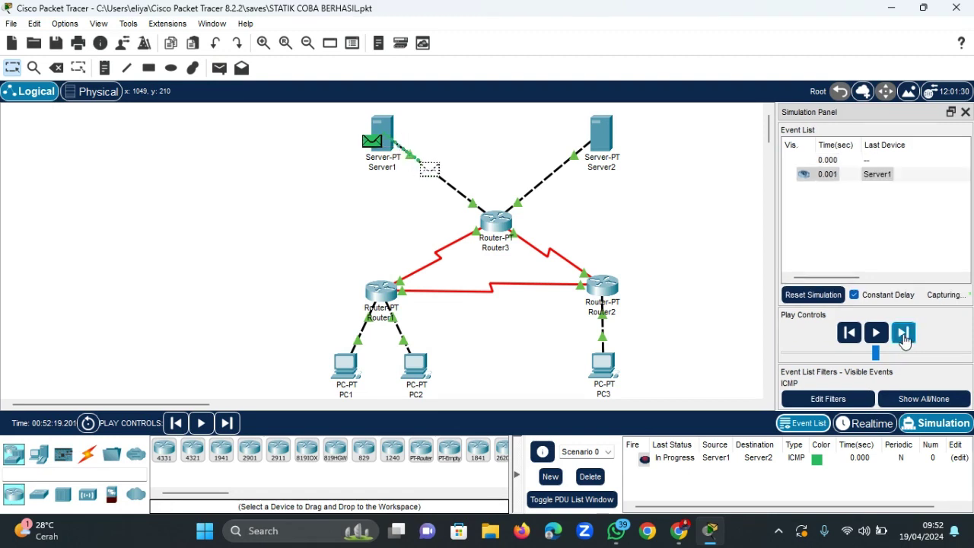
left_click(903, 335)
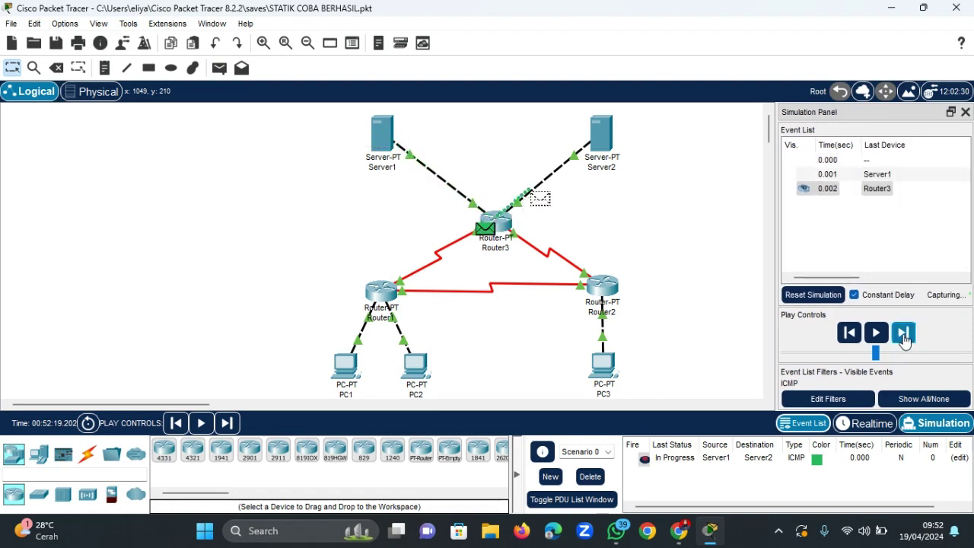
left_click(904, 335)
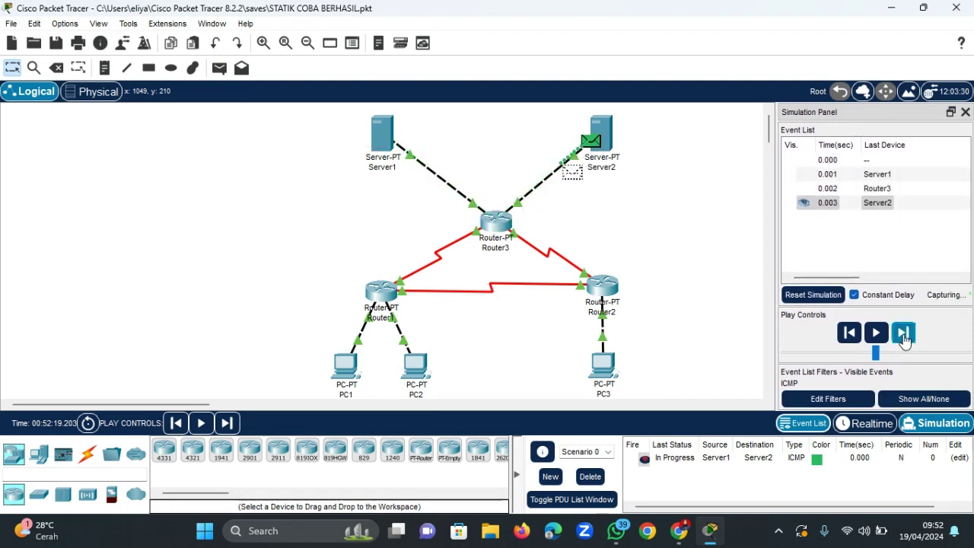
left_click(904, 335)
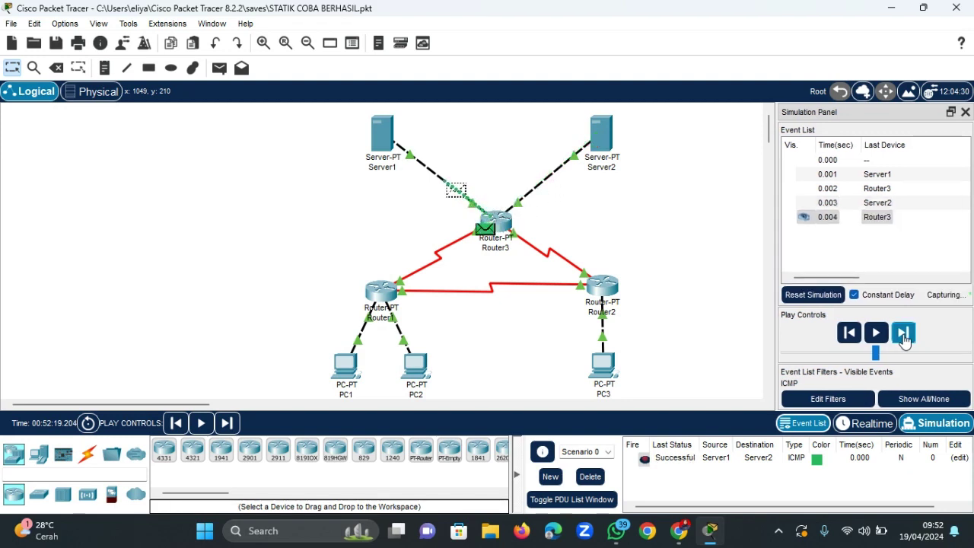
left_click(592, 477)
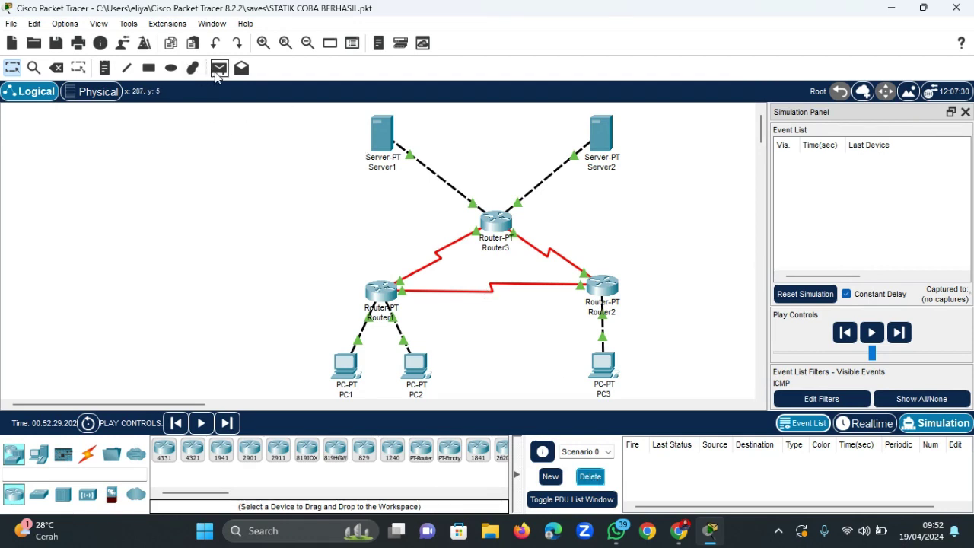
Send a simple PDU from Server1 to PC1, advance the simulation through its round trip and delete the scenario.
left_click(387, 131)
left_click(345, 367)
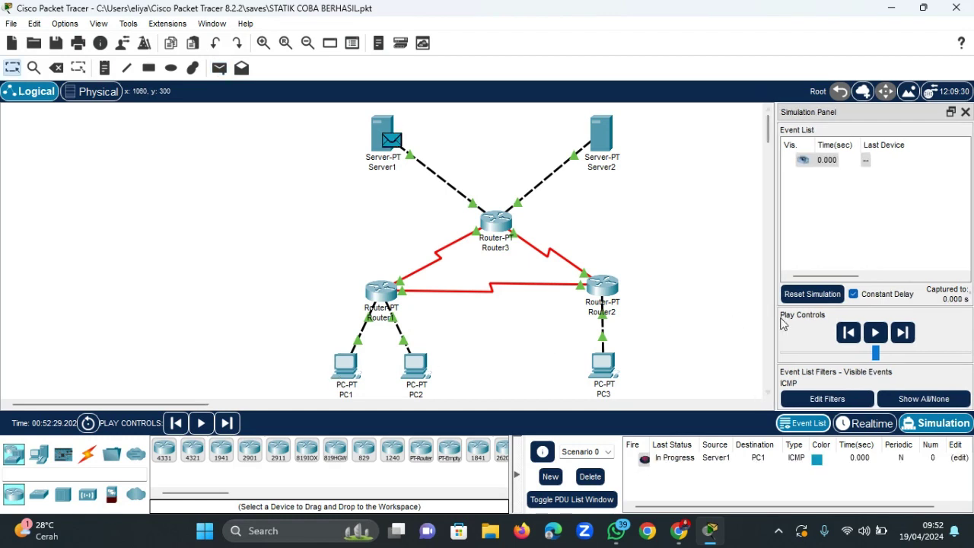
left_click(900, 333)
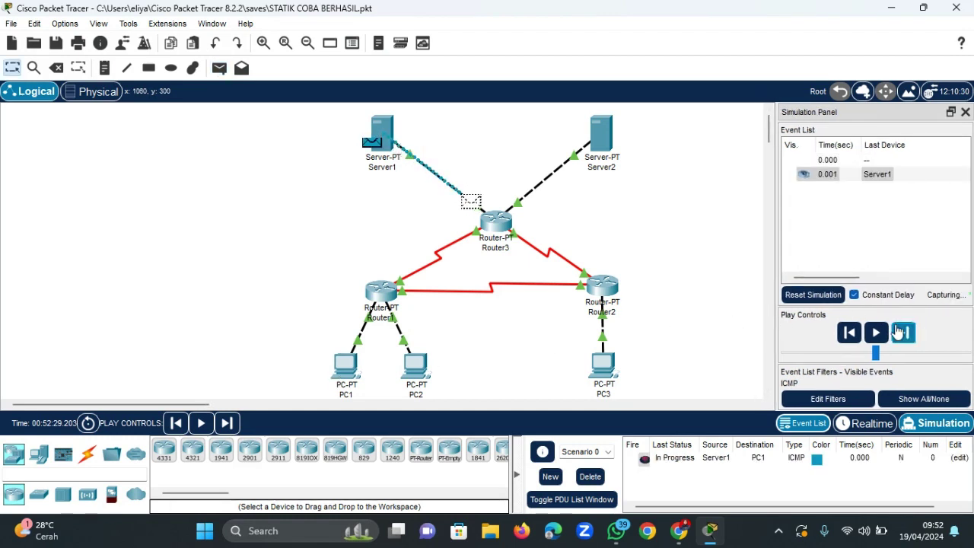
left_click(900, 333)
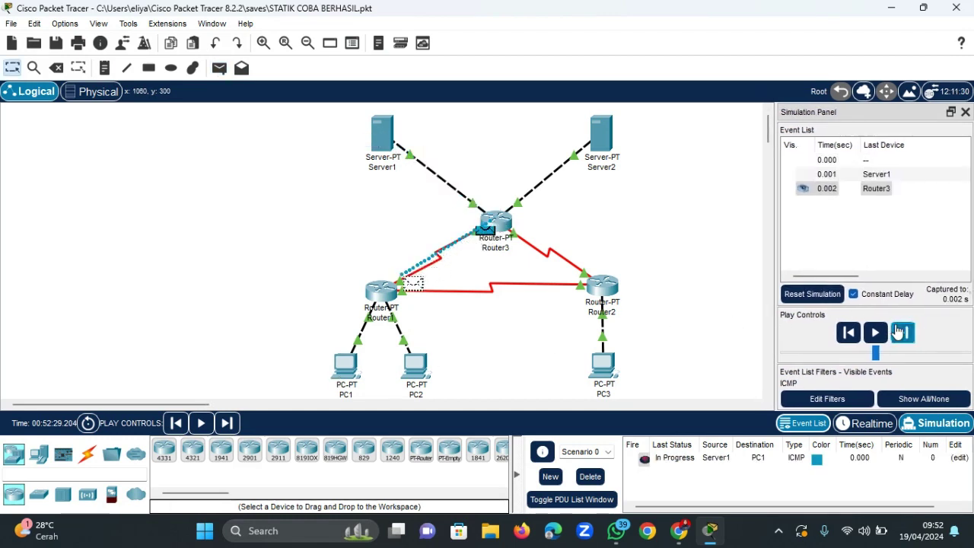
left_click(900, 333)
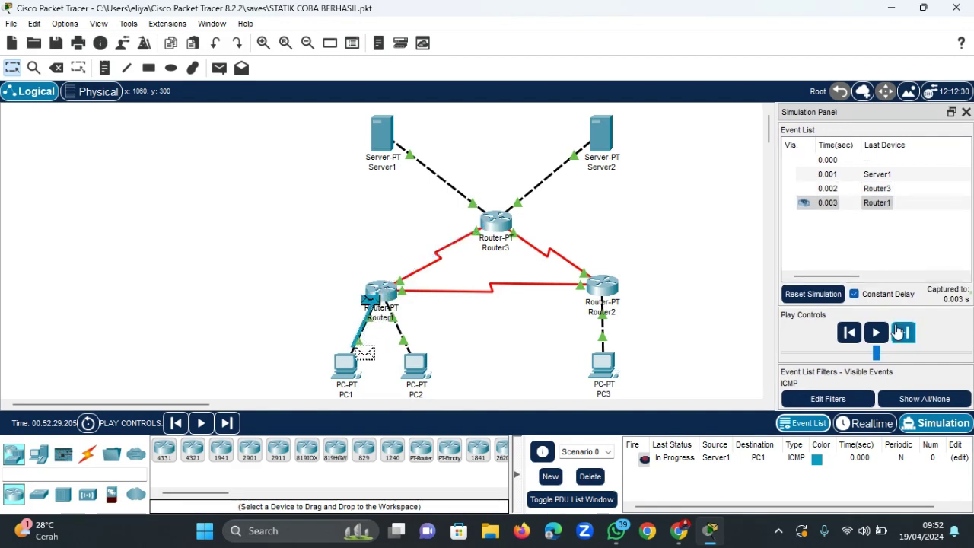
left_click(899, 332)
left_click(899, 333)
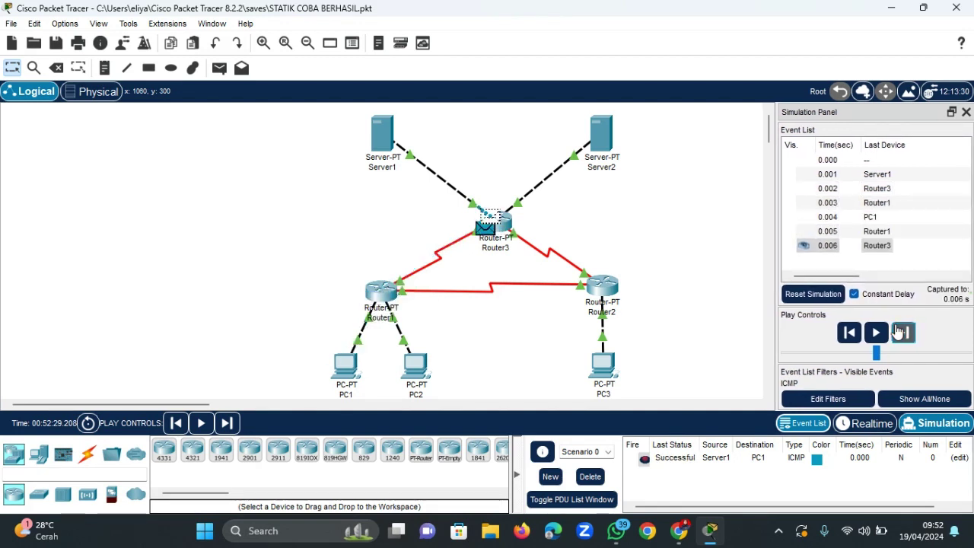
left_click(900, 333)
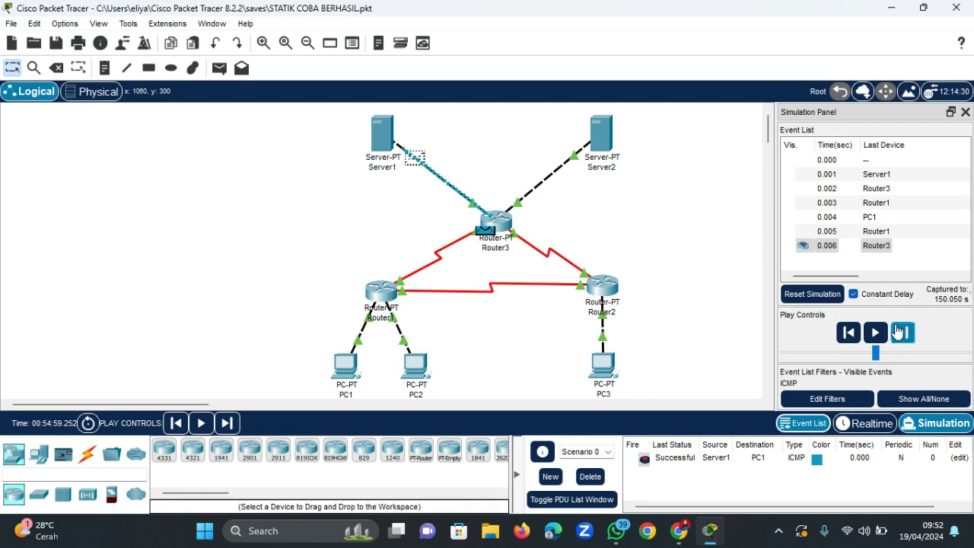
left_click(588, 480)
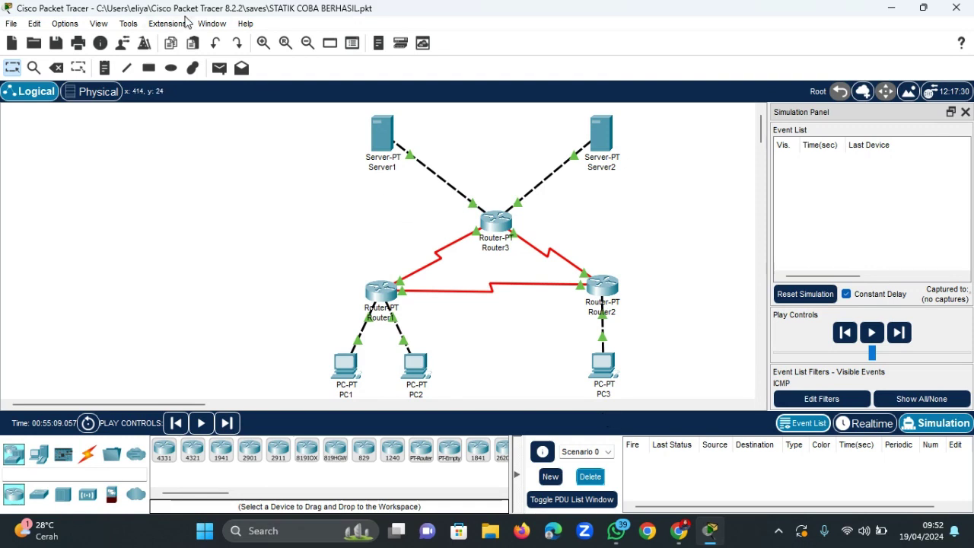
Send a simple PDU from Server1 to PC2, advance the simulation through its round trip and delete the scenario.
left_click(219, 68)
left_click(384, 135)
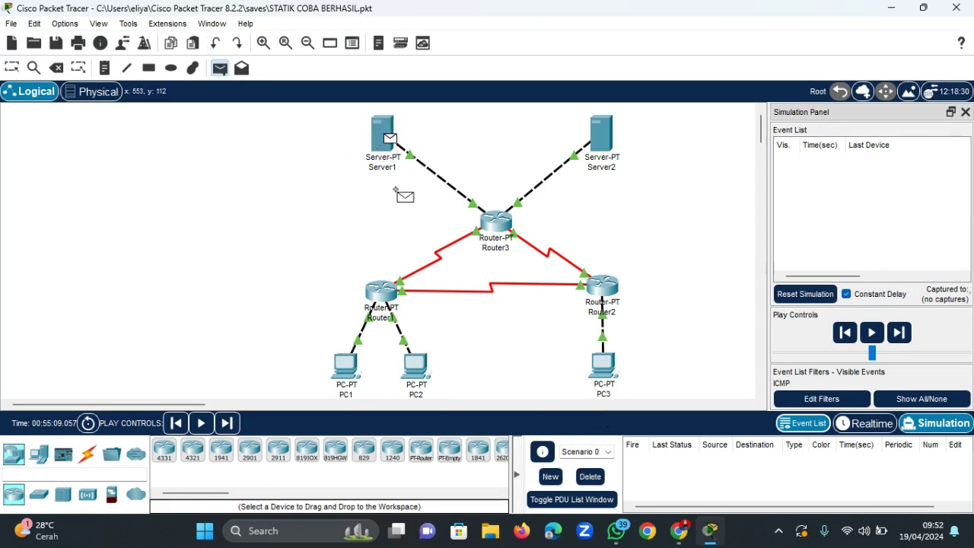
left_click(425, 370)
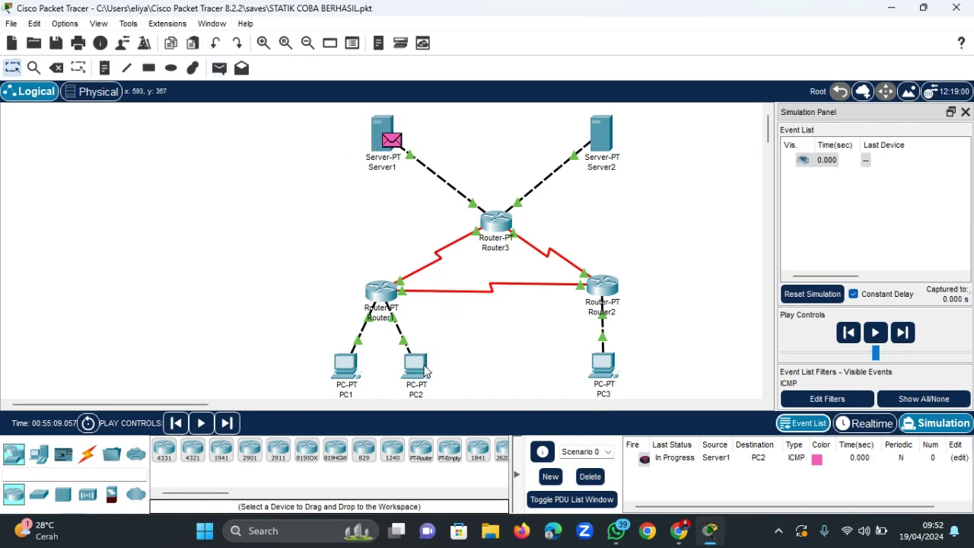
left_click(904, 333)
left_click(911, 336)
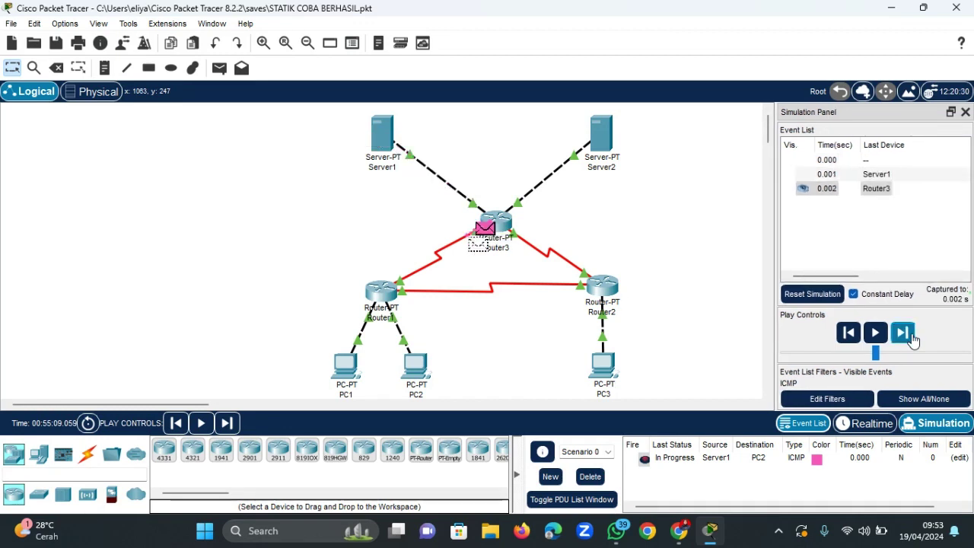
left_click(911, 336)
left_click(911, 337)
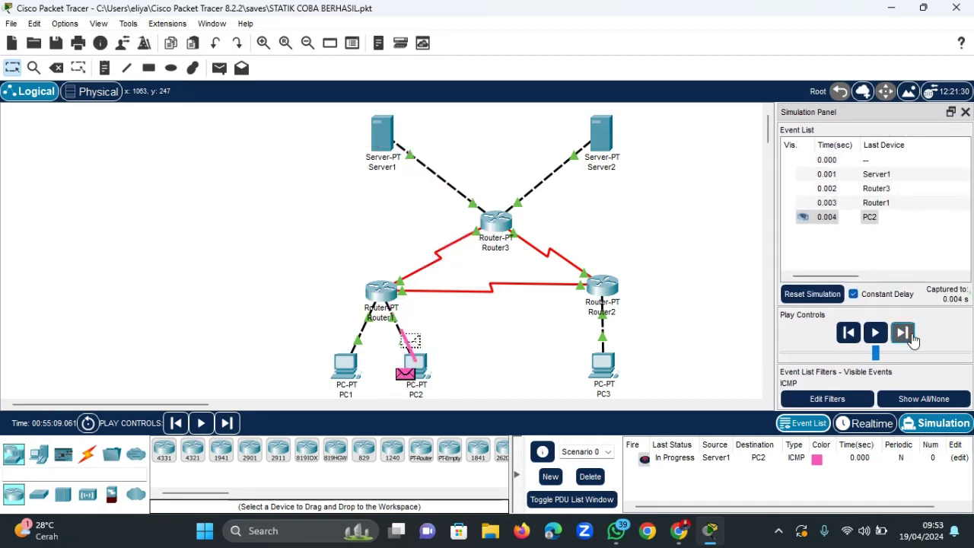
left_click(904, 333)
left_click(904, 333)
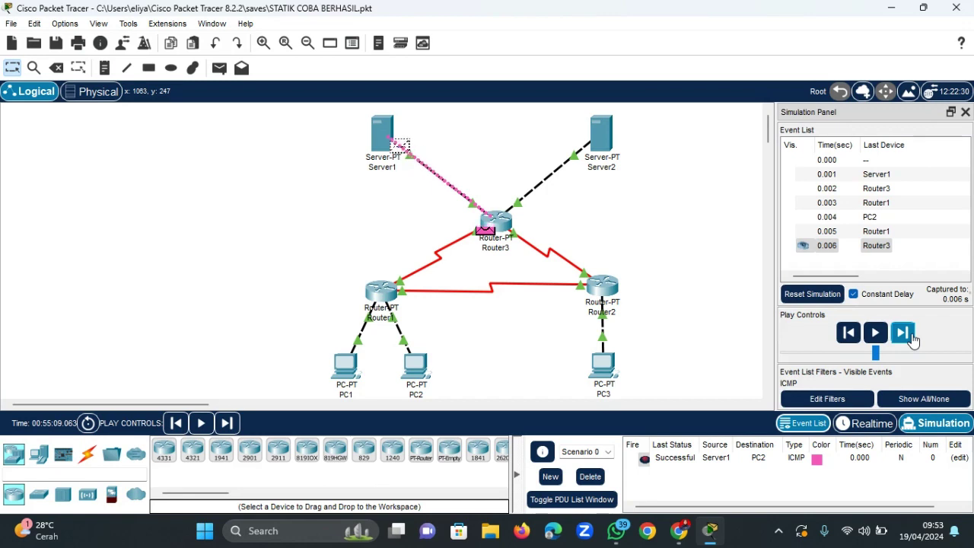
left_click(591, 477)
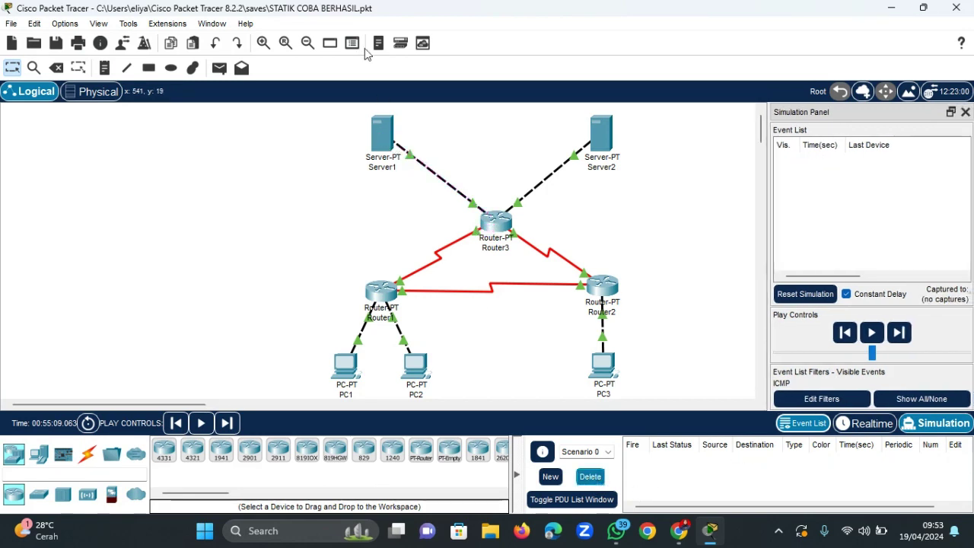
Send a simple PDU from Server1 to PC3 and advance the simulation through its round trip.
left_click(220, 69)
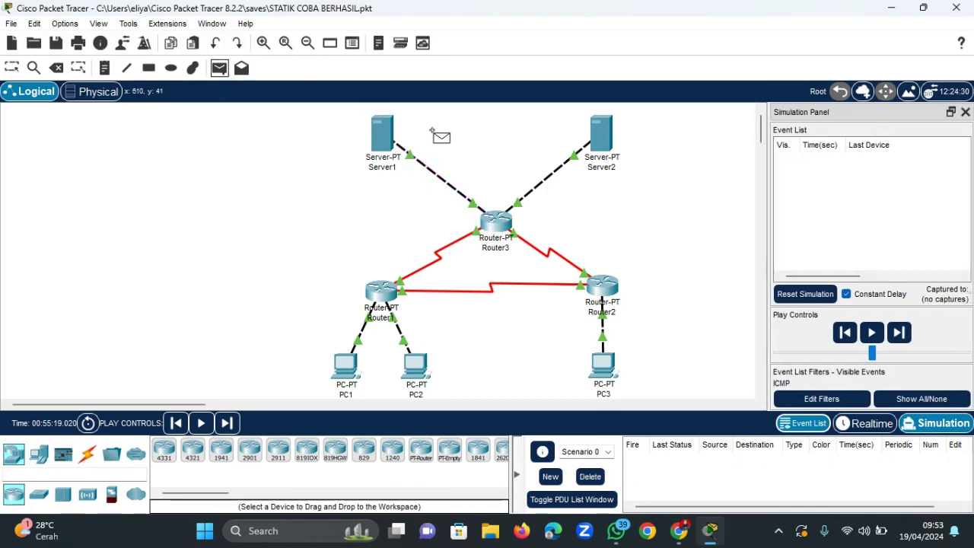
left_click(380, 137)
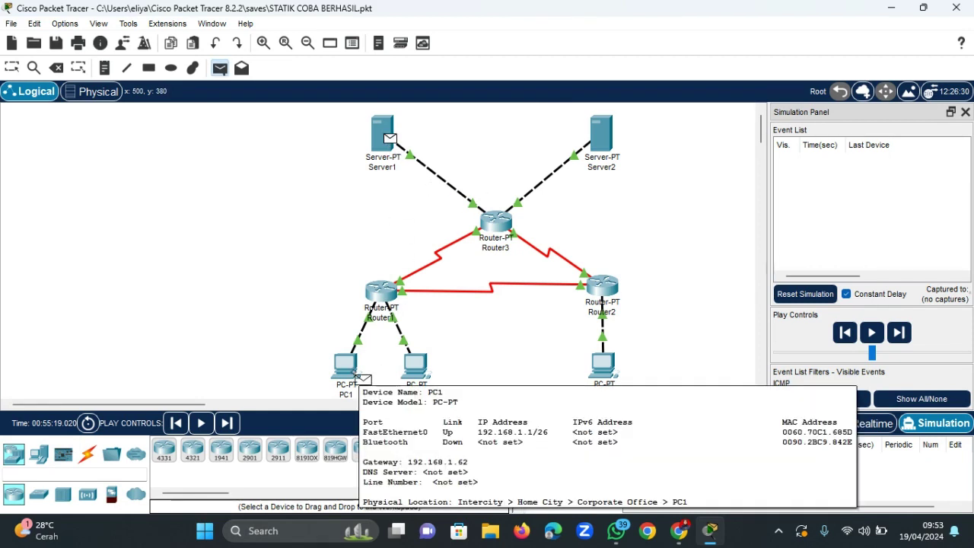
left_click(604, 370)
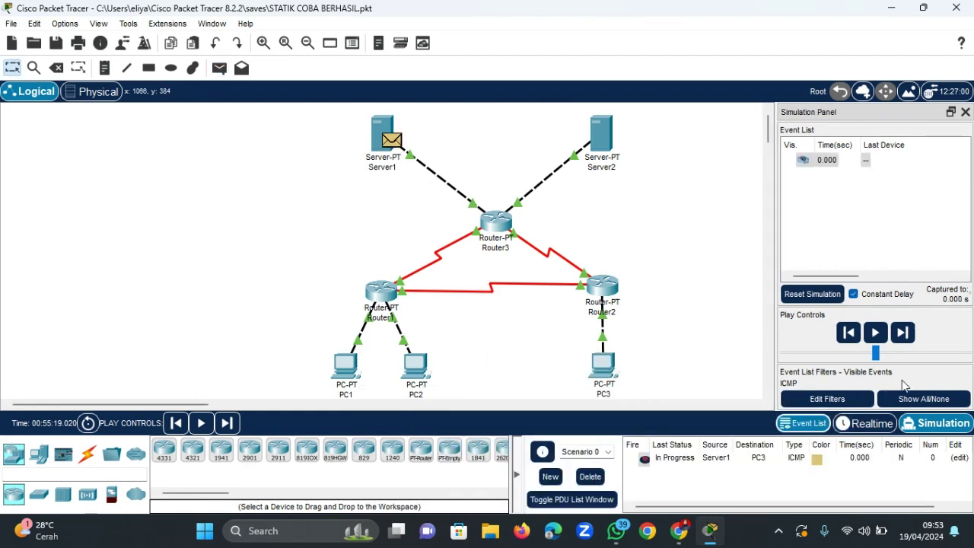
left_click(901, 332)
left_click(901, 332)
left_click(900, 332)
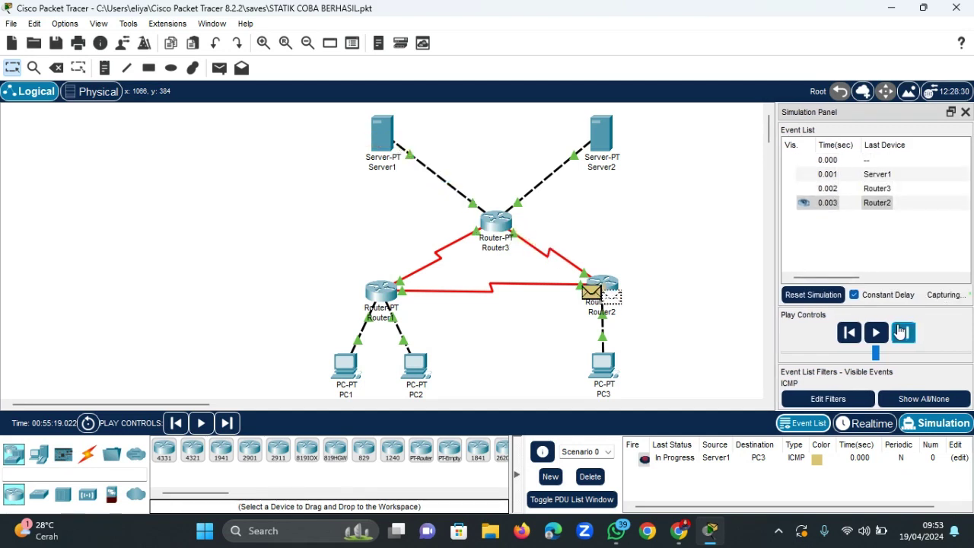
left_click(900, 332)
left_click(901, 332)
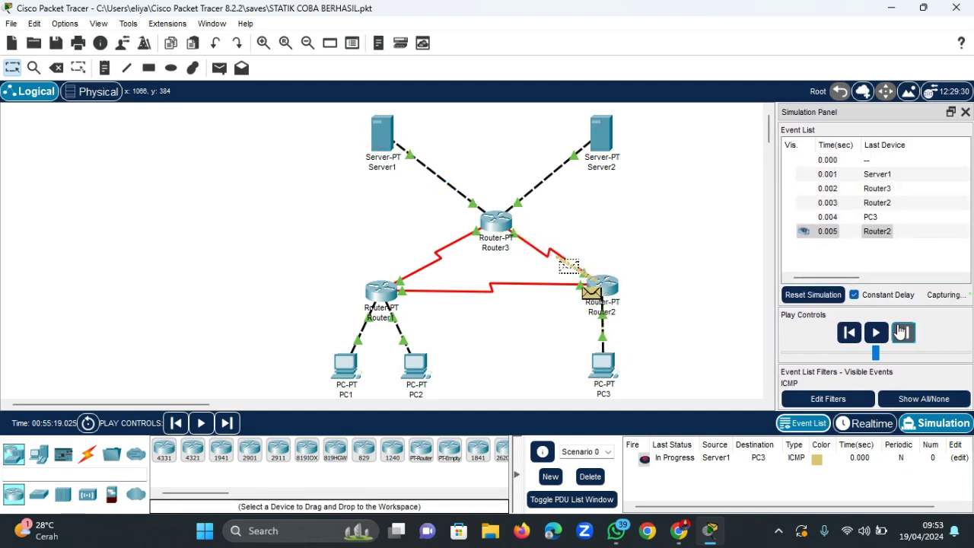
left_click(900, 332)
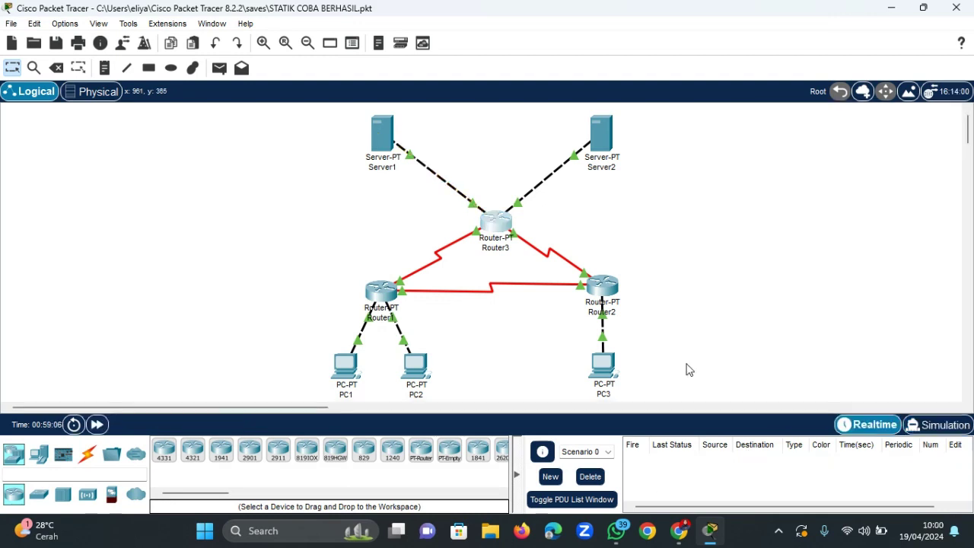
In Realtime mode, run tracert 192.168.1.65 from PC1's command prompt and highlight the final hop.
left_click(938, 425)
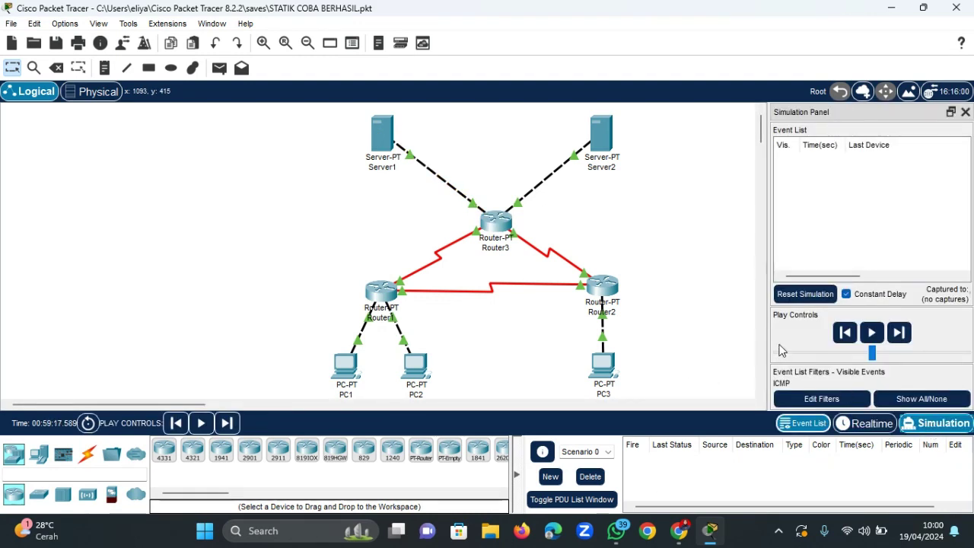
left_click(864, 428)
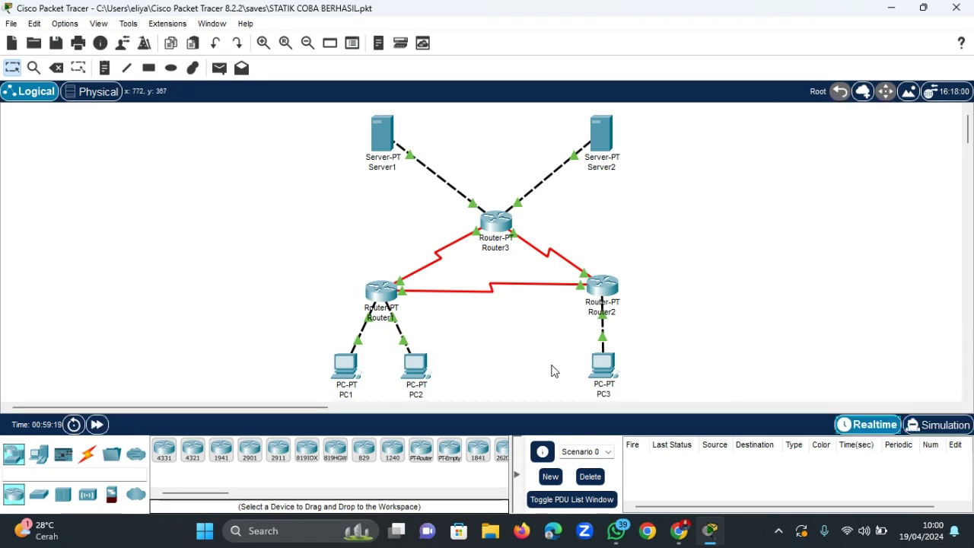
left_click(344, 365)
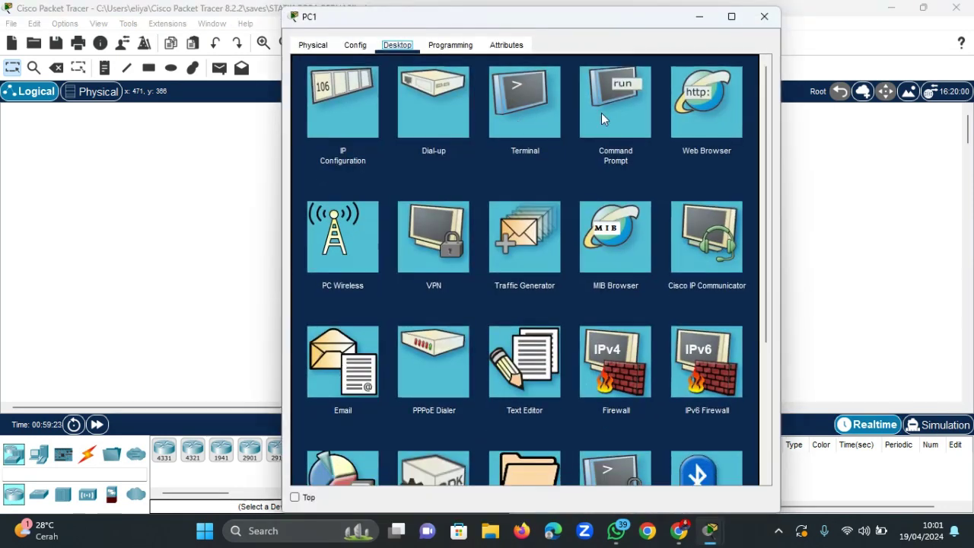
left_click(606, 111)
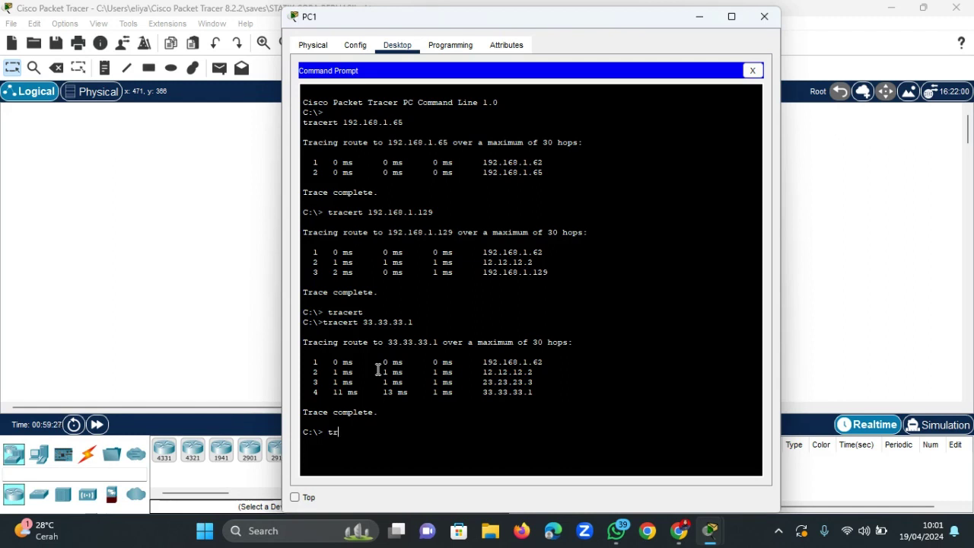
type("tracert")
type("192.168.1.65")
key("Return")
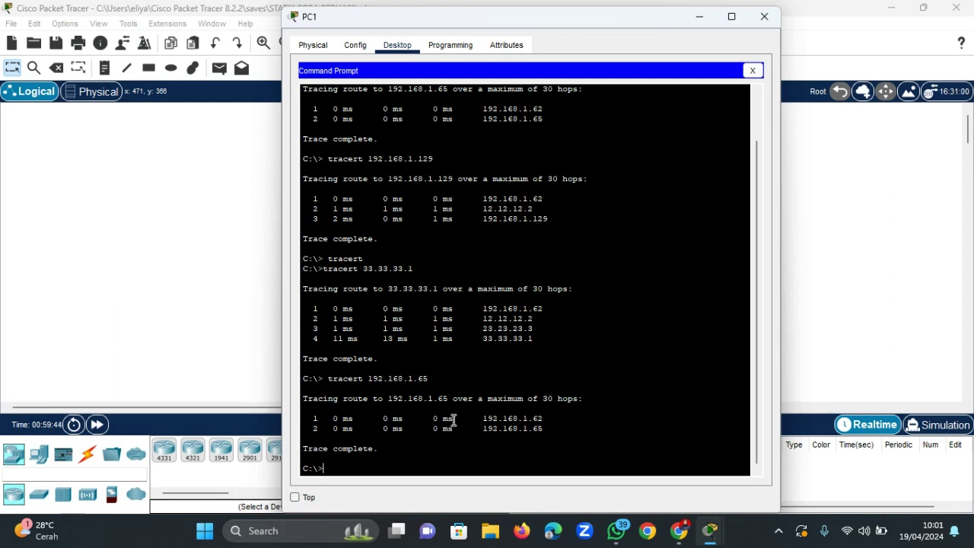
left_click(547, 434)
left_click_drag(547, 434, 484, 429)
Trace the route from PC1 to 192.168.1.129 with tracert.
left_click(354, 469)
type("tracert 192.16")
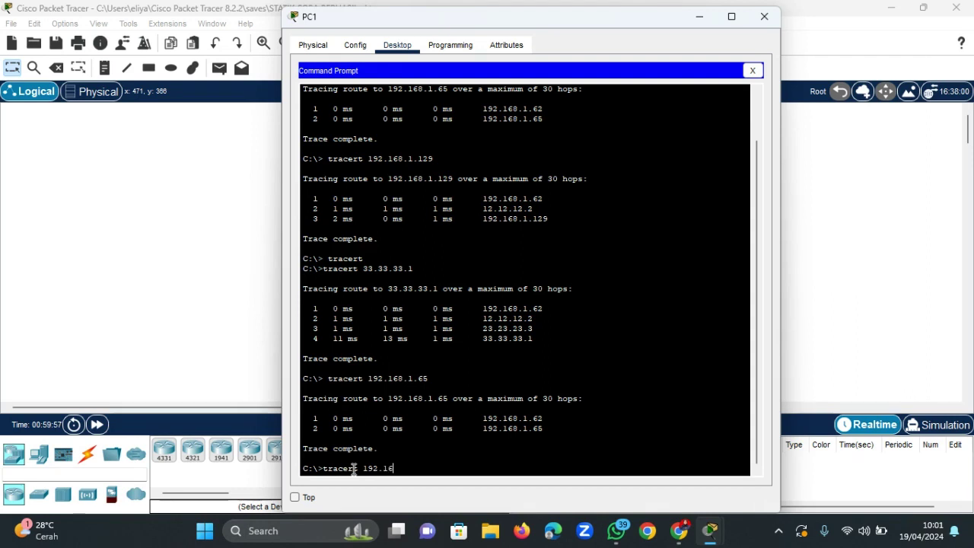
type("8.1.129")
key("Return")
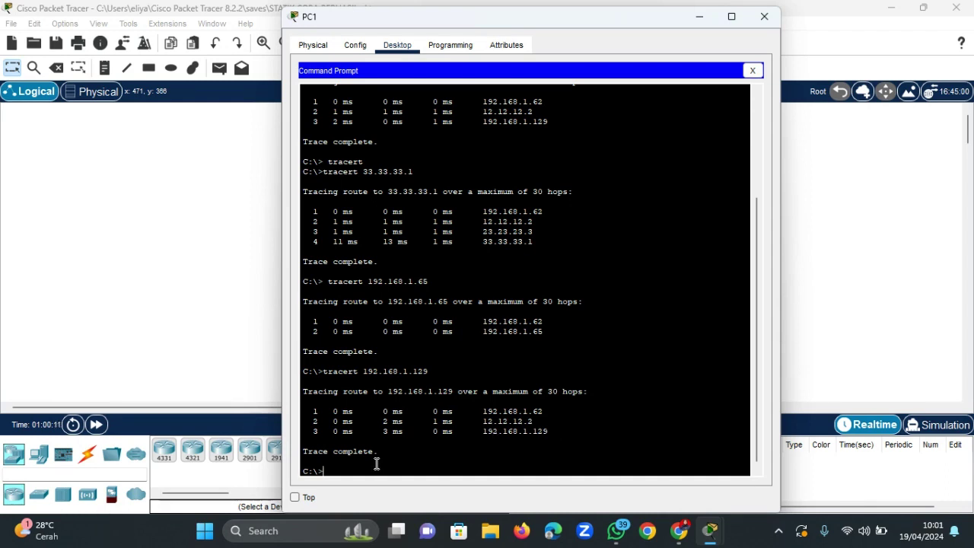
Run tracert 33.33.33.1 from PC1 and highlight the last two hops of the route.
type("tracert")
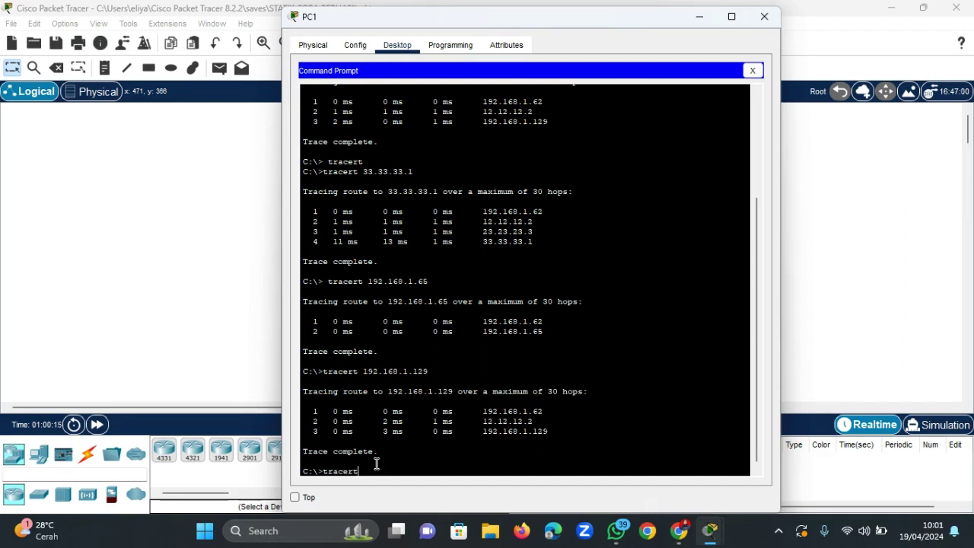
type(" 33.33.33.1")
key("Return")
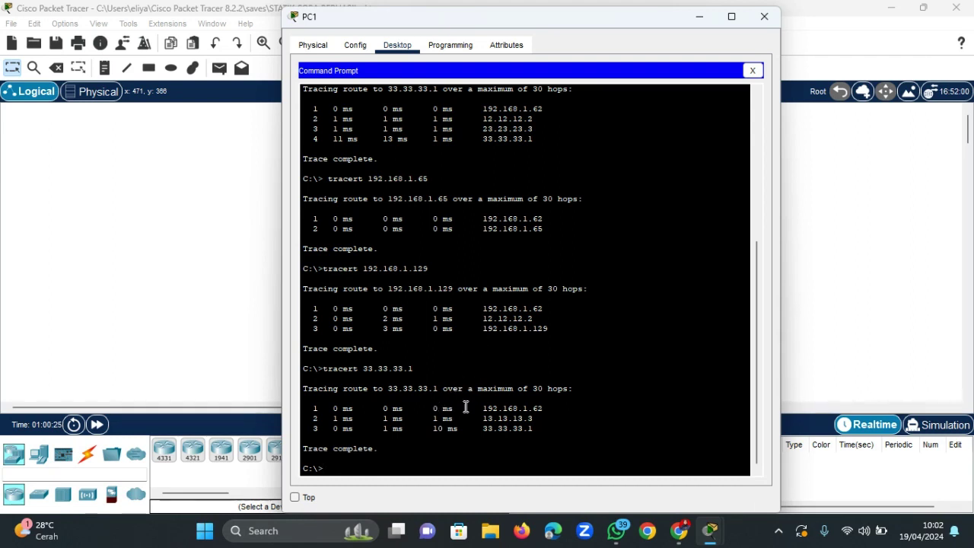
left_click_drag(535, 421, 484, 419)
left_click(535, 431)
double_click(488, 431)
Run tracert 43.43.43.1 from PC1, highlight the final hop and close the PC1 window.
left_click(389, 467)
type("tracert 43.43.43.1")
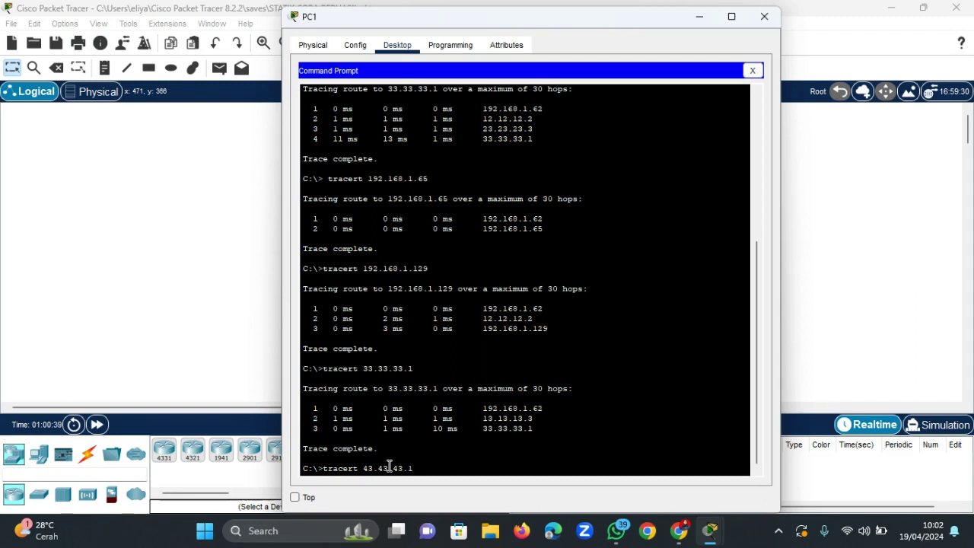
key("Return")
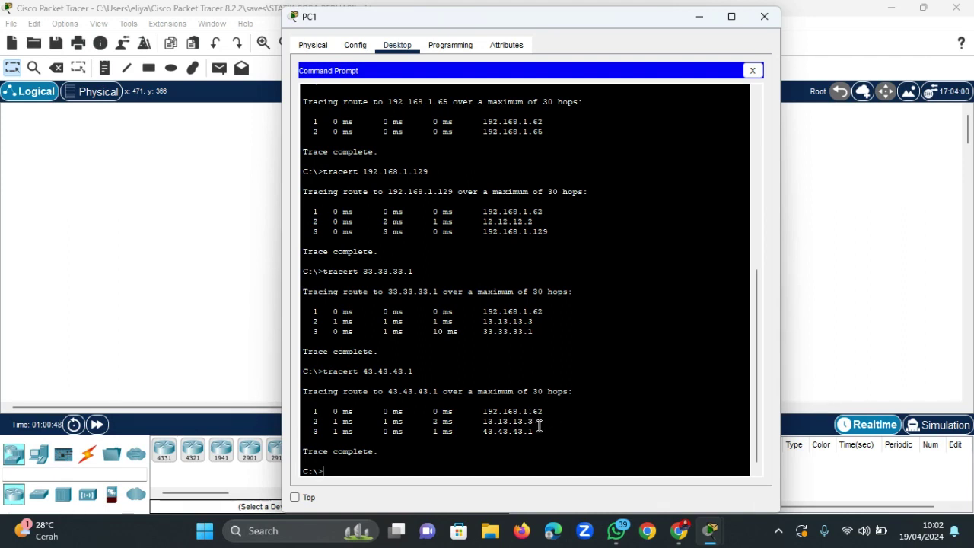
left_click_drag(536, 433, 491, 434)
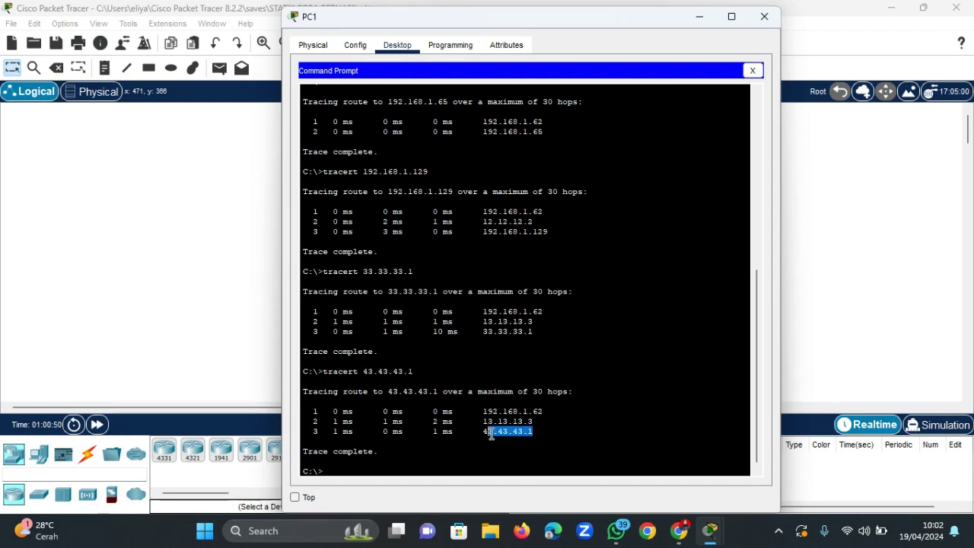
left_click(764, 16)
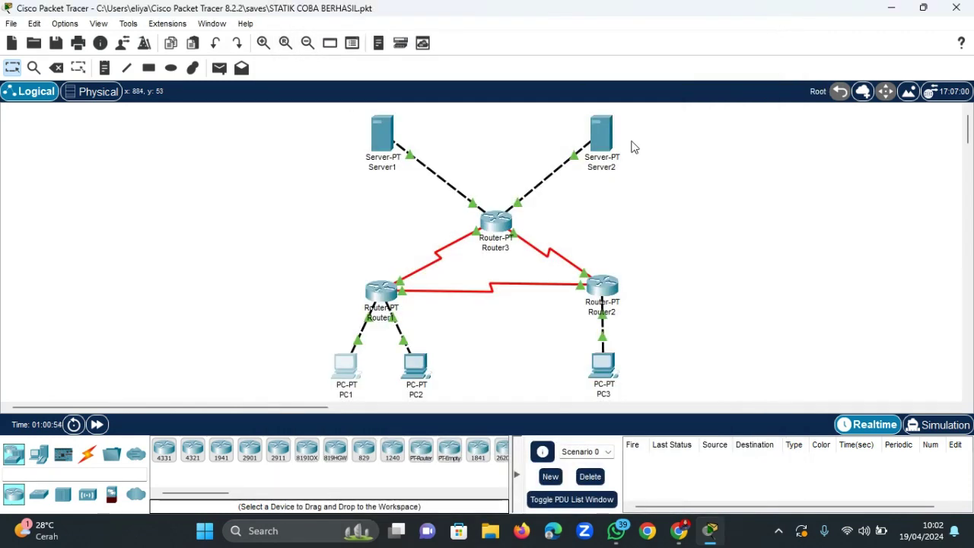
Open PC3's command prompt and run tracert 192.168.1.1.
left_click(609, 360)
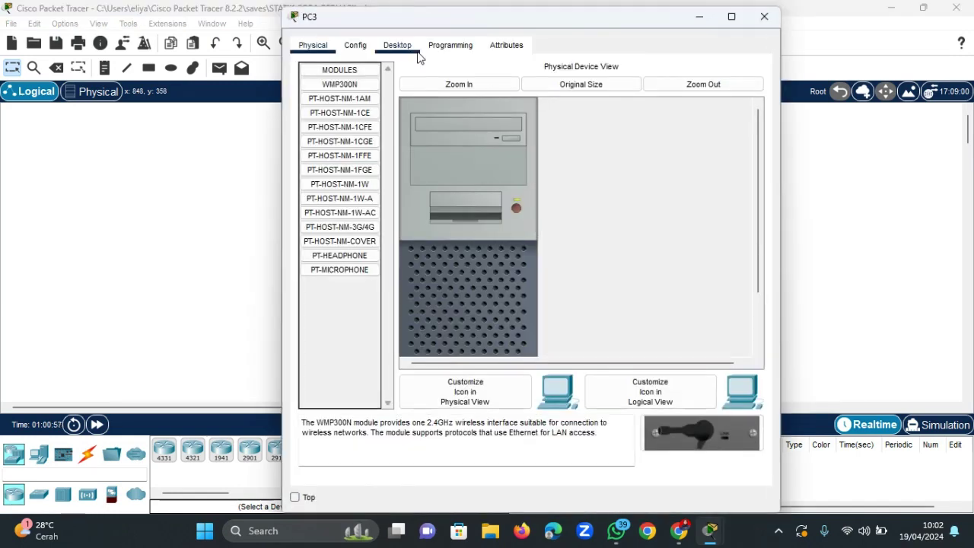
left_click(410, 46)
left_click(638, 95)
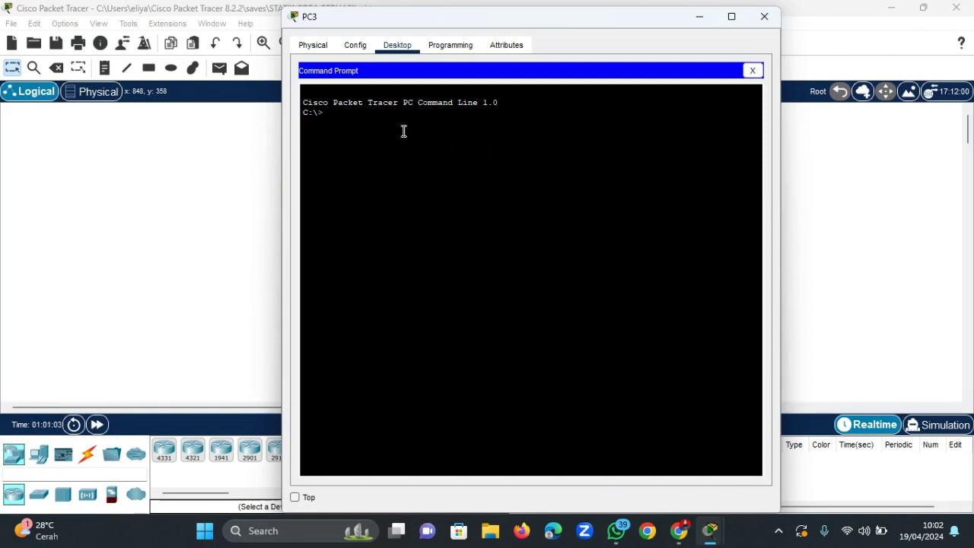
type("tracert 192.168.1.1")
key("Return")
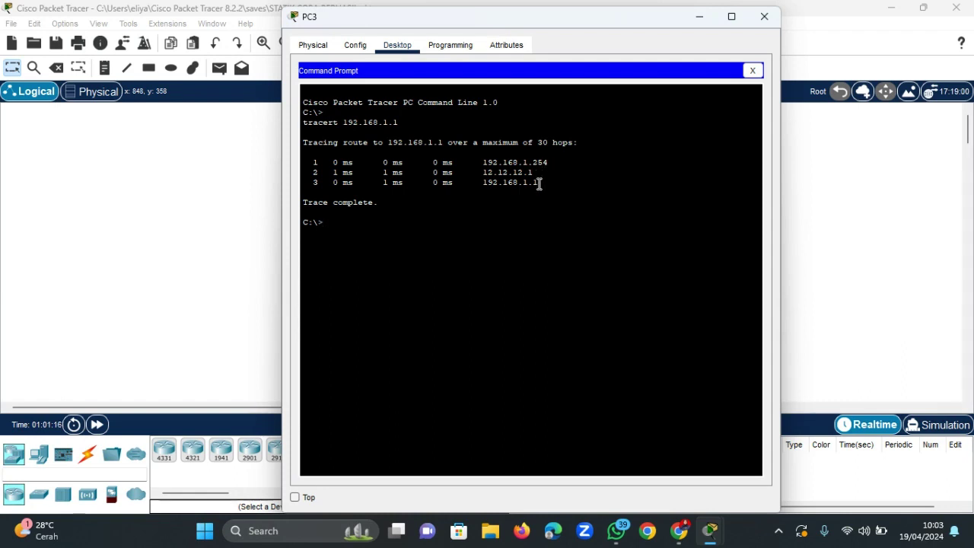
Trace the route from PC3 to 192.168.1.65 with tracert and highlight the last two hops.
left_click_drag(541, 186, 481, 184)
left_click(328, 221)
type("tarcert 1")
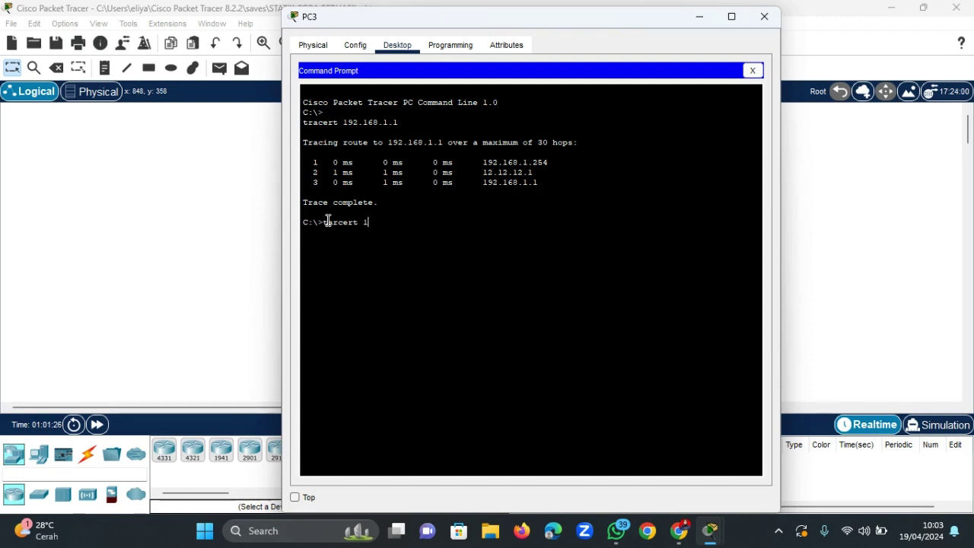
type("92.168.1.65")
key("Return")
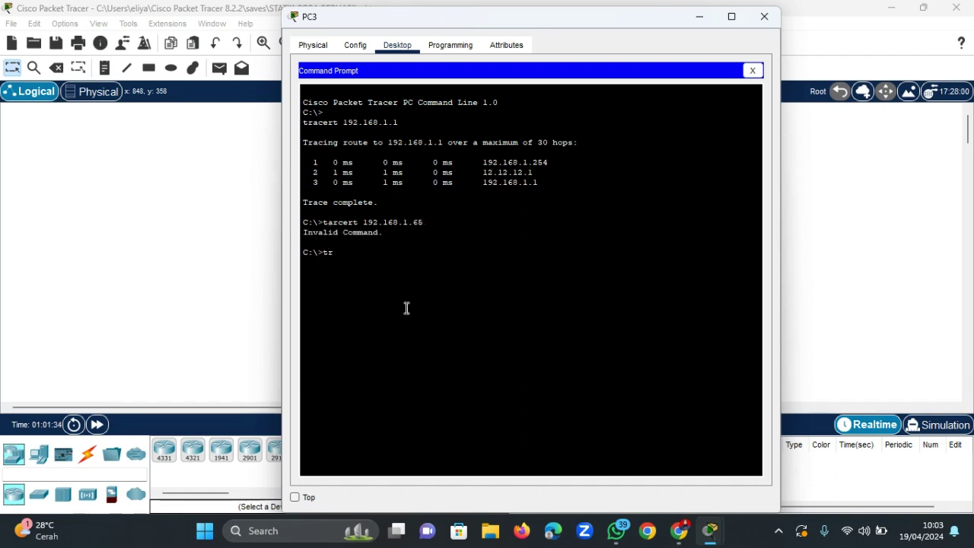
type("tracert 192.168.1.65")
key("Return")
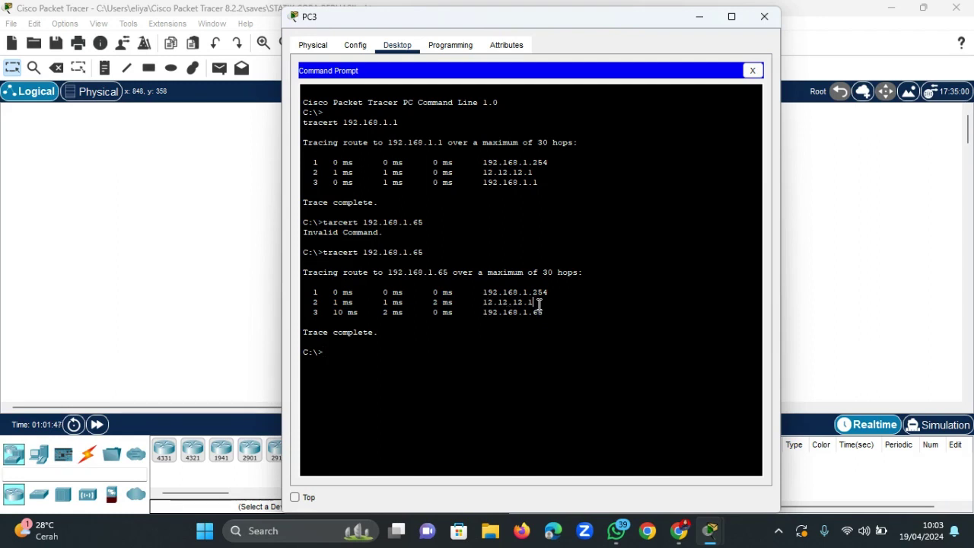
left_click_drag(537, 306, 479, 303)
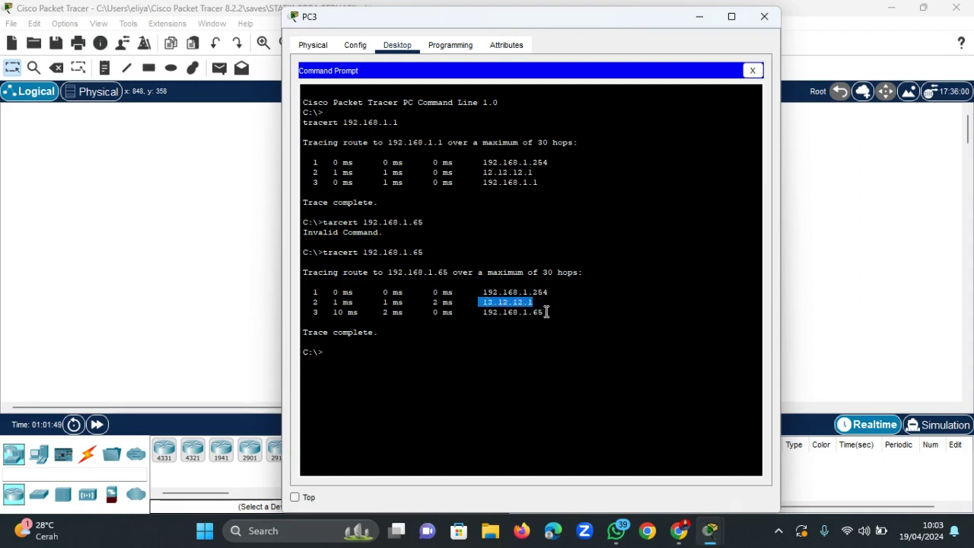
left_click_drag(546, 312, 483, 313)
Run tracert 33.33.33.3 from PC3's command prompt.
left_click(332, 355)
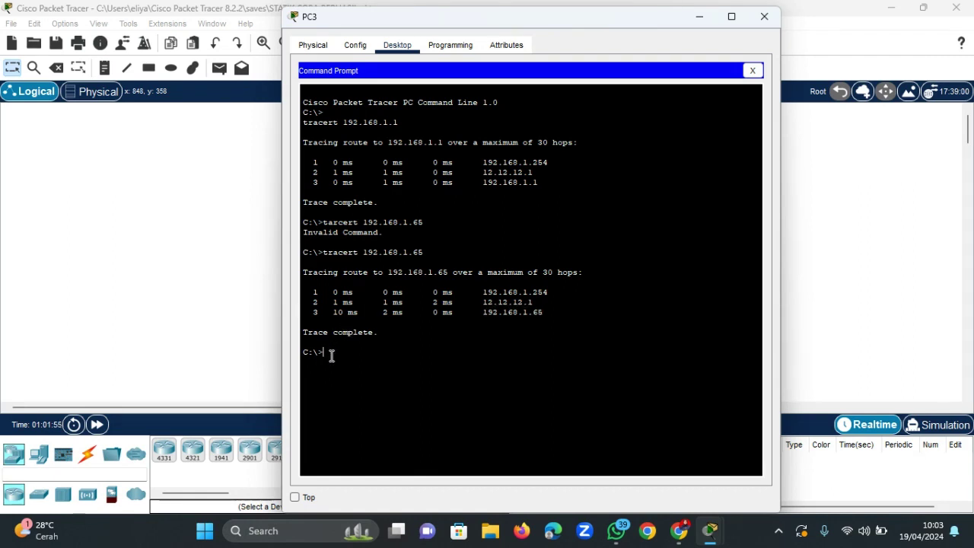
type("tracert 33.33.3")
type("3.3")
key("Return")
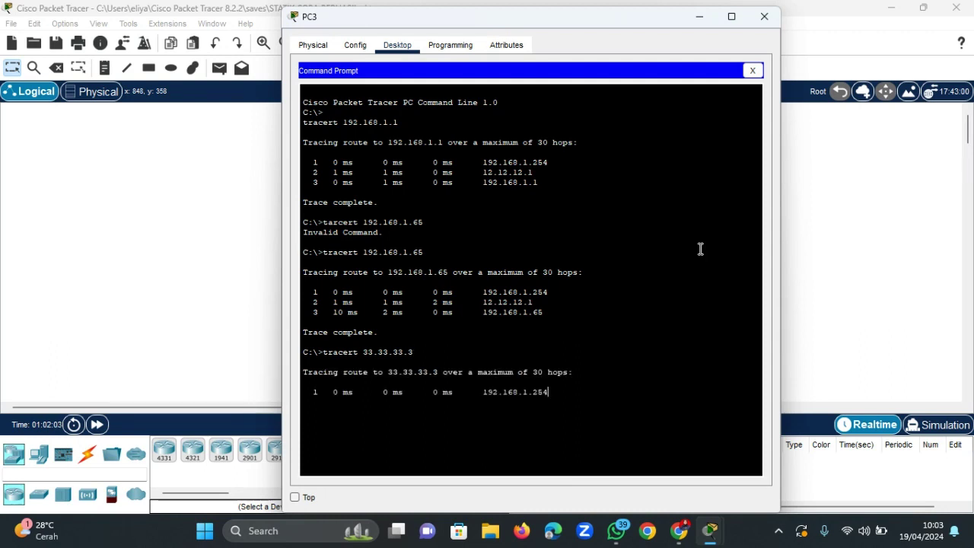
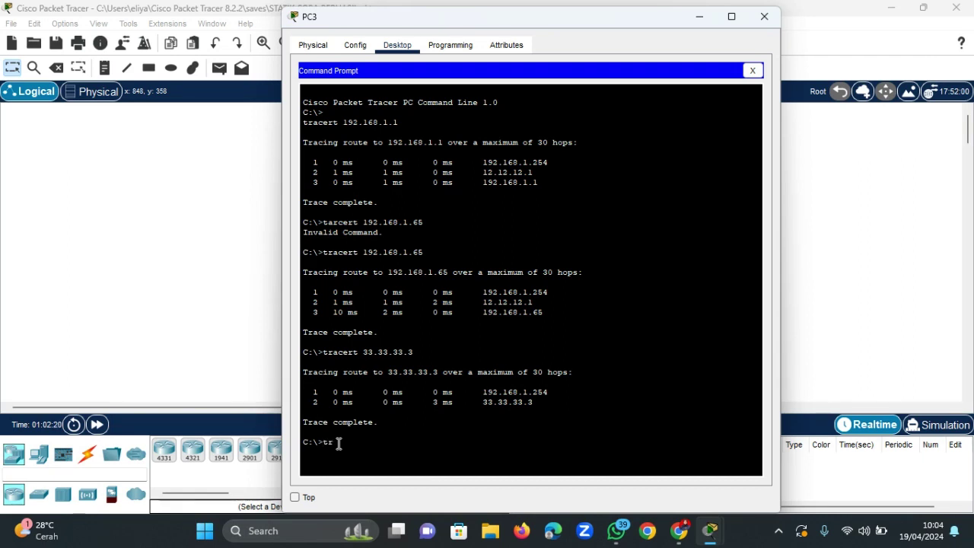
type("acert 43.4.43.1")
key("Return")
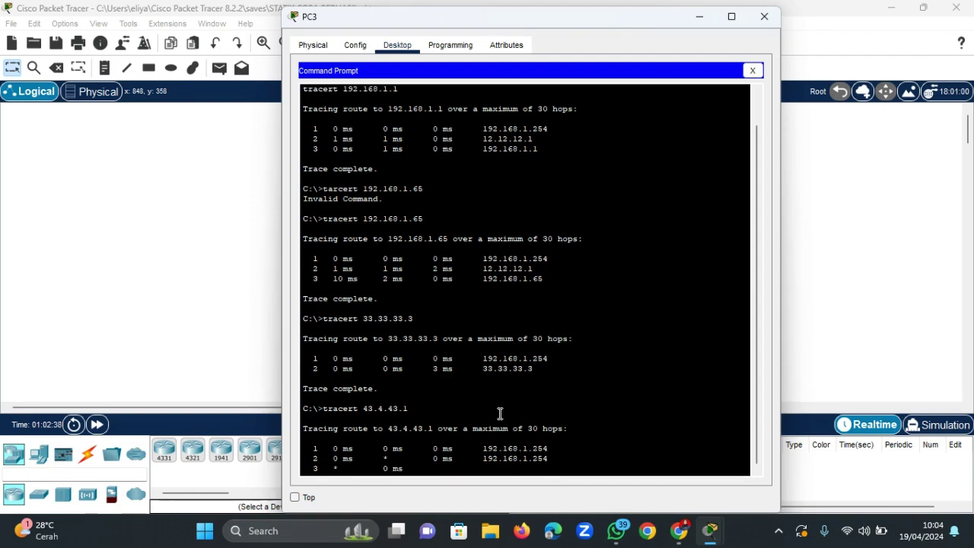
key("ctrl+c")
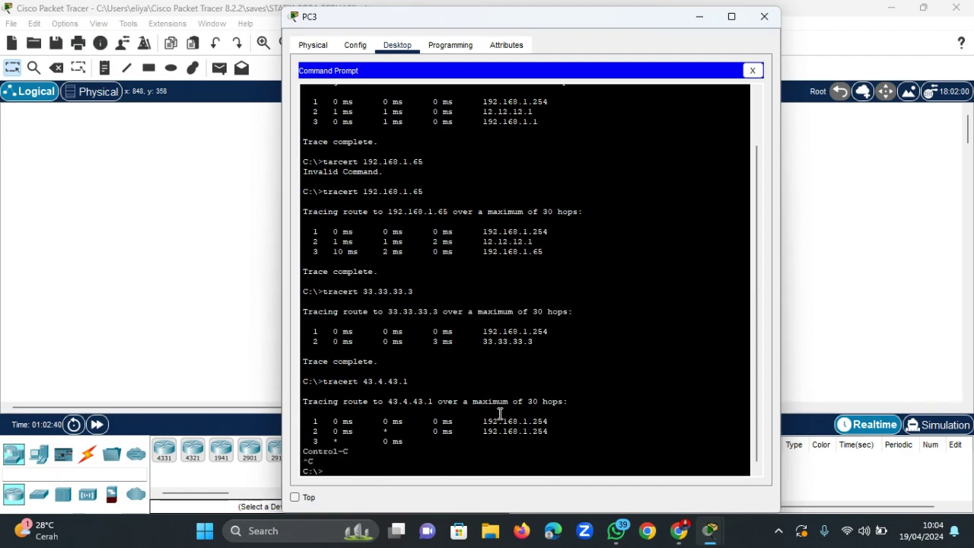
Run tracert 43.43.43.1 from PC3, highlight the final hop and close the PC3 window.
type("tracert 43.43.43.1")
key("Return")
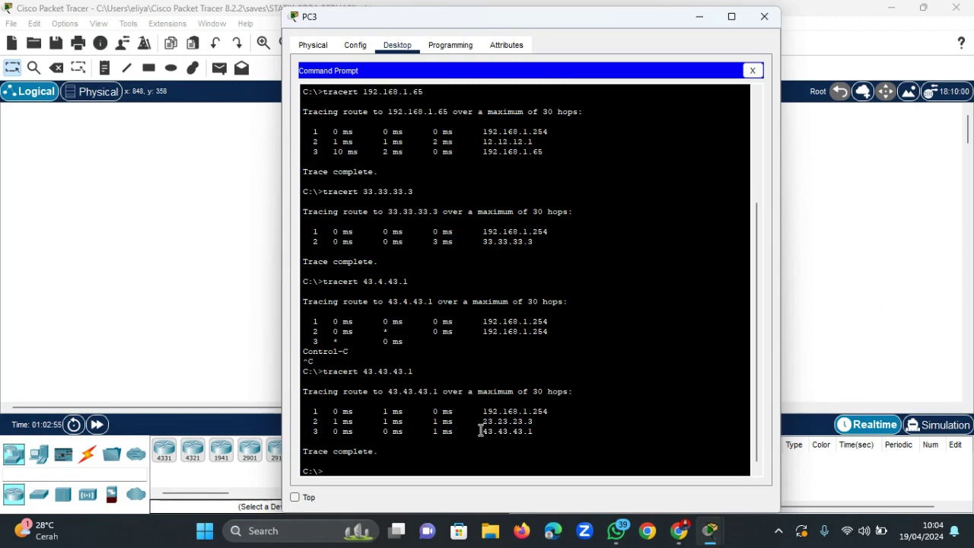
left_click_drag(479, 430, 533, 431)
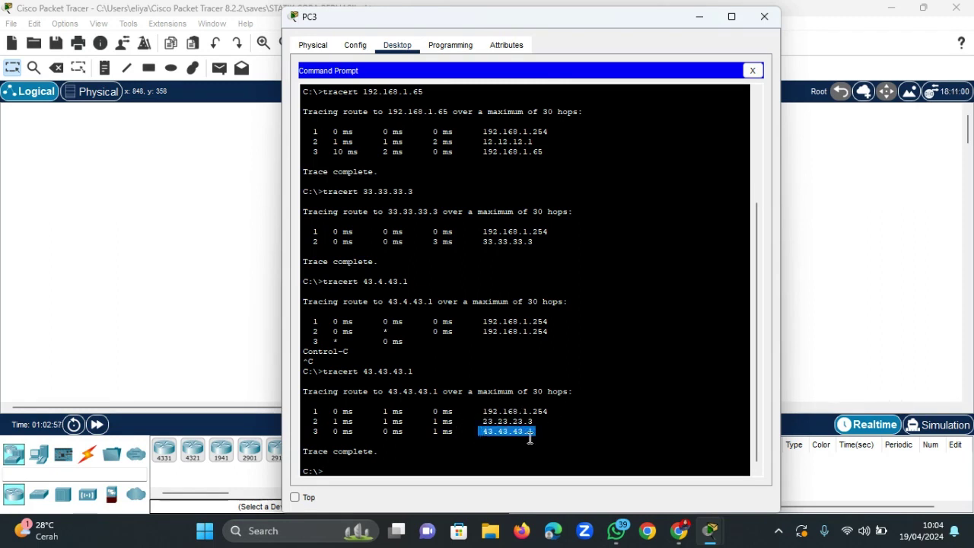
left_click(360, 468)
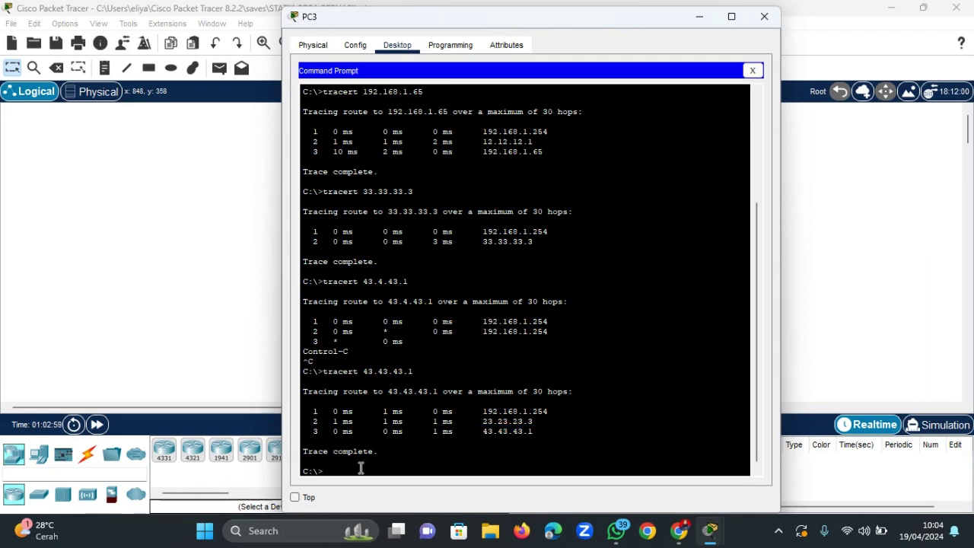
left_click(764, 19)
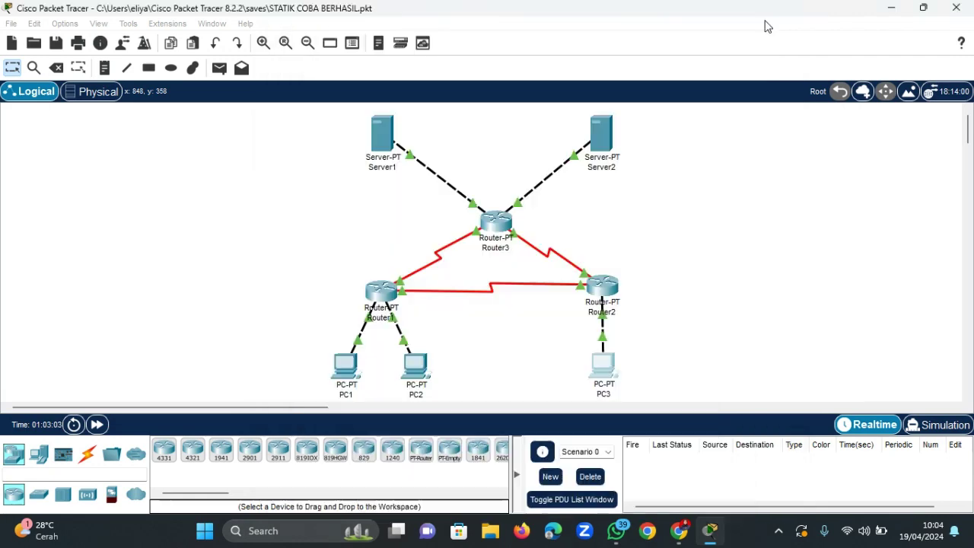
Open Server1's command prompt and run tracert 43.43.43.1.
left_click(379, 141)
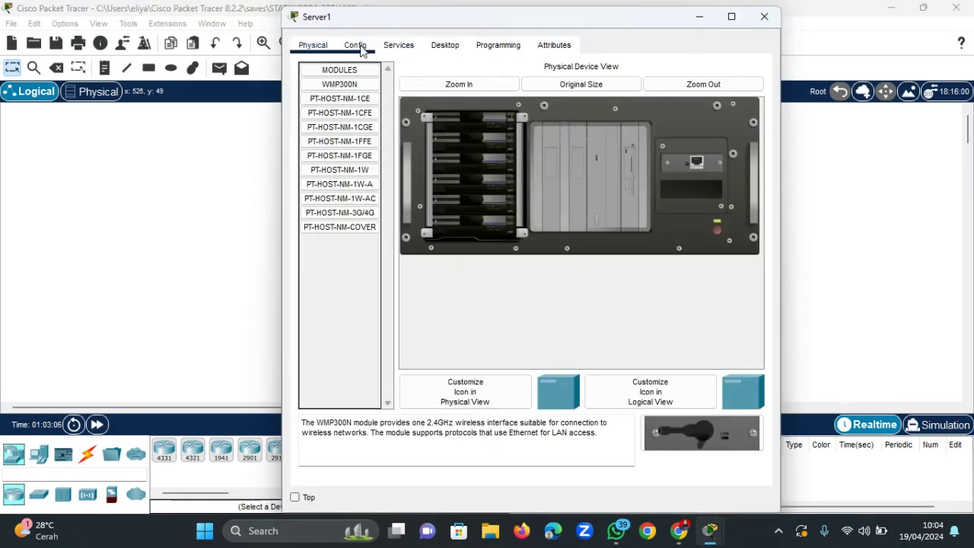
left_click(355, 45)
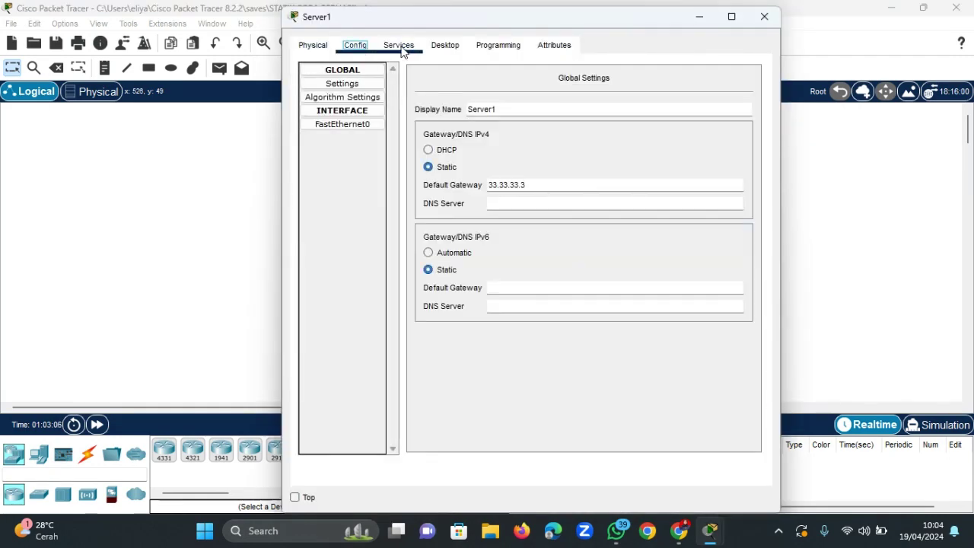
left_click(463, 48)
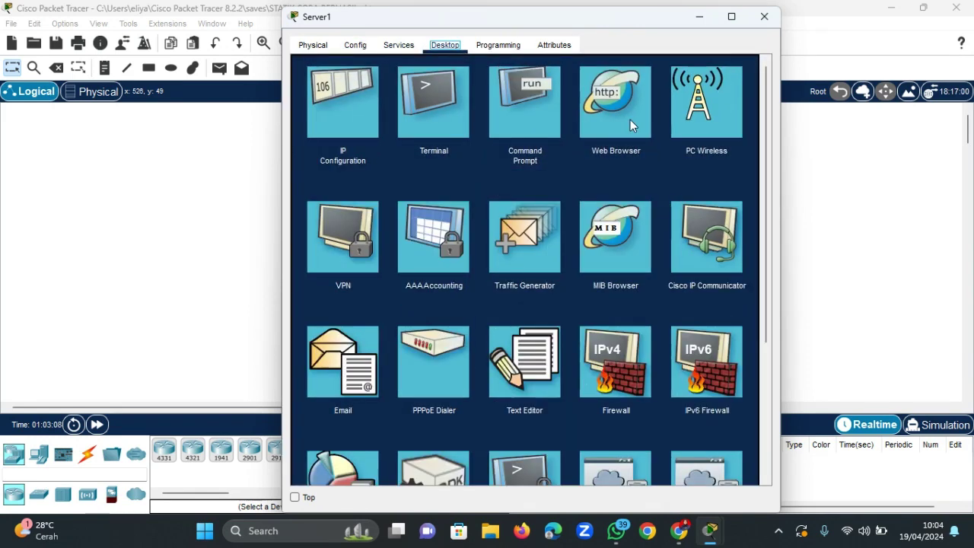
left_click(539, 112)
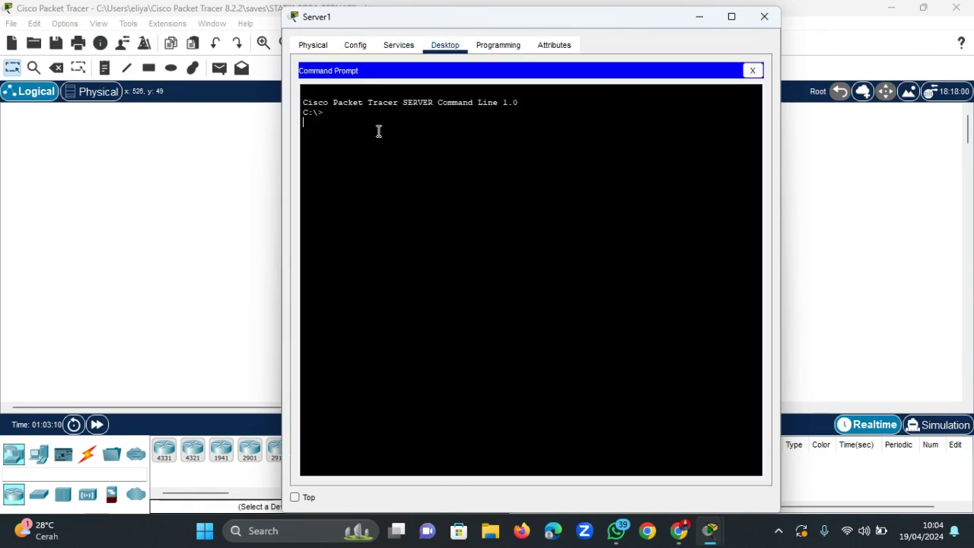
type("tracert")
type("43,43,43,1")
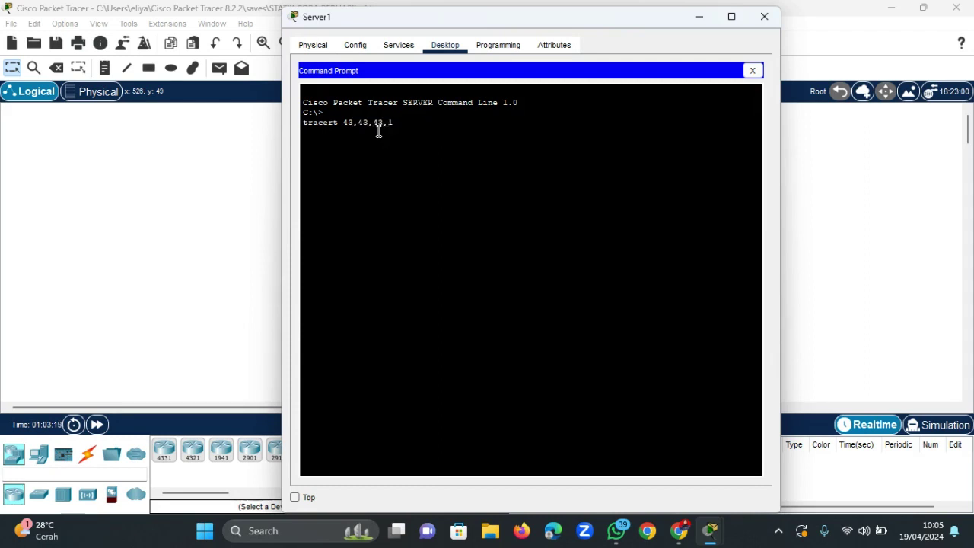
key("BackSpace")
key("BackSpace")
key("BackSpace")
key("BackSpace")
key("BackSpace")
key("BackSpace")
key("BackSpace")
key("BackSpace")
type(".43.43.1")
key("Return")
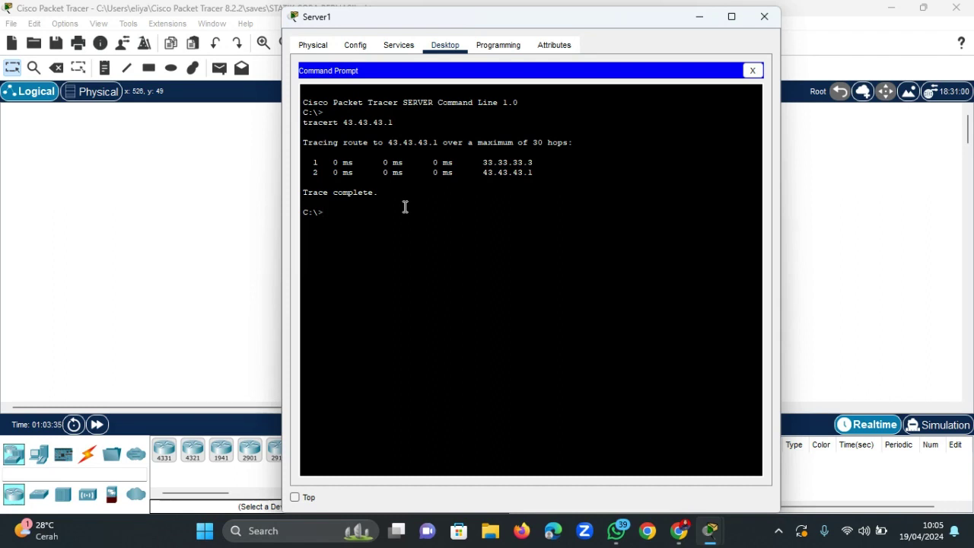
Trace the route from Server1 to 192.168.1.1 with tracert and highlight the final hop.
type("tracert 192.16")
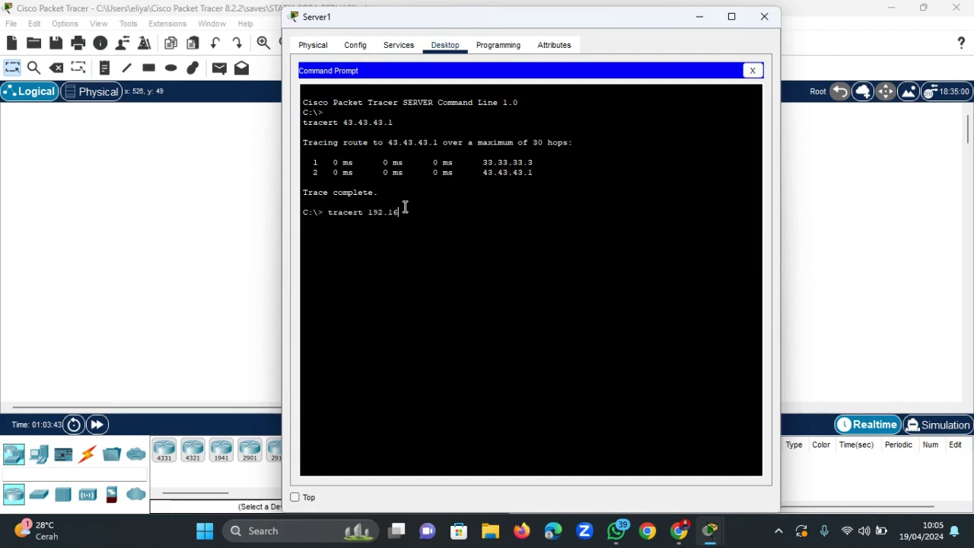
type("8.1.1")
key("Return")
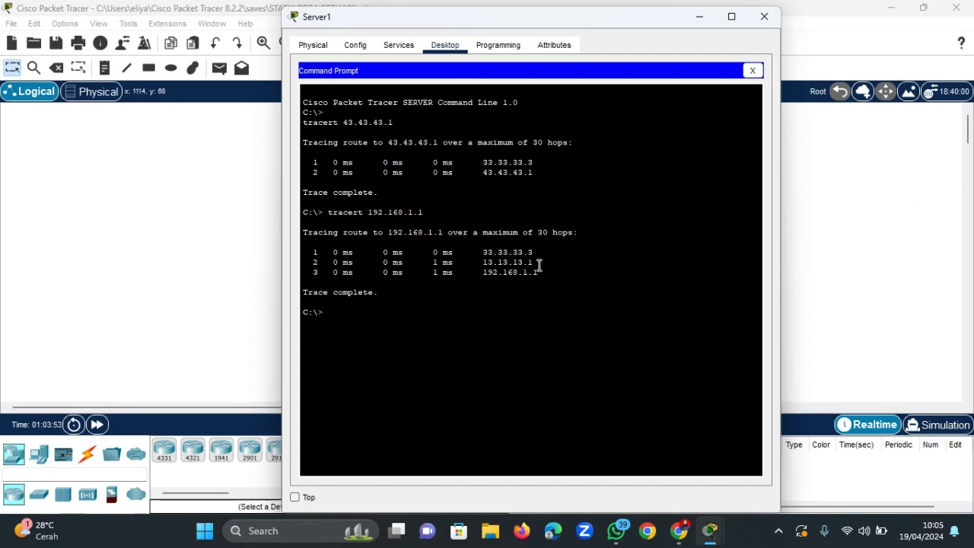
left_click_drag(546, 274, 467, 272)
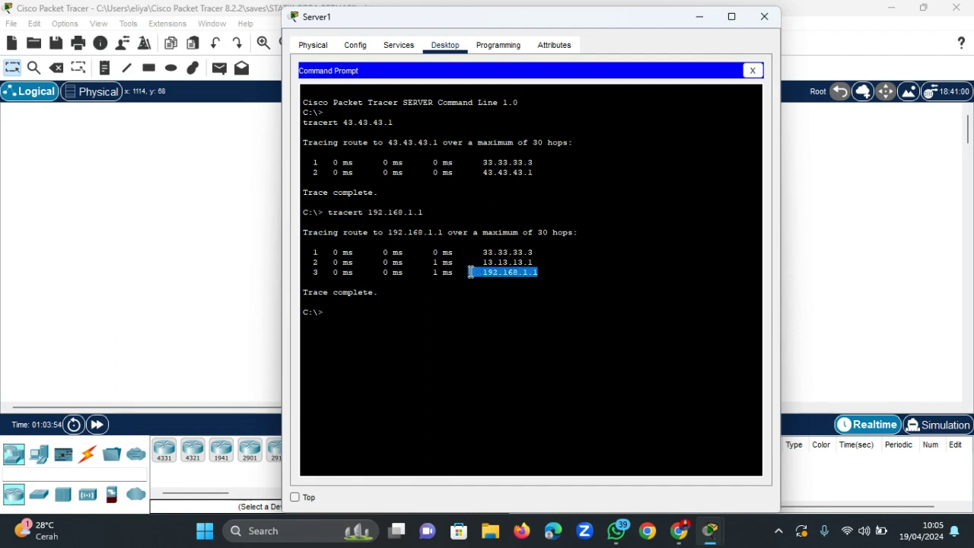
Run tracert 192.168.1.65 from Server1 and highlight the last two hops of the route.
left_click(345, 312)
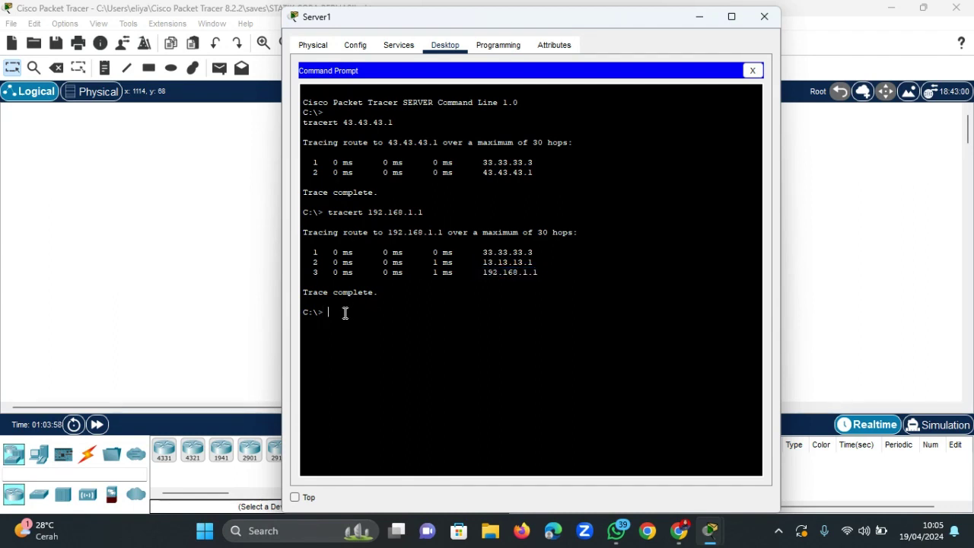
type("tracert 1")
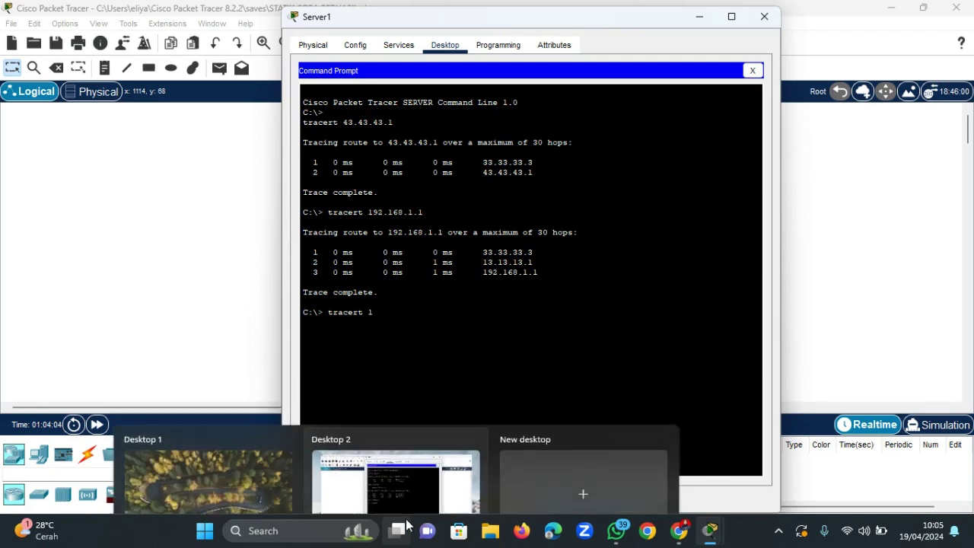
type("92.168")
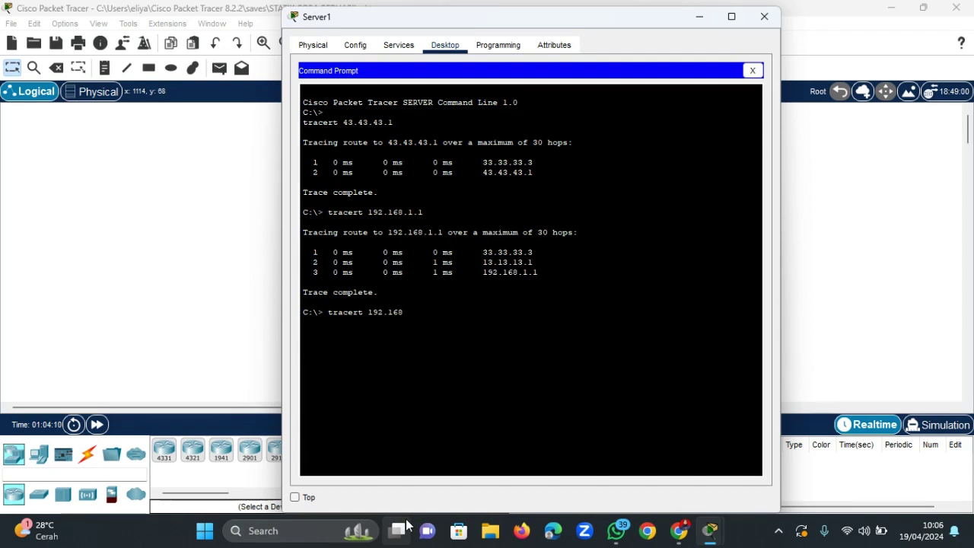
type(".1.65")
key("Return")
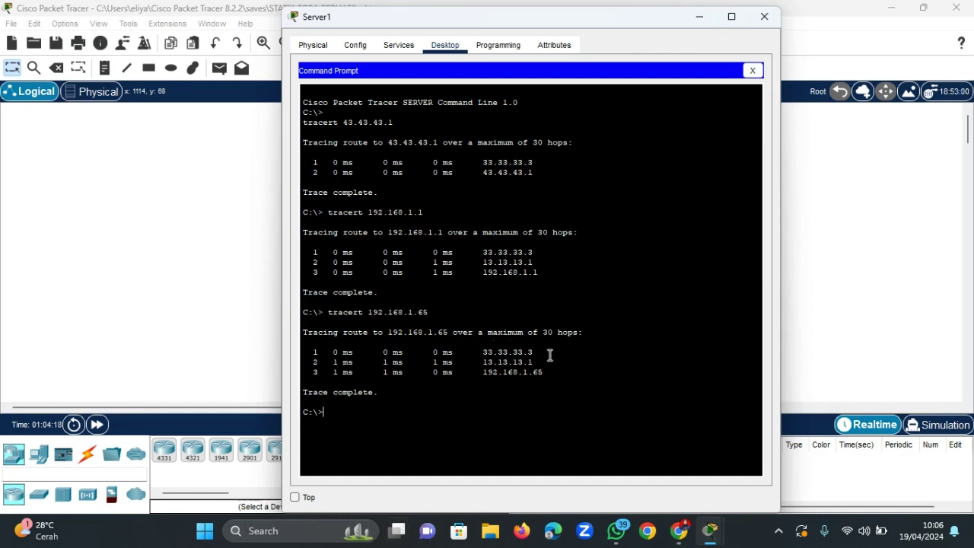
left_click_drag(534, 362, 488, 363)
left_click_drag(554, 379, 490, 380)
Run tracert 192.168.1.129 from Server1, highlight the final hop and close the Server1 window.
left_click(336, 413)
type("tracert")
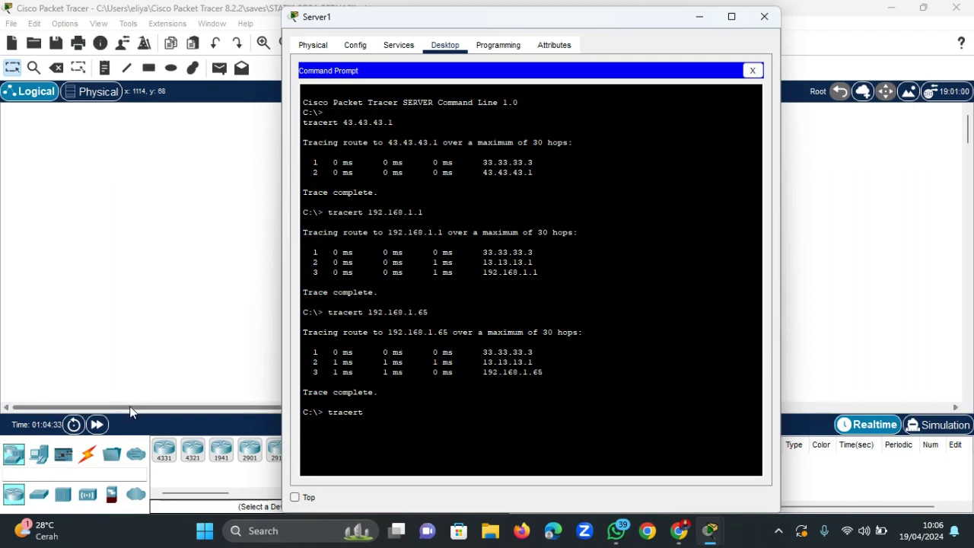
type("192.168.1.129")
key("Return")
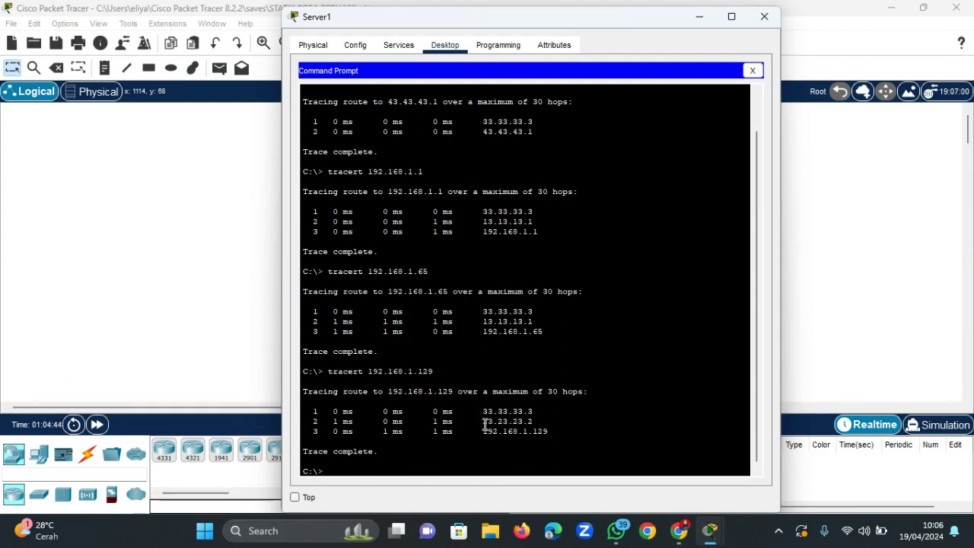
left_click_drag(482, 431, 562, 433)
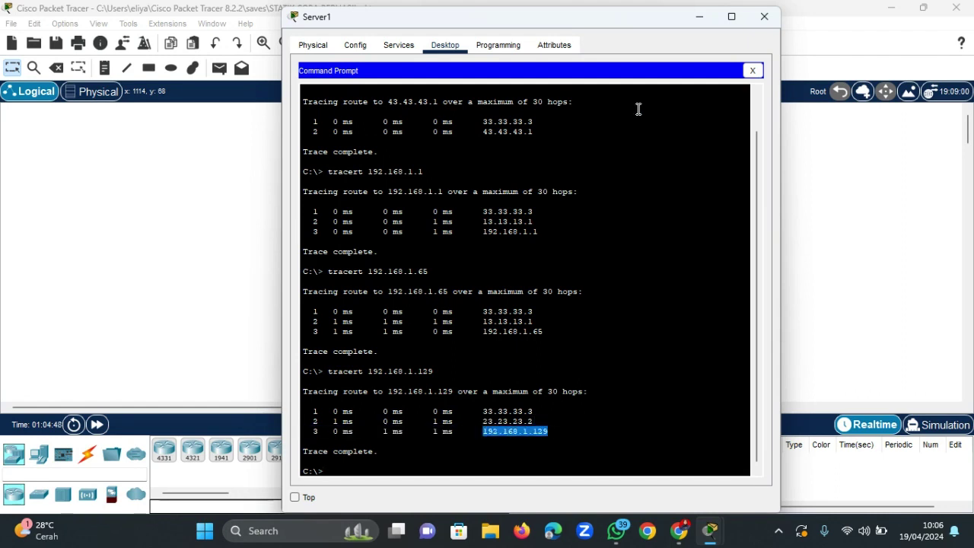
key("ctrl+c")
left_click(764, 17)
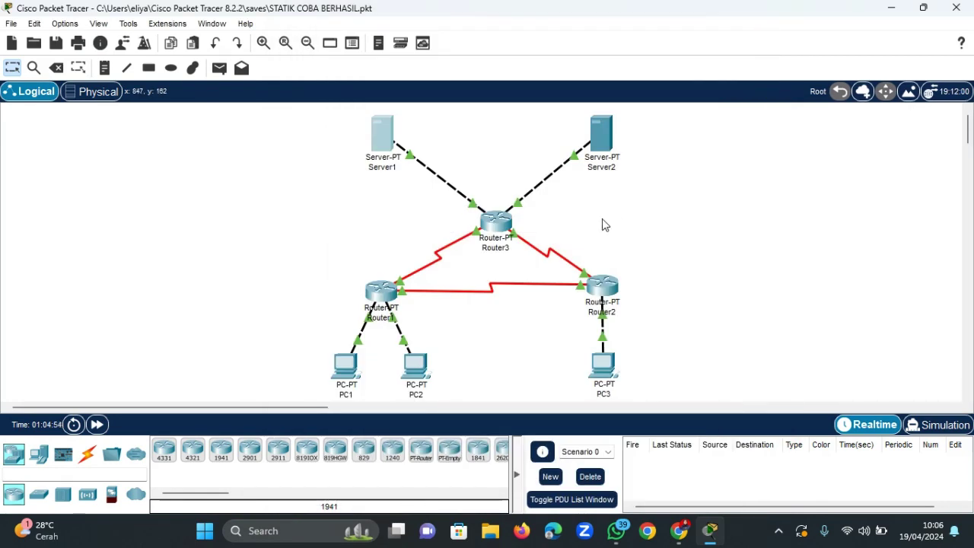
Turn off Router3's Serial2/0 port, close the router window and switch the network to Simulation mode.
left_click(496, 226)
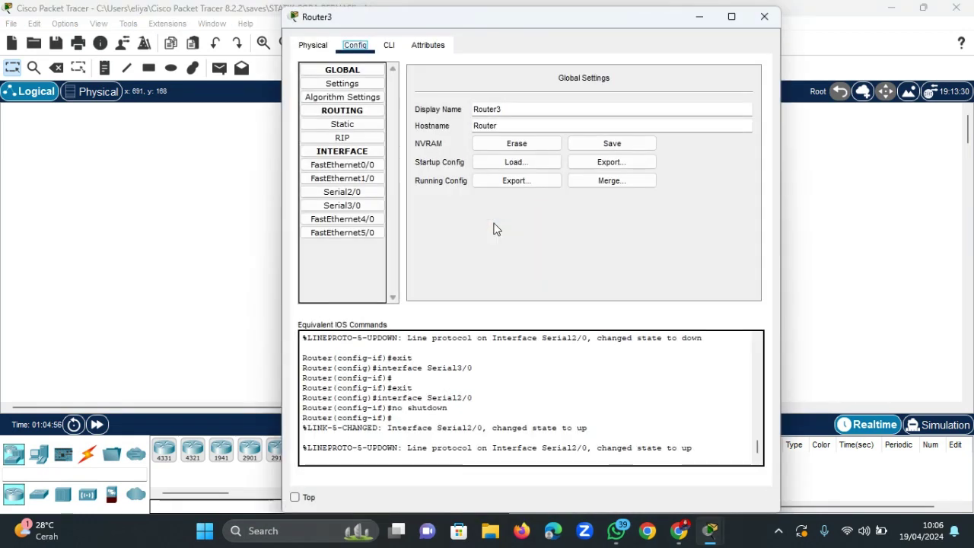
left_click(352, 196)
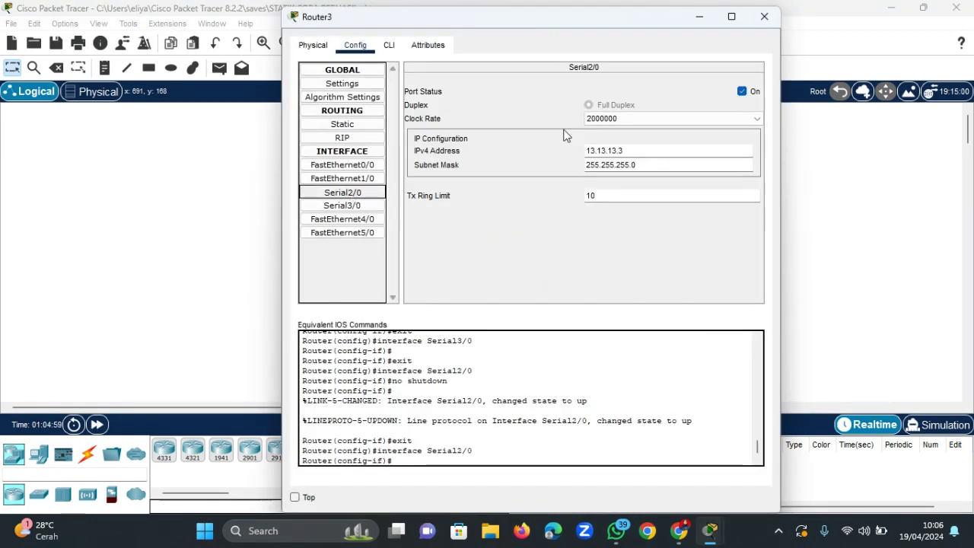
left_click(743, 91)
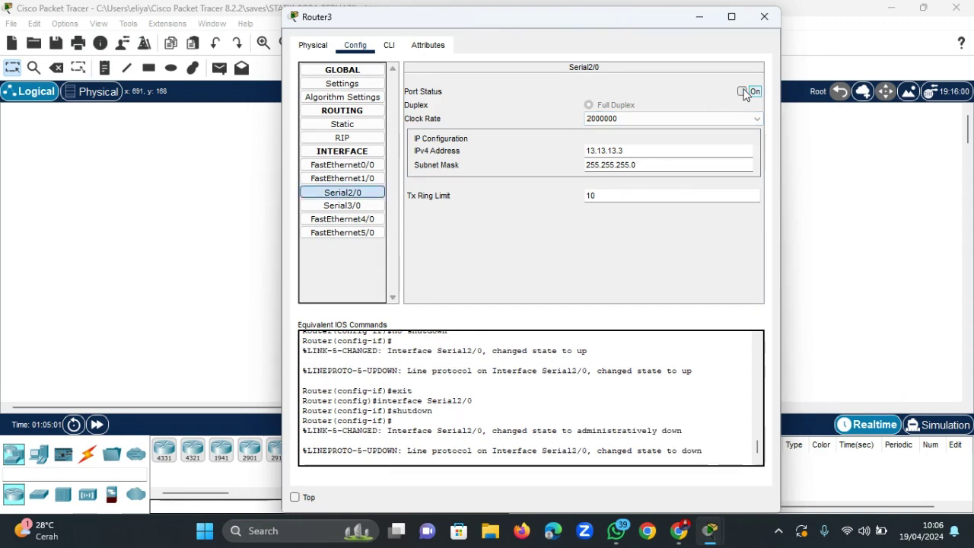
left_click(767, 18)
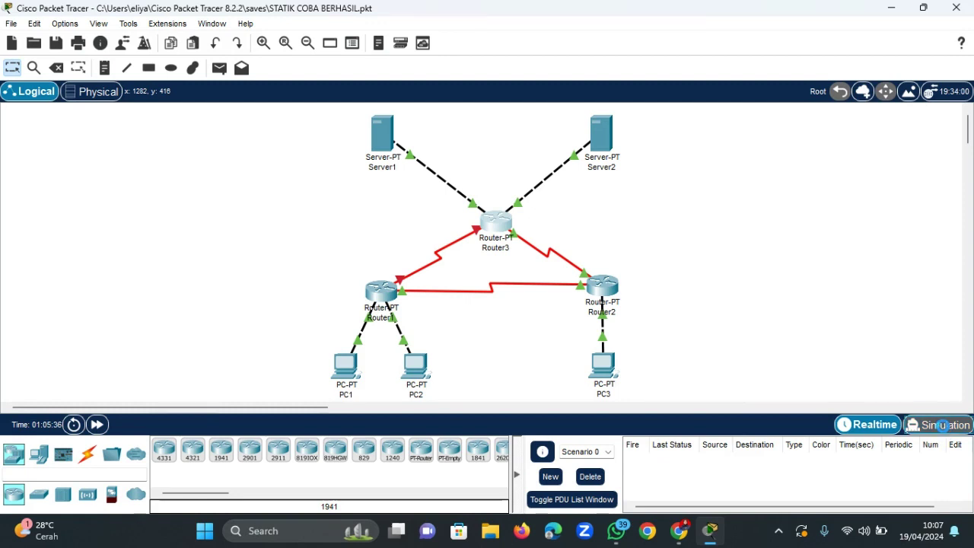
left_click(943, 426)
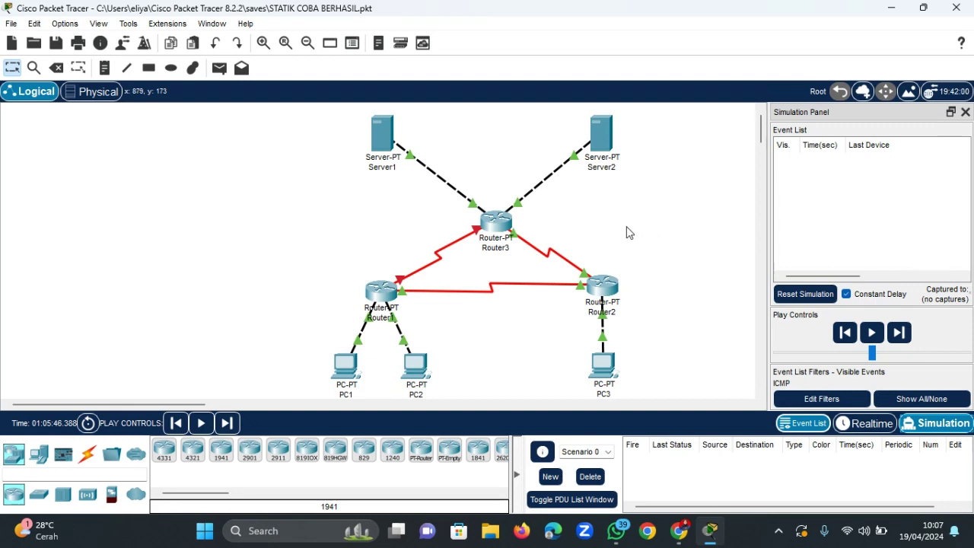
Send a simple PDU from PC1 to PC2, stepping through its round trip in the simulation, and delete the scenario.
left_click(219, 68)
left_click(219, 68)
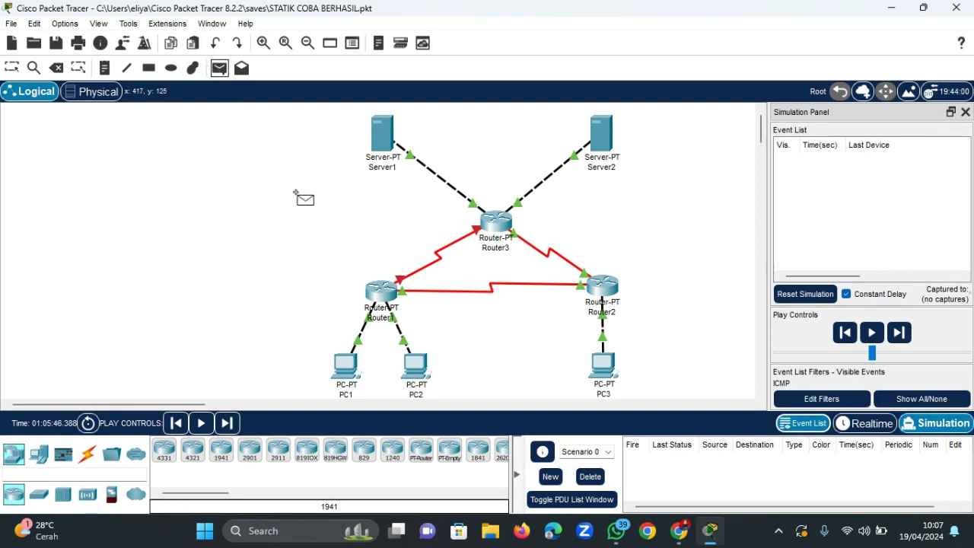
left_click(345, 368)
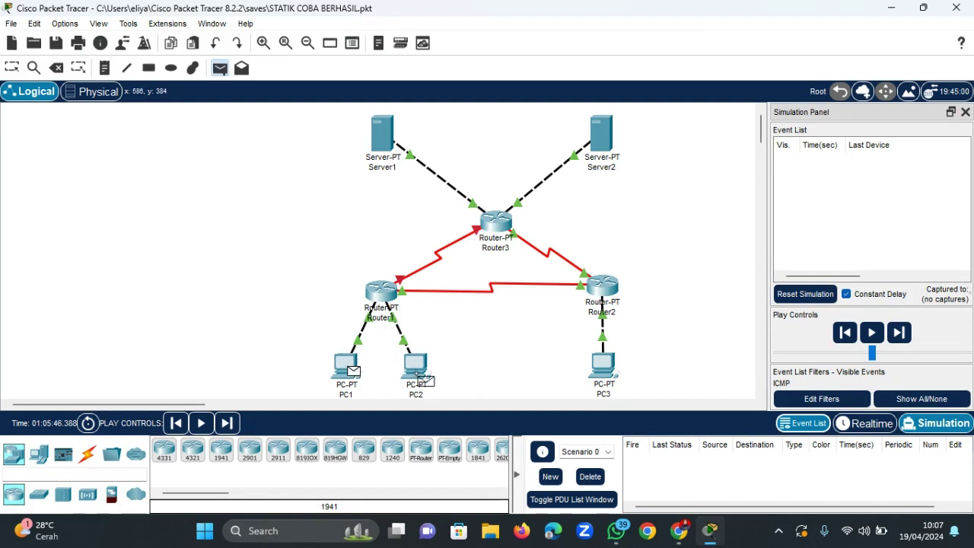
left_click(415, 368)
left_click(901, 334)
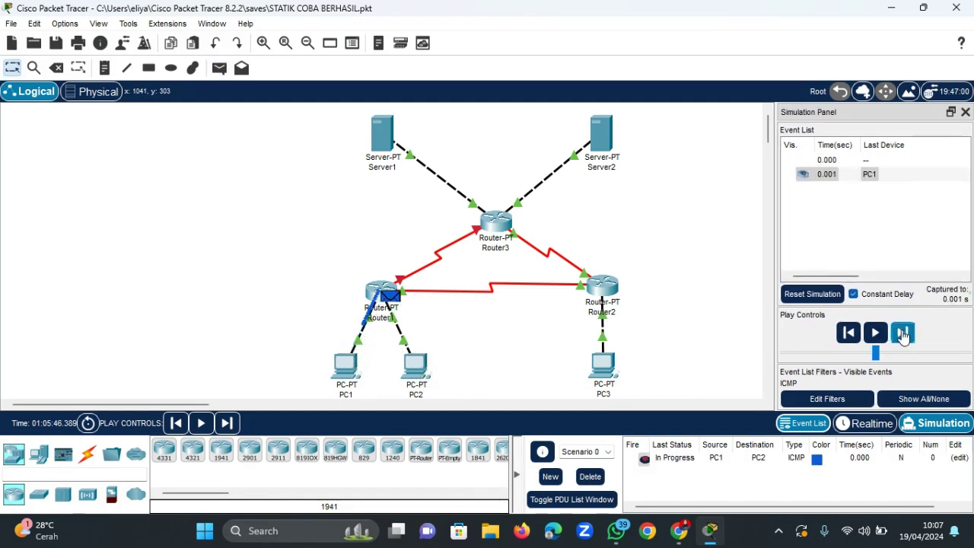
left_click(903, 335)
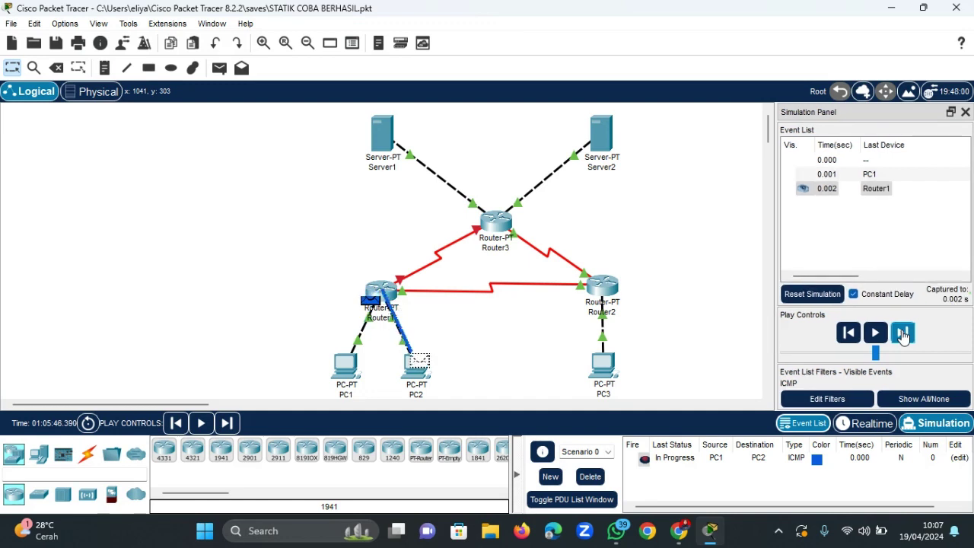
left_click(902, 335)
left_click(903, 335)
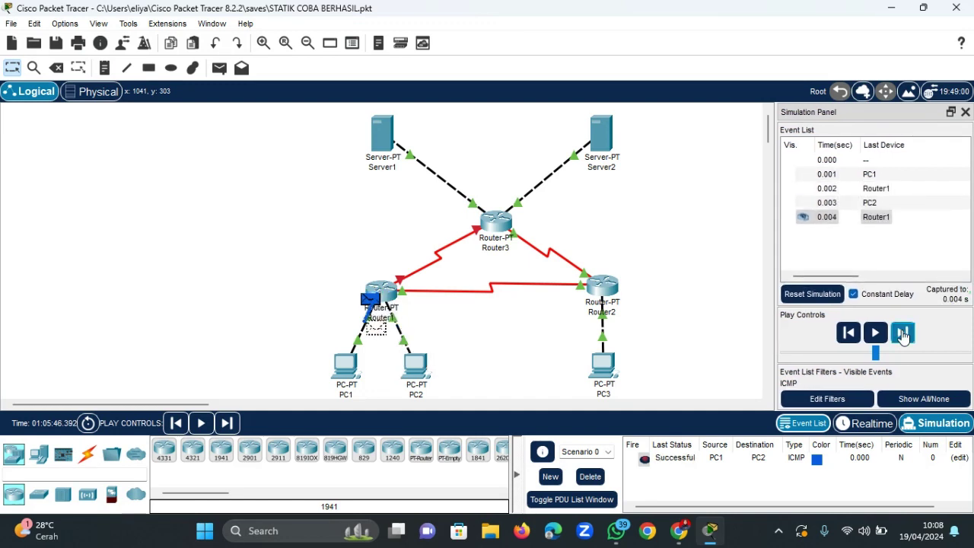
left_click(591, 478)
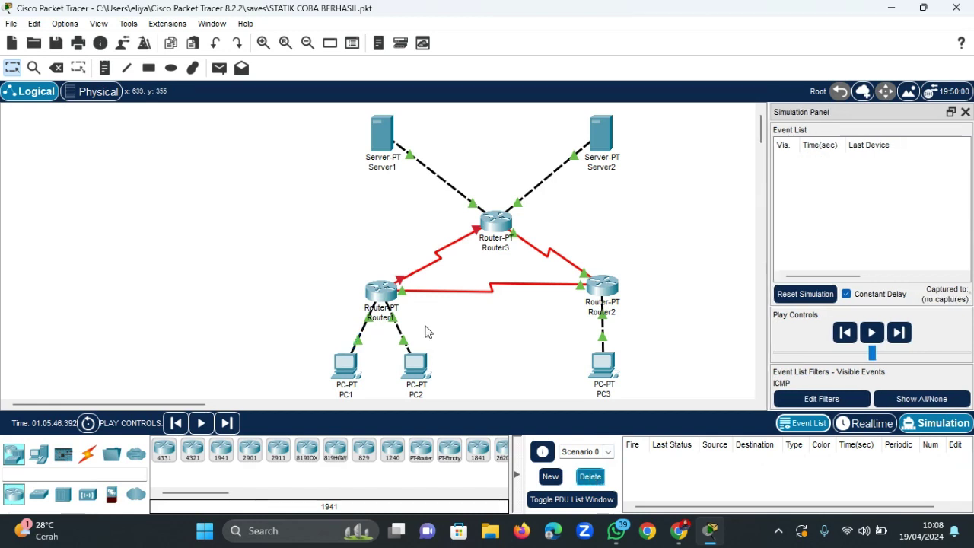
Send a simple PDU from PC1 to PC3, stepping through its path out and back, and delete the scenario.
left_click(219, 68)
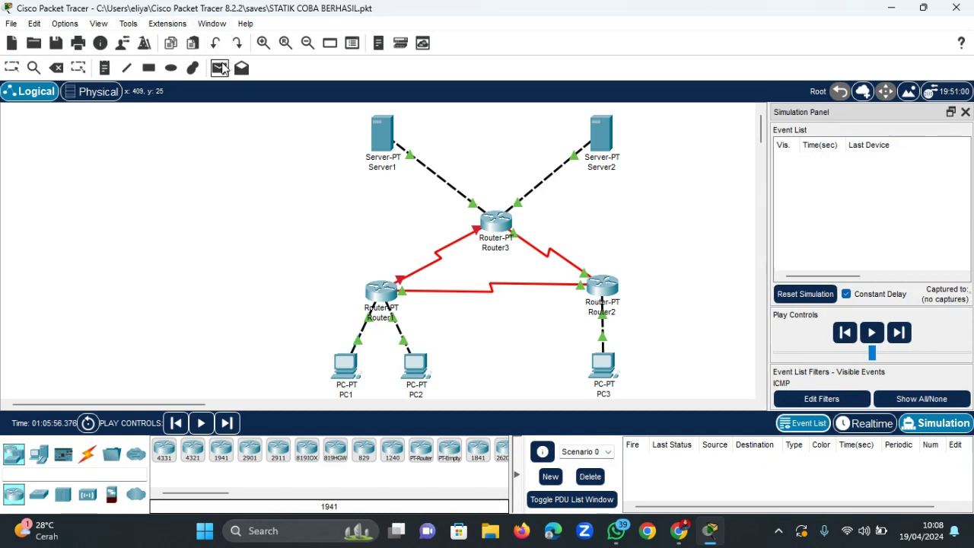
left_click(348, 366)
left_click(618, 373)
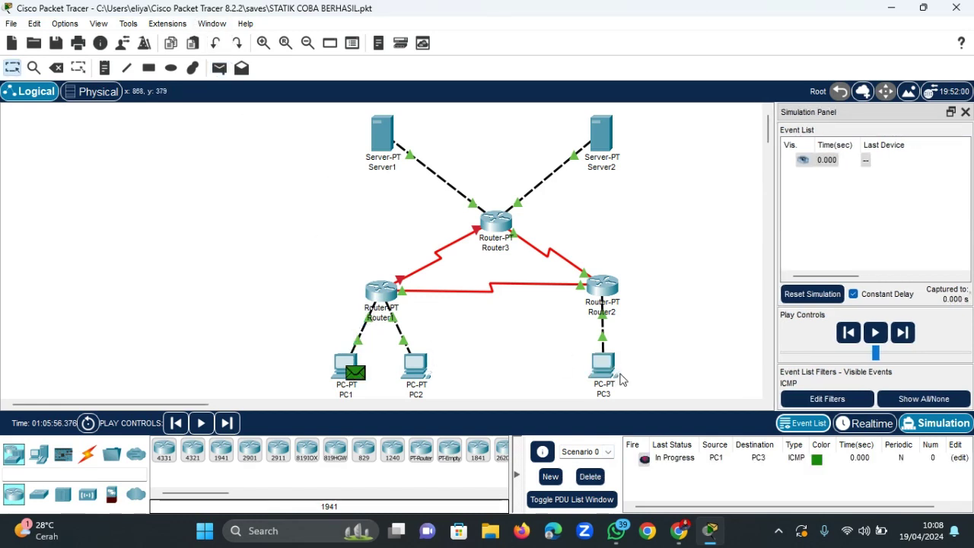
left_click(902, 335)
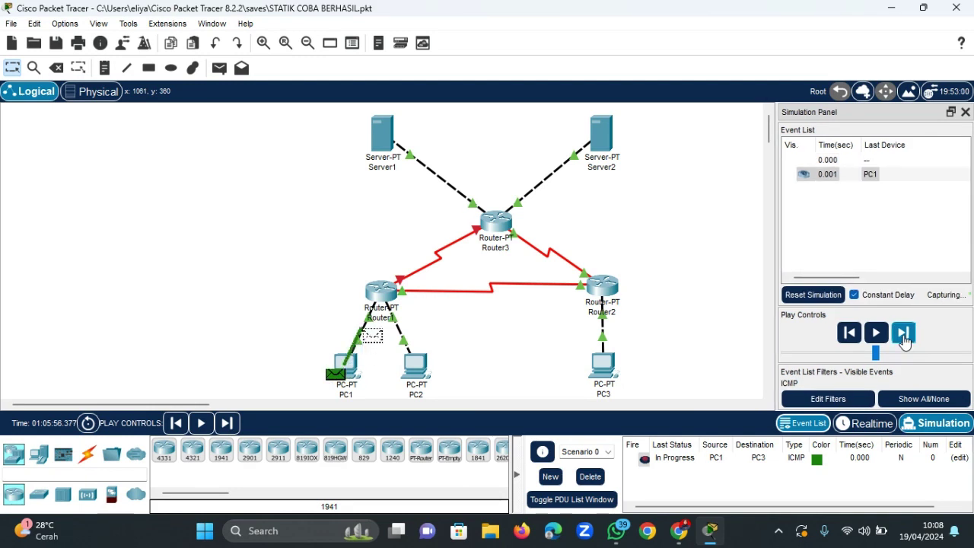
left_click(903, 335)
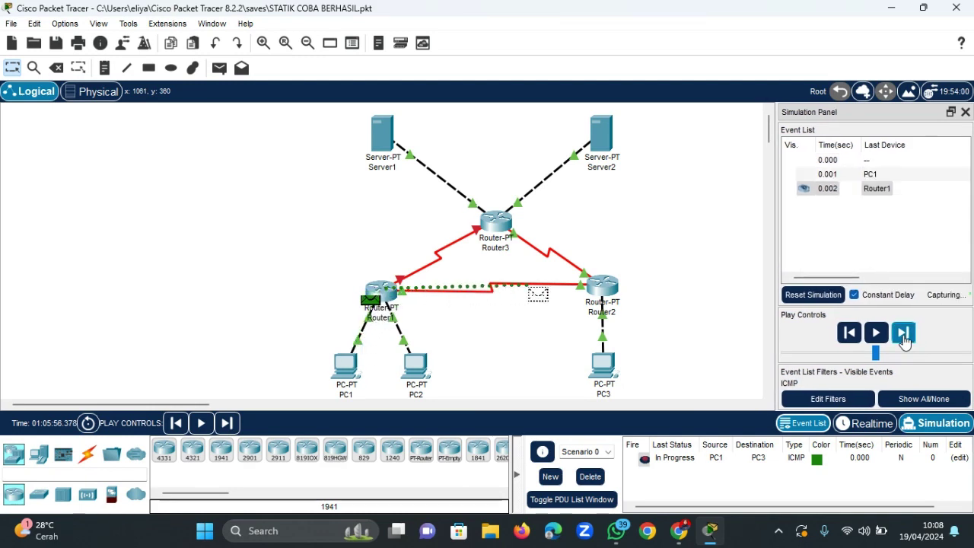
left_click(903, 335)
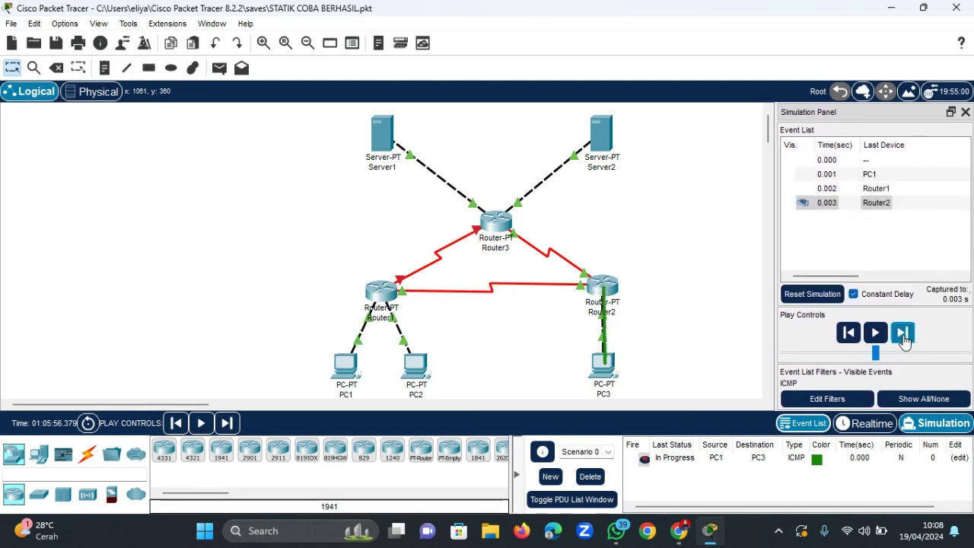
left_click(902, 335)
left_click(903, 335)
left_click(903, 335)
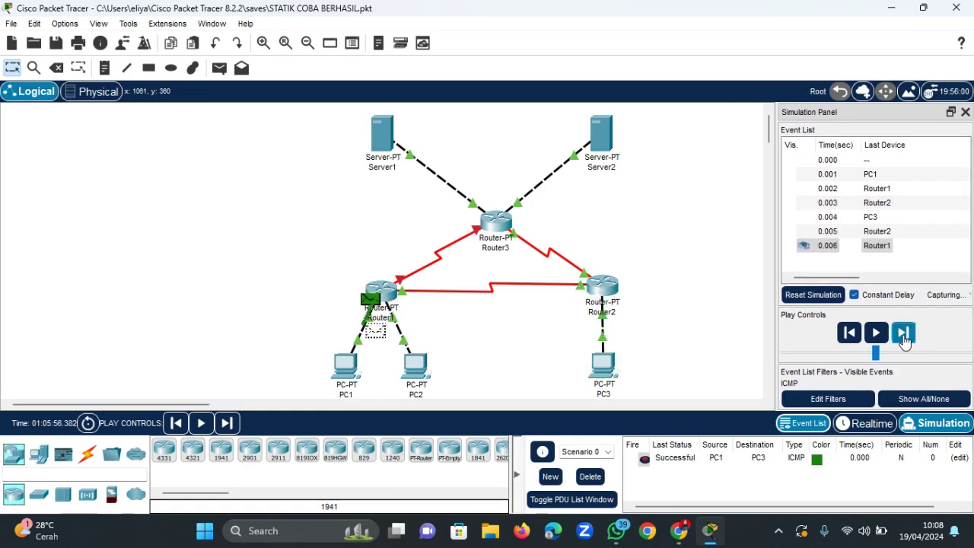
left_click(588, 477)
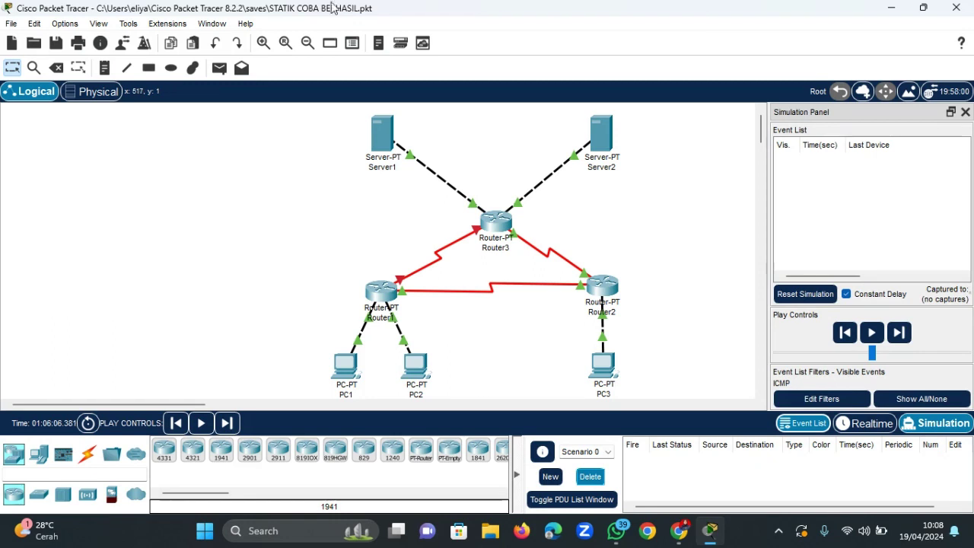
Send a simple PDU from PC1 to Server1, stepping hop by hop through its round trip, and delete the scenario.
left_click(220, 69)
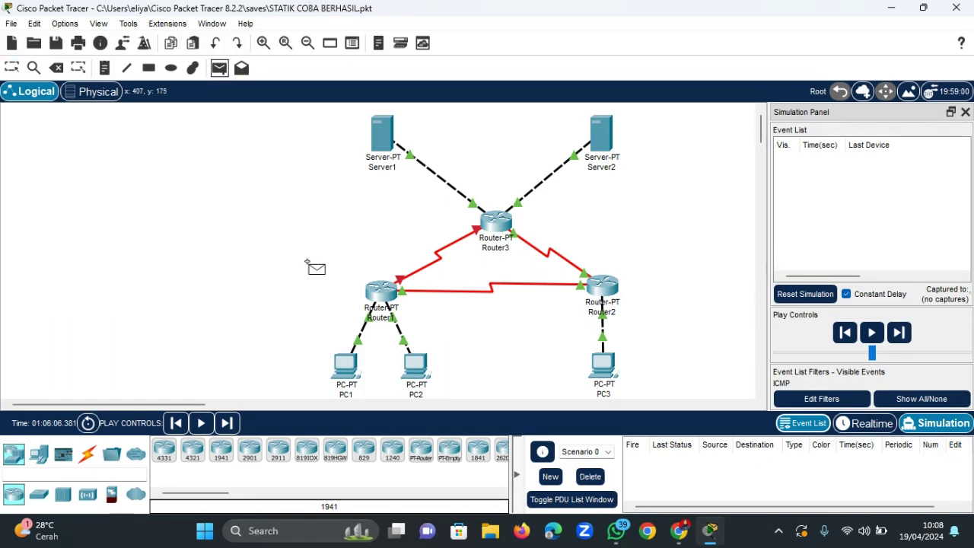
left_click(347, 364)
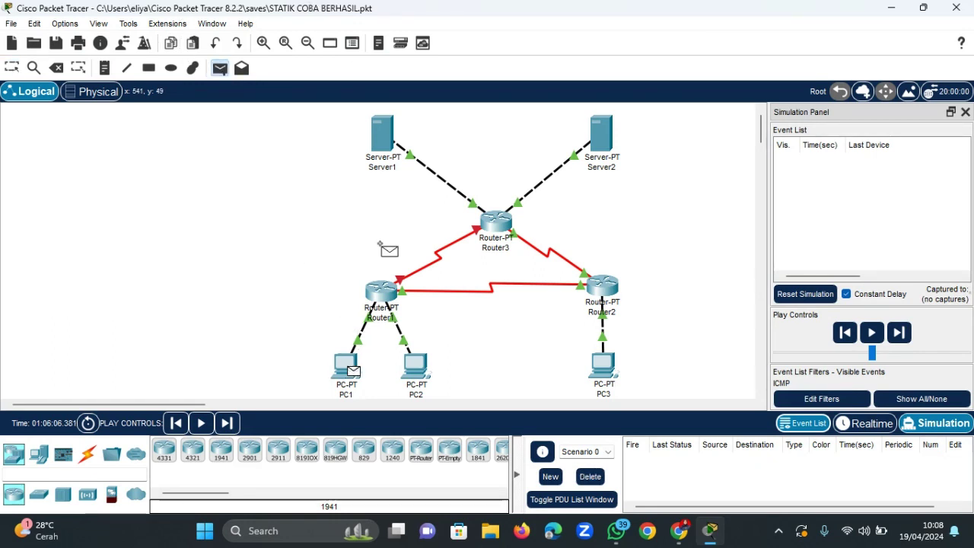
left_click(388, 144)
left_click(909, 340)
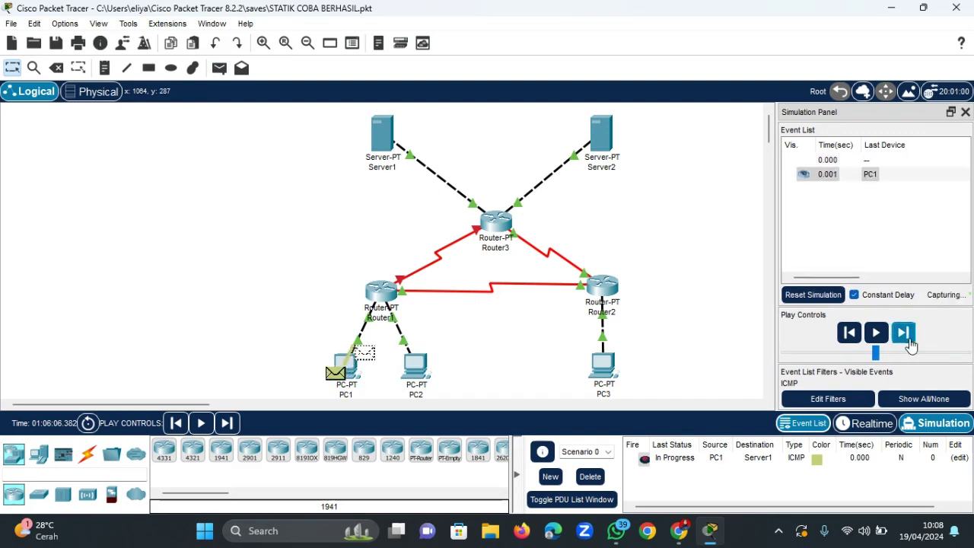
left_click(909, 340)
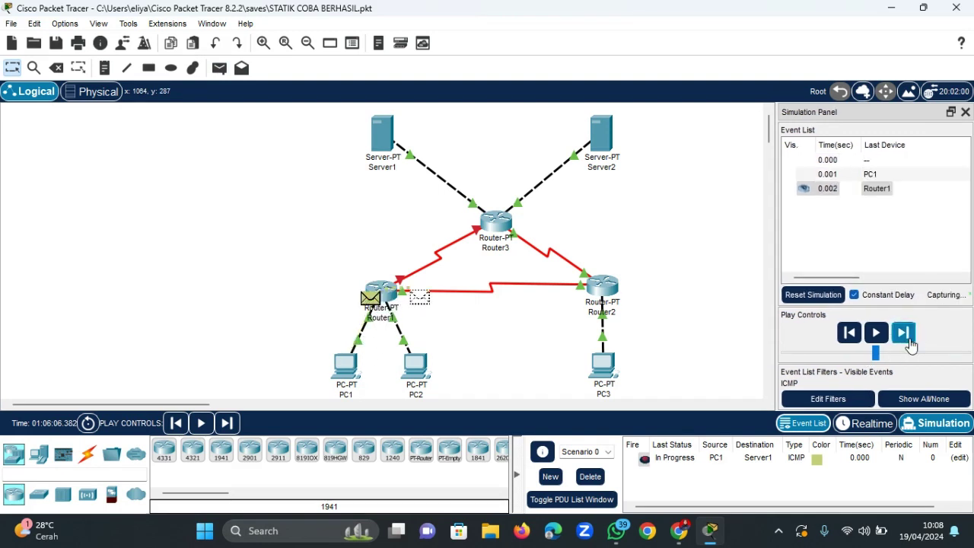
left_click(909, 339)
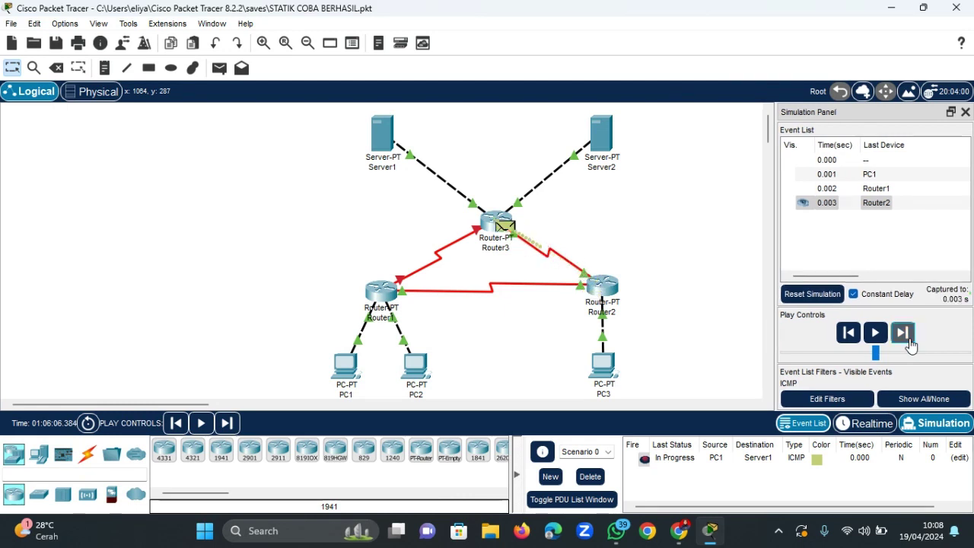
left_click(910, 340)
left_click(903, 333)
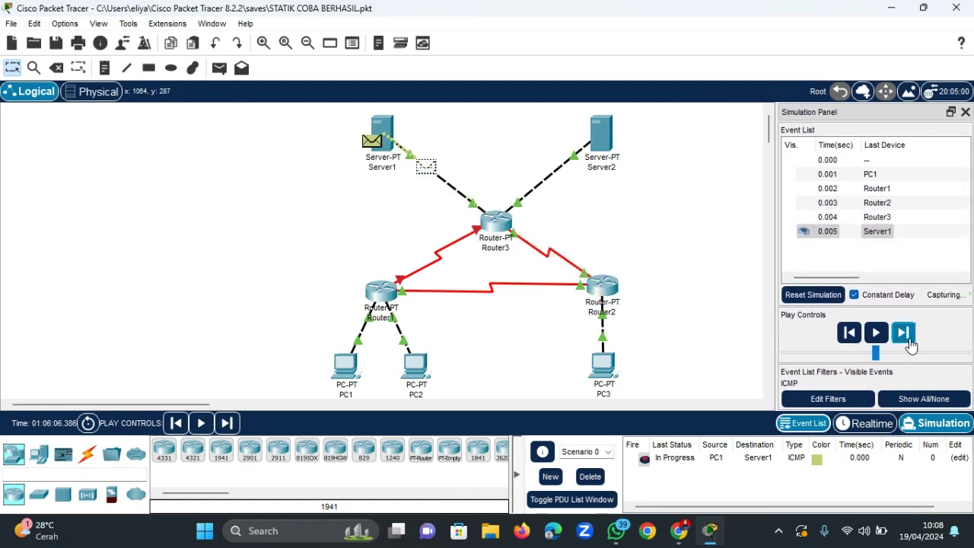
left_click(903, 334)
left_click(903, 333)
left_click(903, 333)
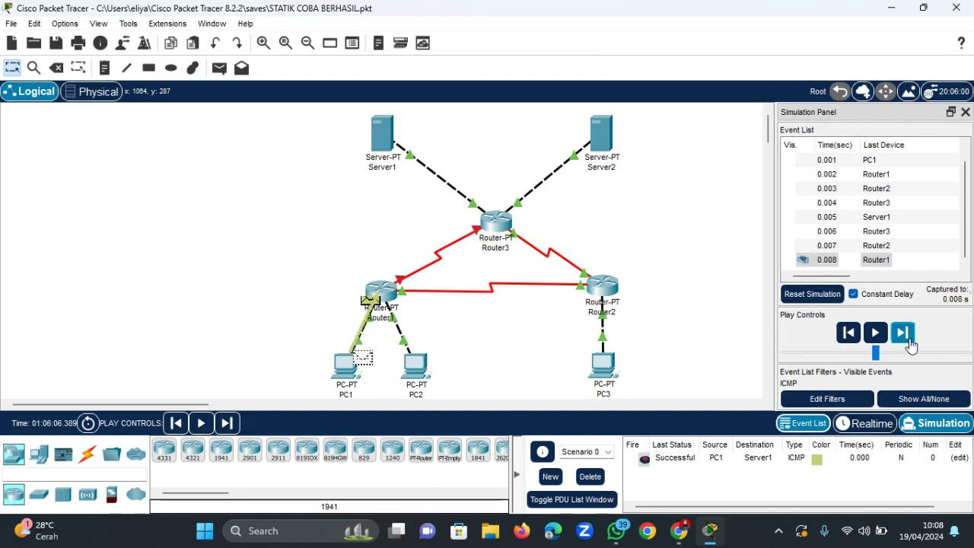
left_click(590, 477)
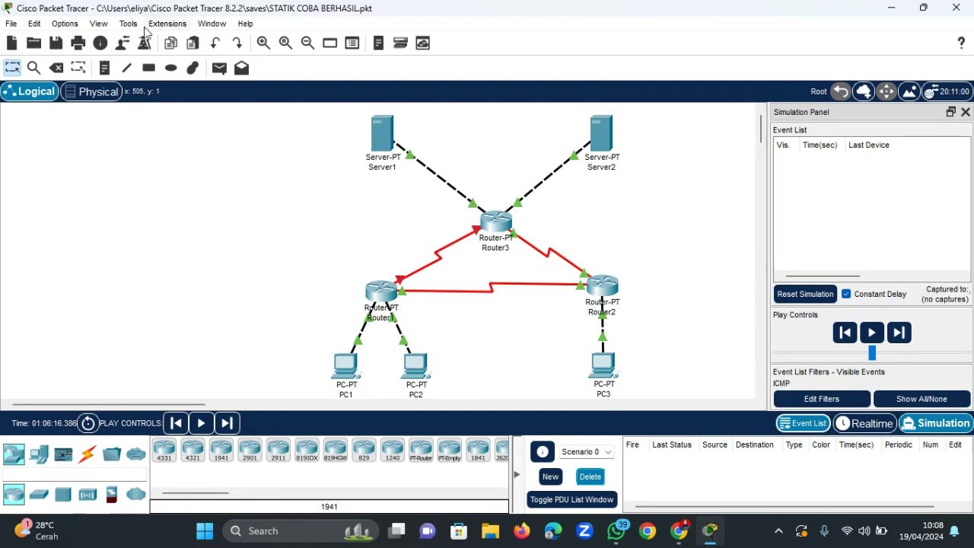
Send a simple PDU from PC1 to Server2, stepping hop by hop through its round trip, and delete the scenario.
left_click(220, 74)
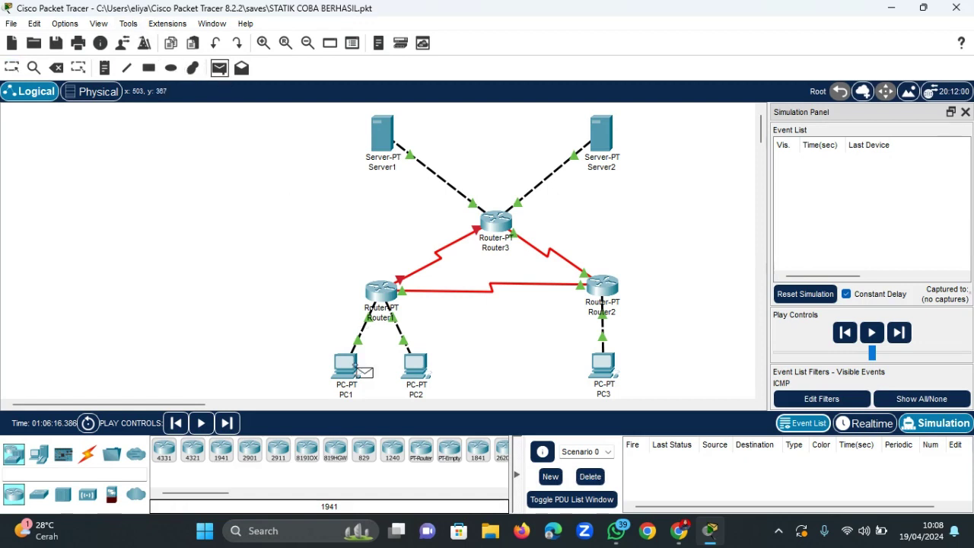
left_click(346, 367)
left_click(599, 150)
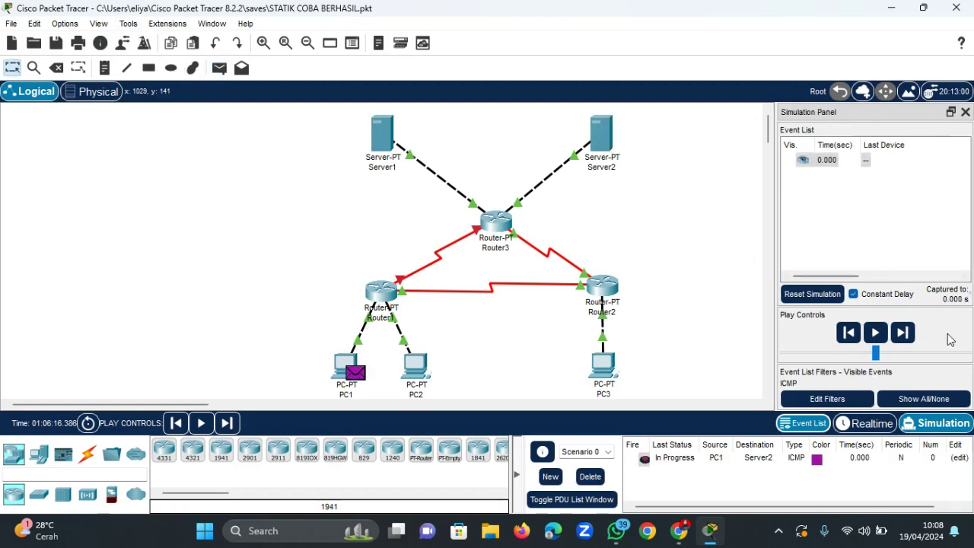
left_click(904, 333)
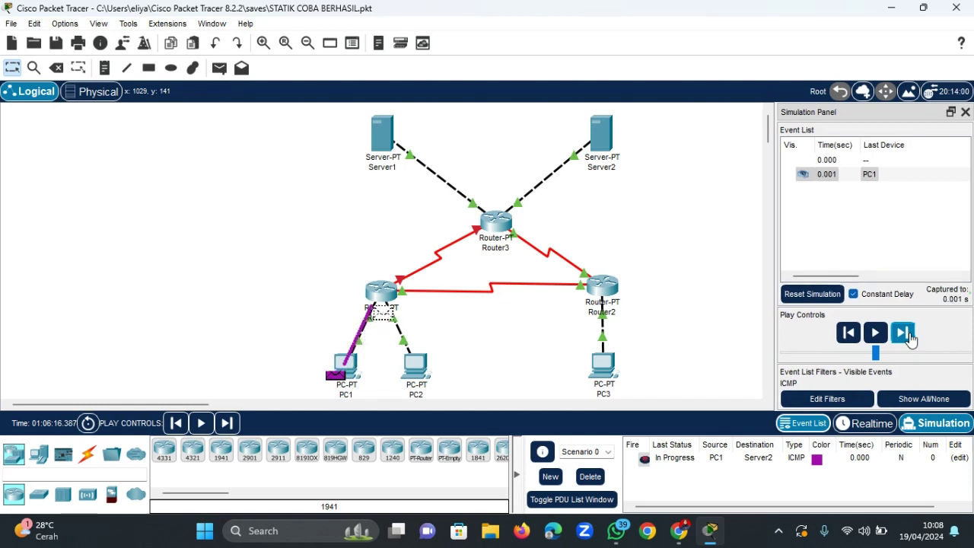
left_click(904, 332)
left_click(904, 333)
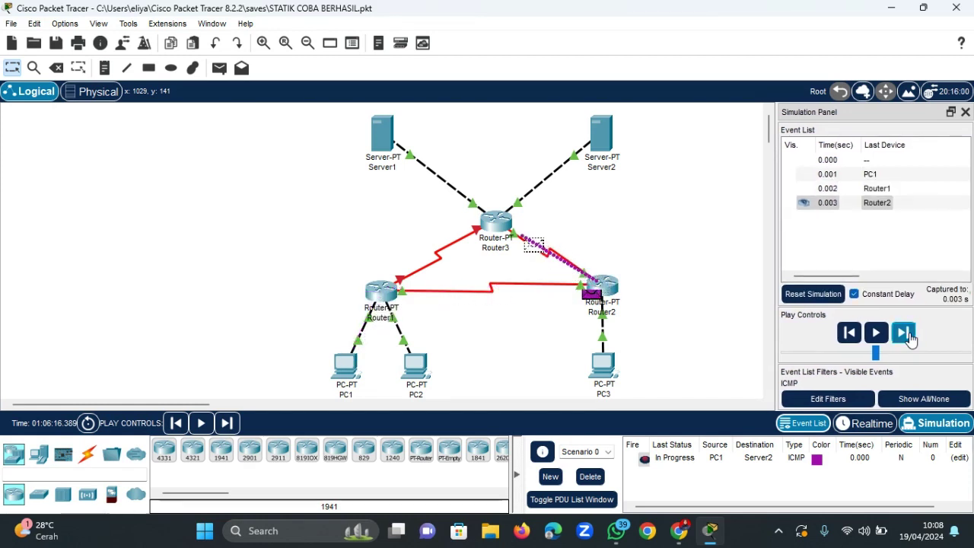
left_click(904, 333)
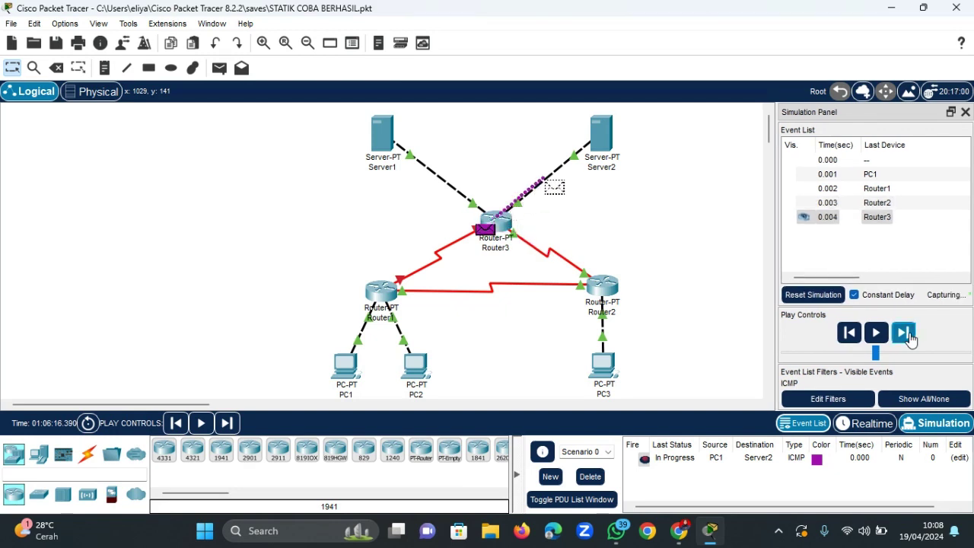
left_click(904, 332)
left_click(904, 333)
left_click(903, 333)
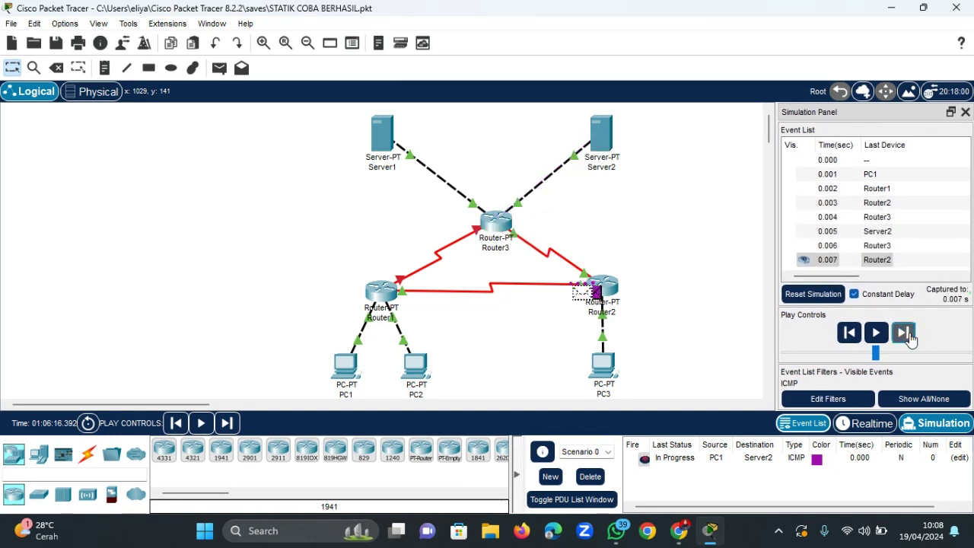
left_click(904, 333)
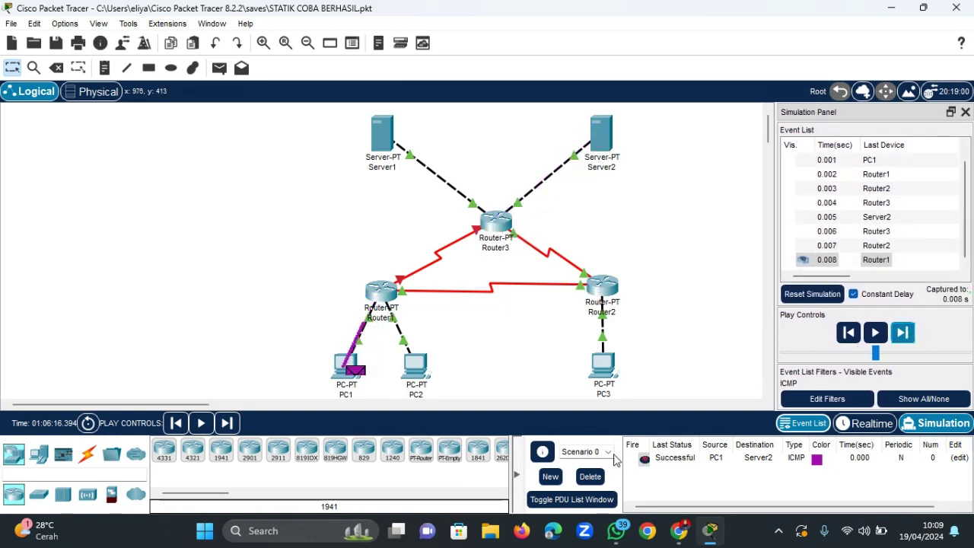
left_click(594, 477)
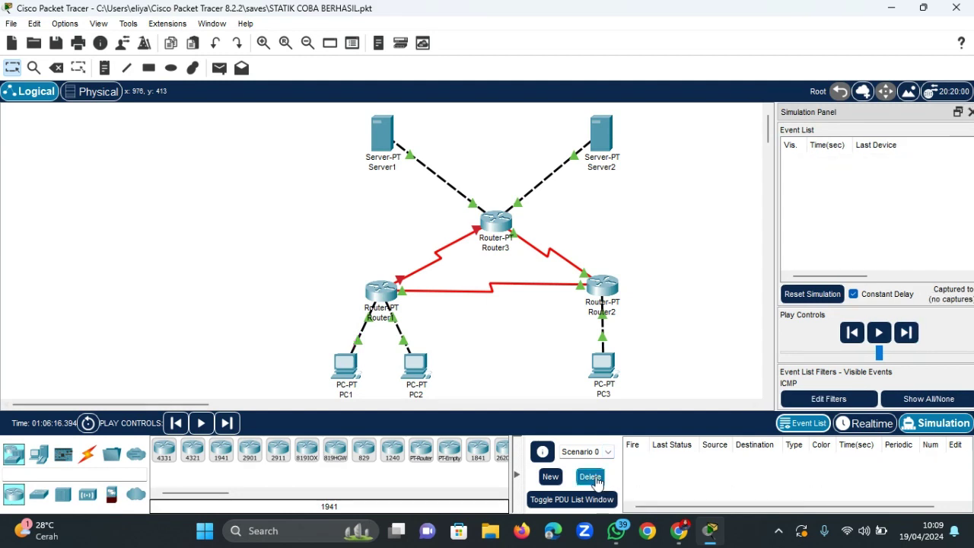
Send a simple PDU from PC3 to PC1, stepping hop by hop through its round trip, and delete the scenario.
mouse_move(618, 359)
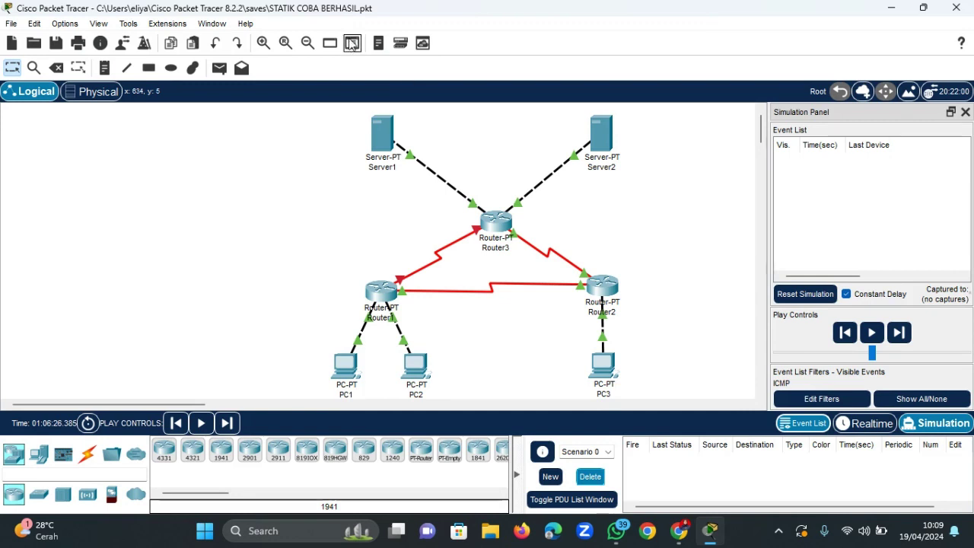
left_click(219, 68)
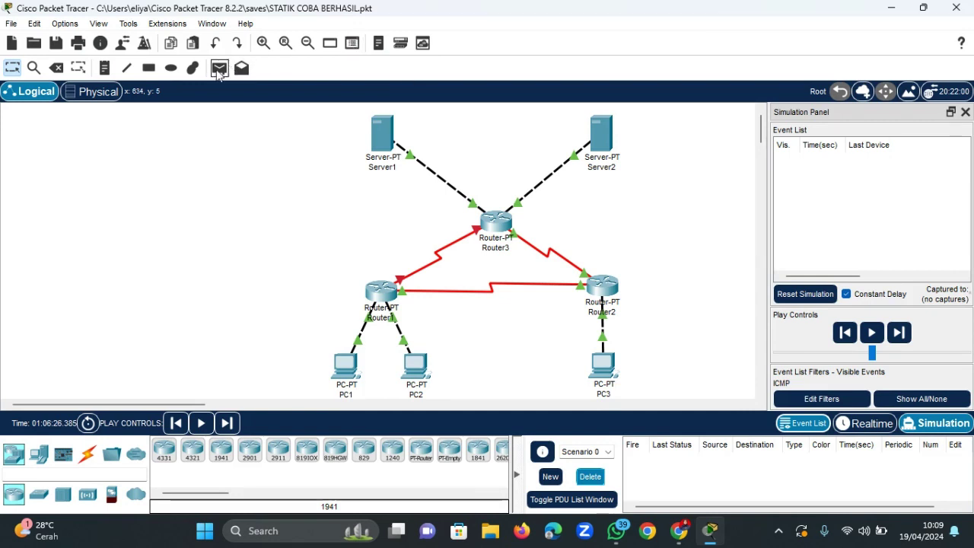
left_click(609, 373)
left_click(346, 367)
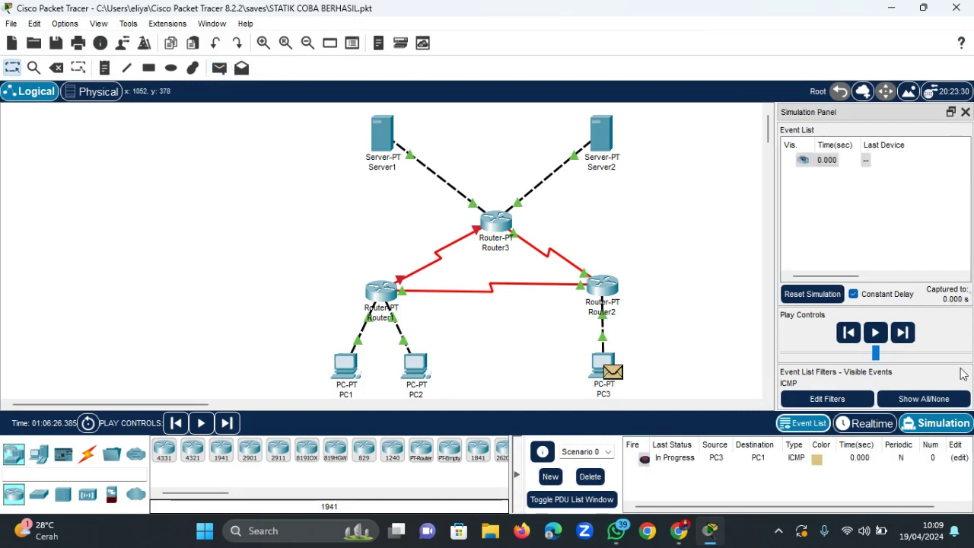
left_click(913, 341)
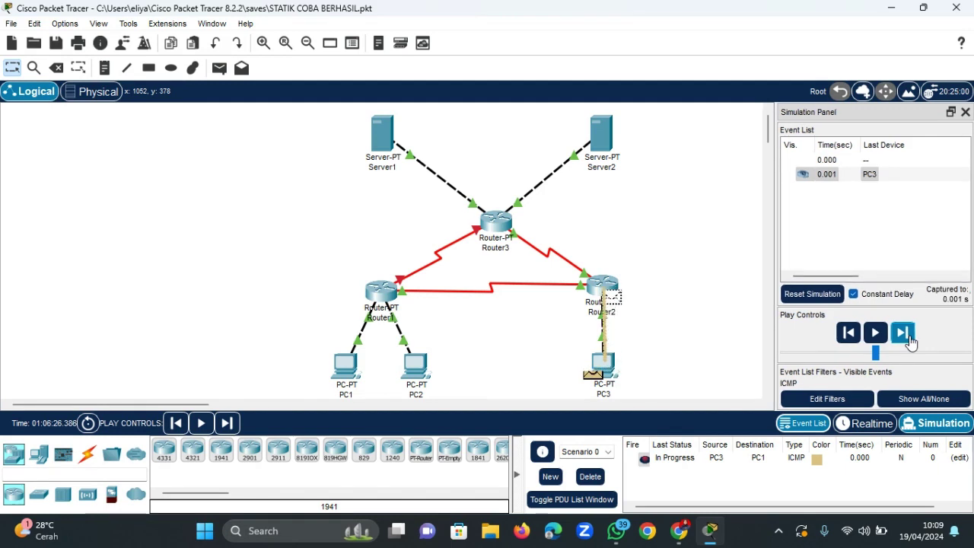
left_click(913, 341)
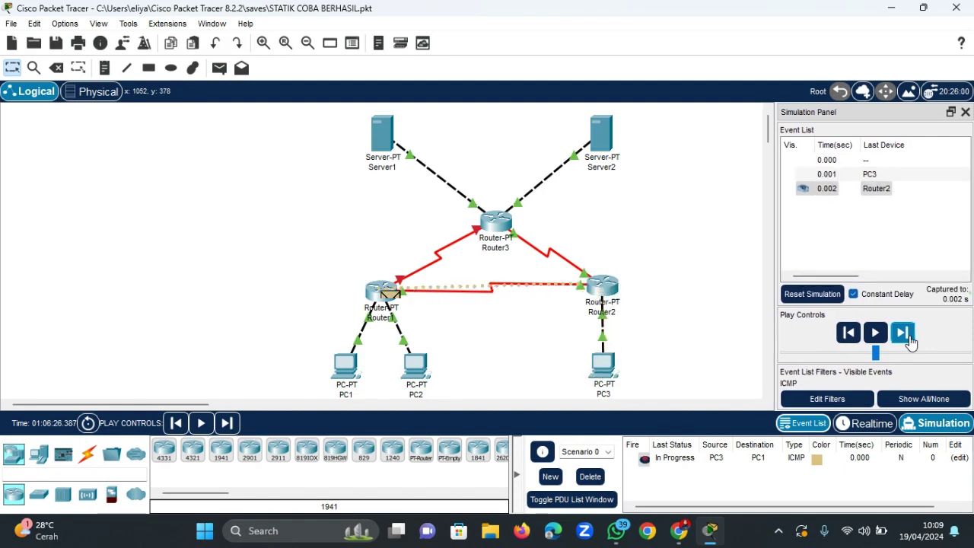
left_click(903, 333)
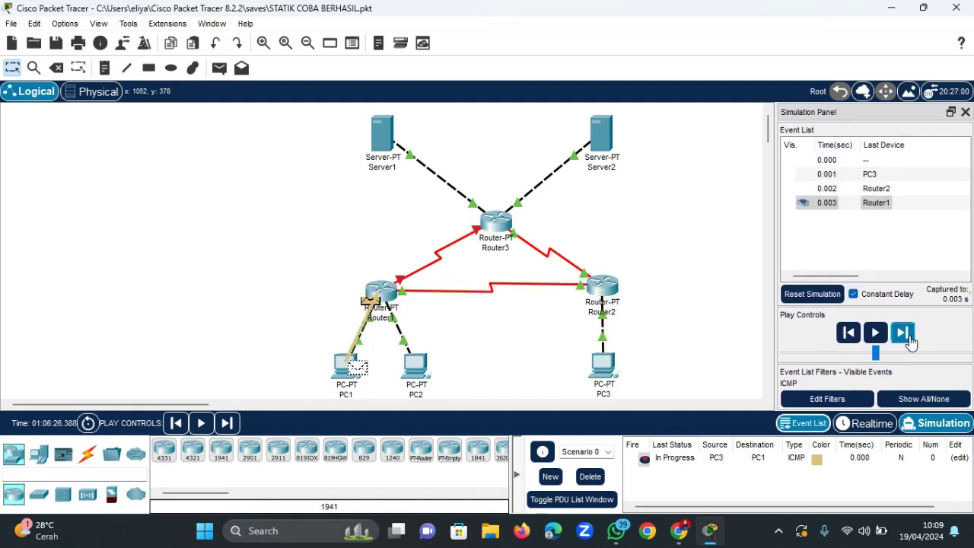
left_click(903, 333)
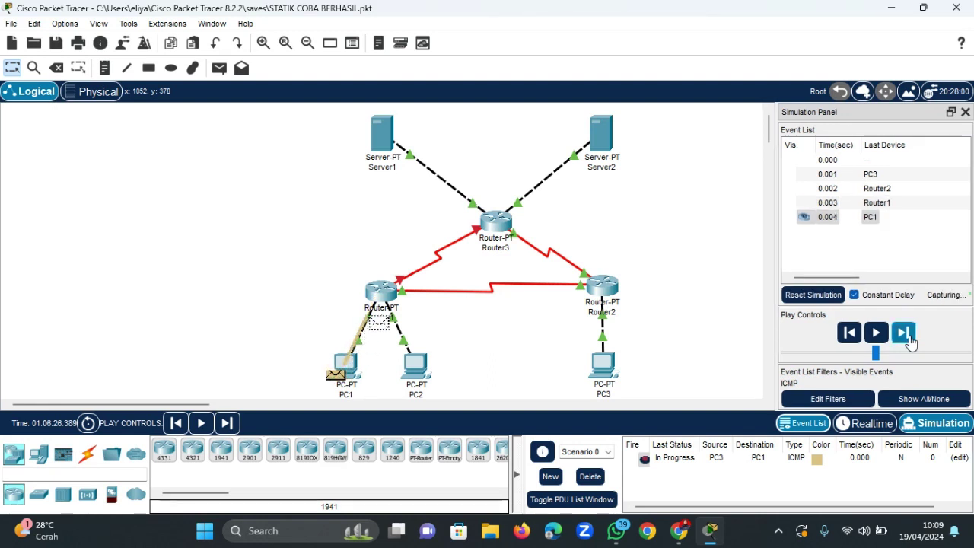
left_click(911, 340)
left_click(910, 340)
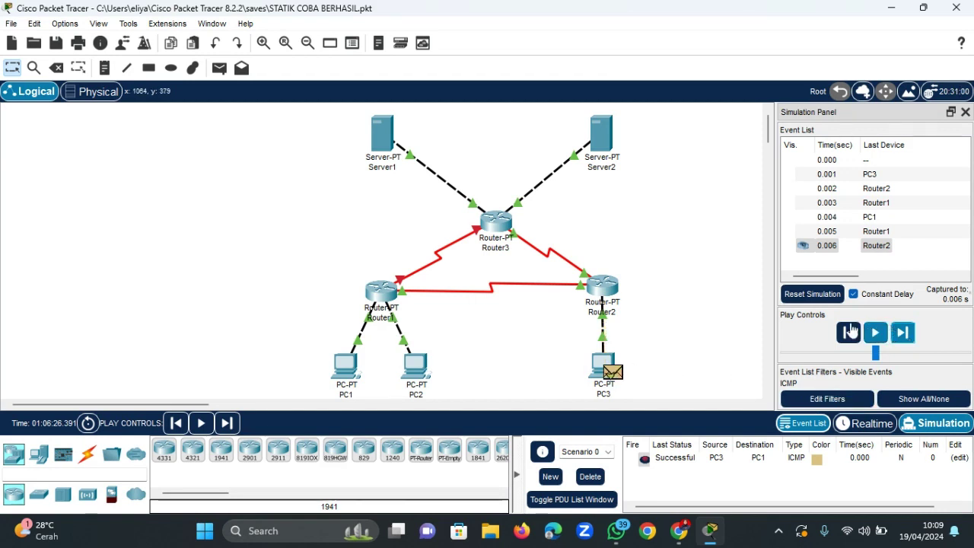
left_click(587, 478)
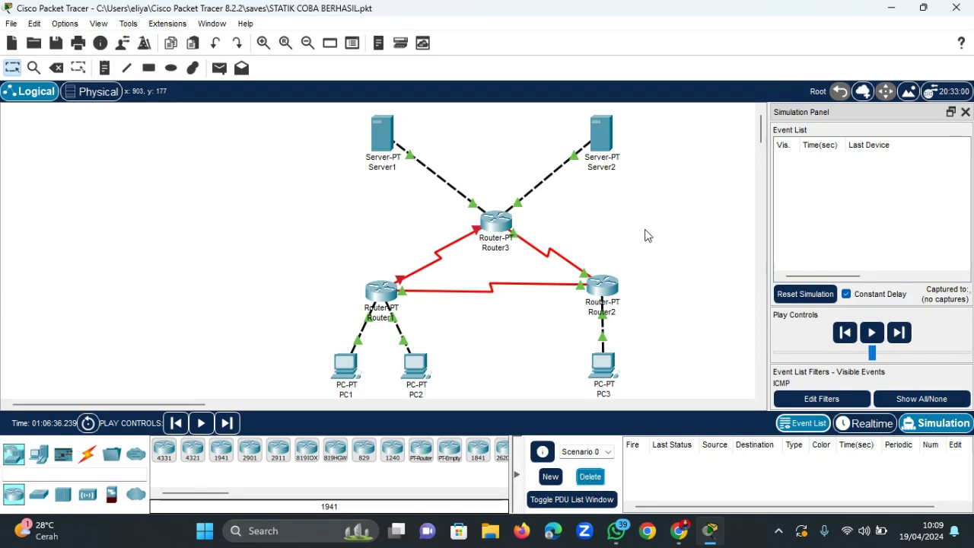
Send a simple PDU from PC3 to PC2, stepping through its path out and back, and delete the scenario.
left_click(219, 67)
left_click(603, 361)
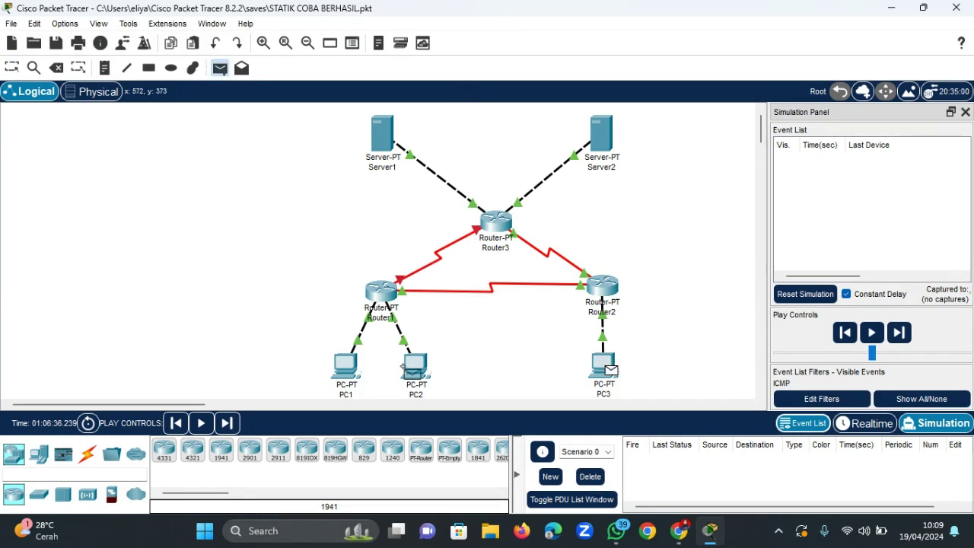
left_click(415, 367)
left_click(903, 335)
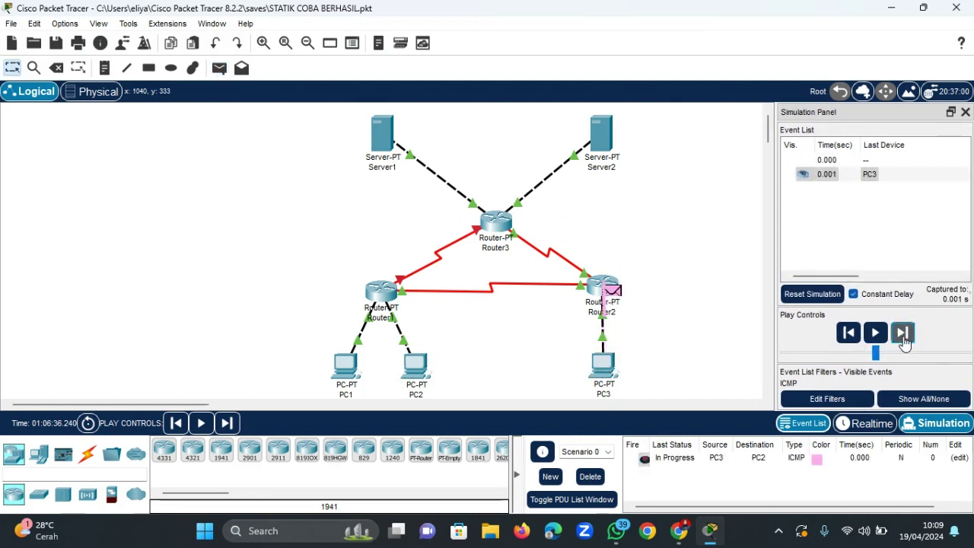
left_click(902, 335)
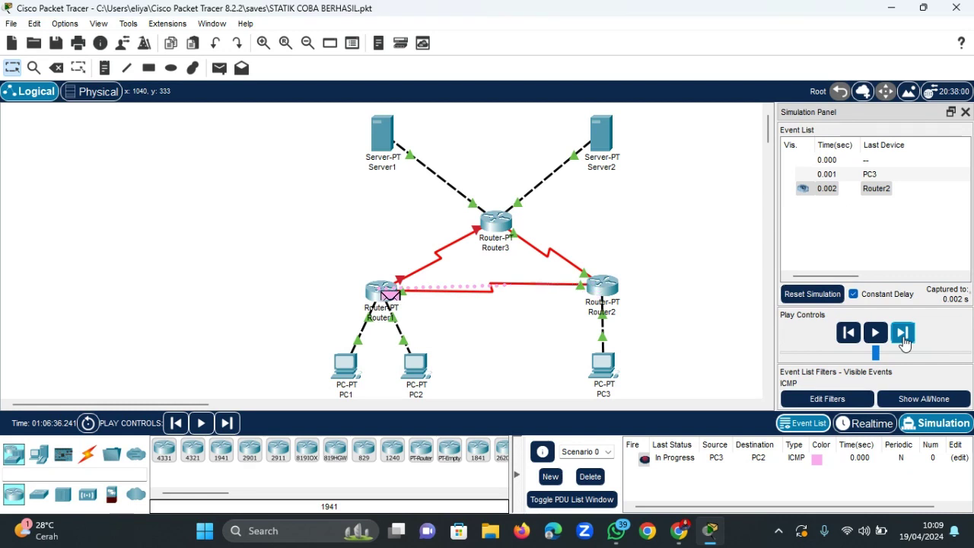
left_click(903, 341)
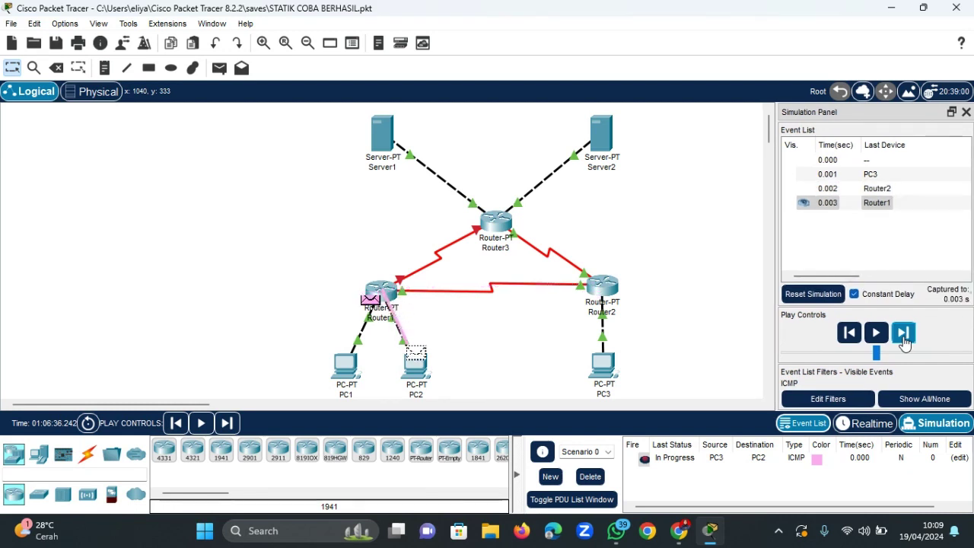
left_click(903, 335)
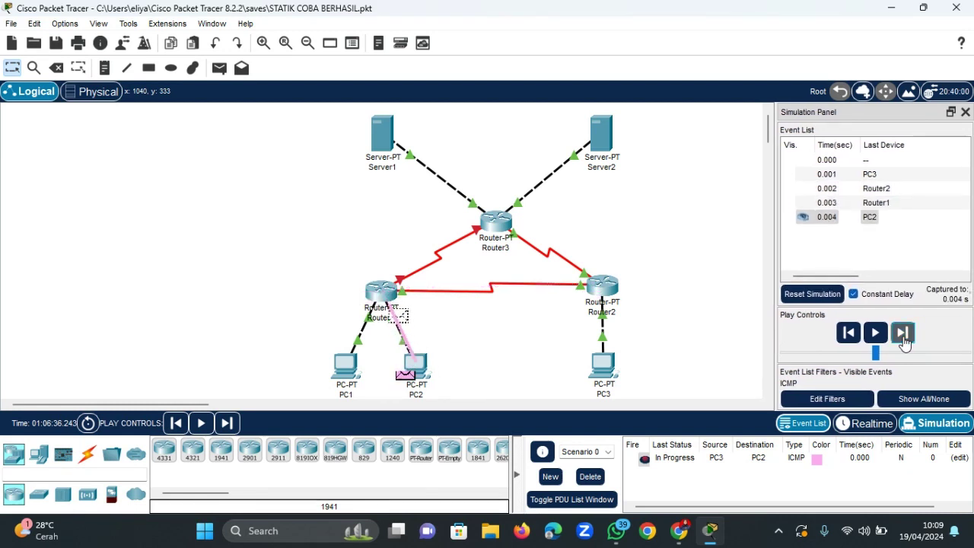
left_click(904, 335)
left_click(904, 338)
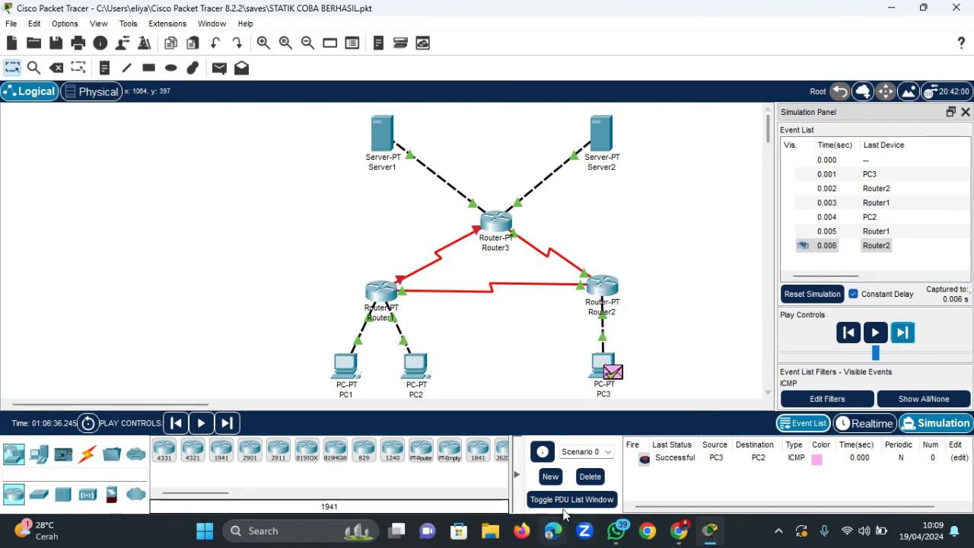
left_click(598, 477)
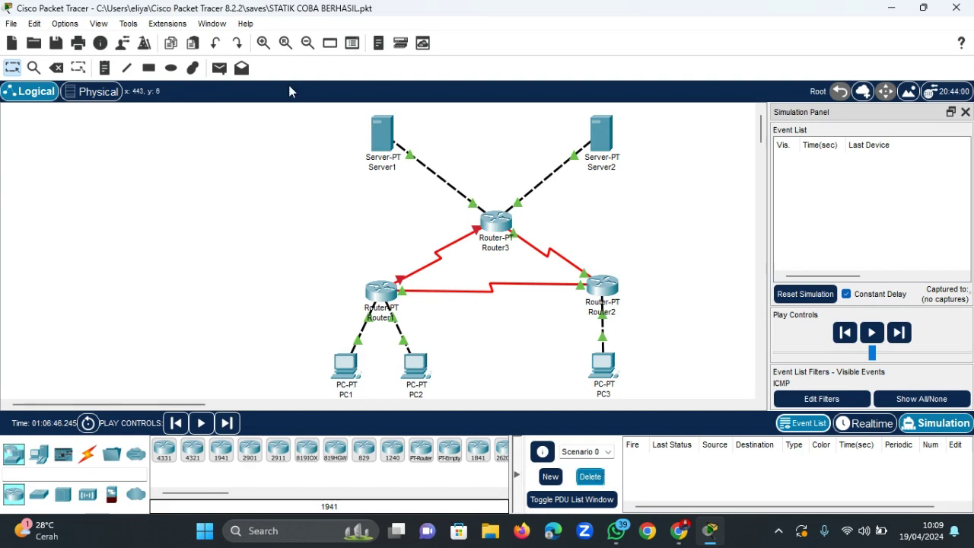
Send a simple PDU from PC3 to Server1, stepping hop by hop through its round trip, and delete the scenario.
left_click(219, 68)
left_click(601, 363)
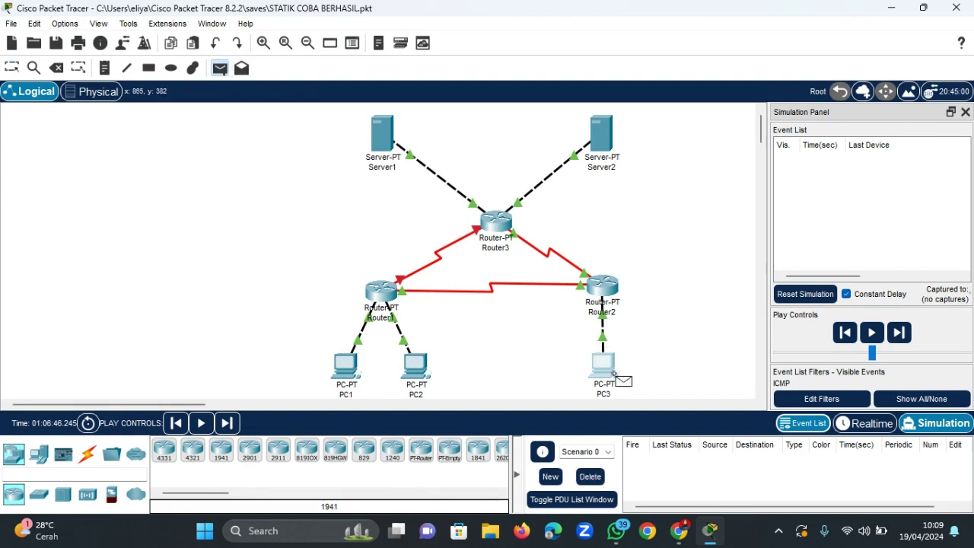
left_click(382, 135)
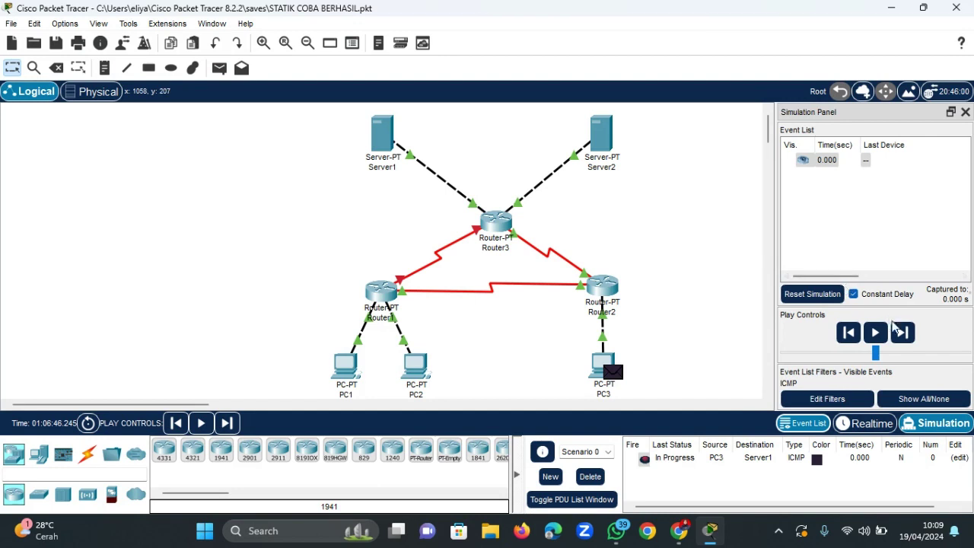
left_click(903, 335)
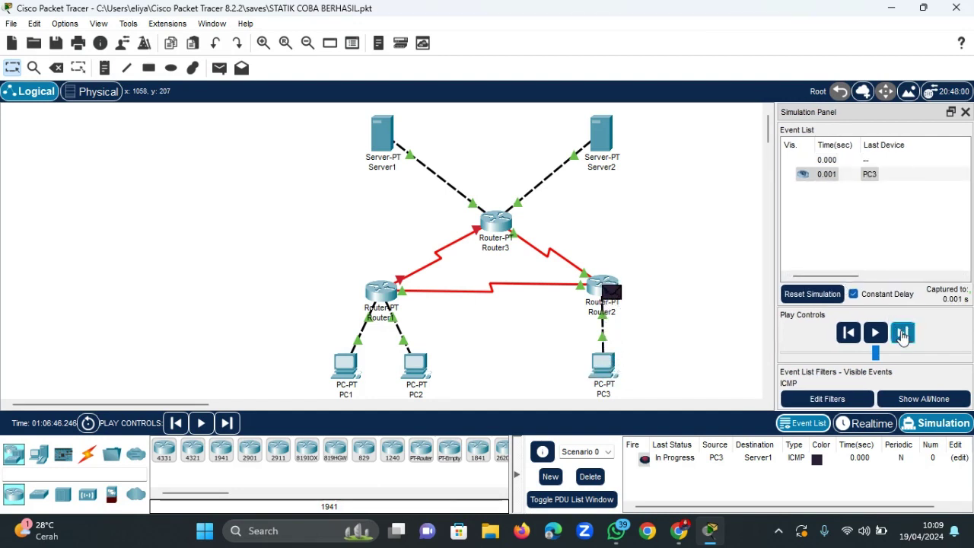
left_click(902, 334)
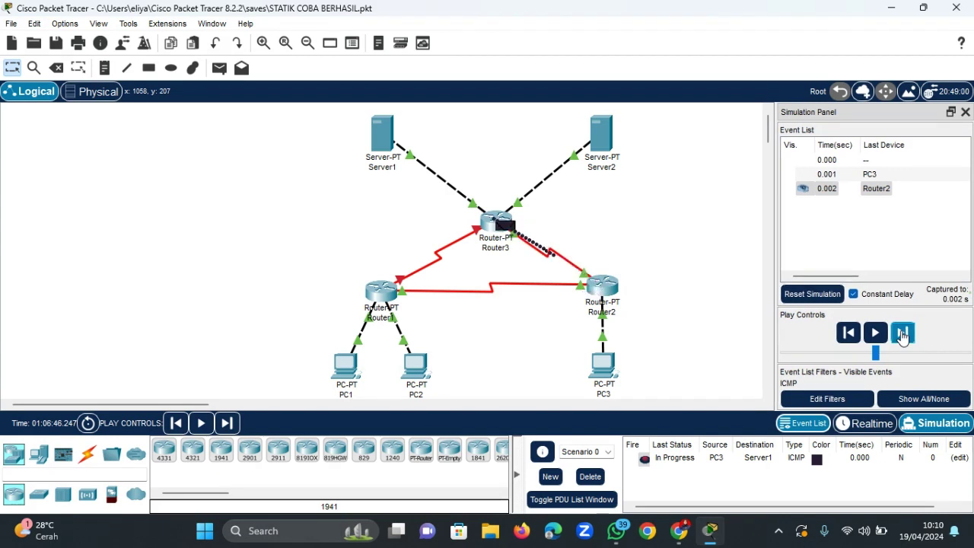
left_click(903, 334)
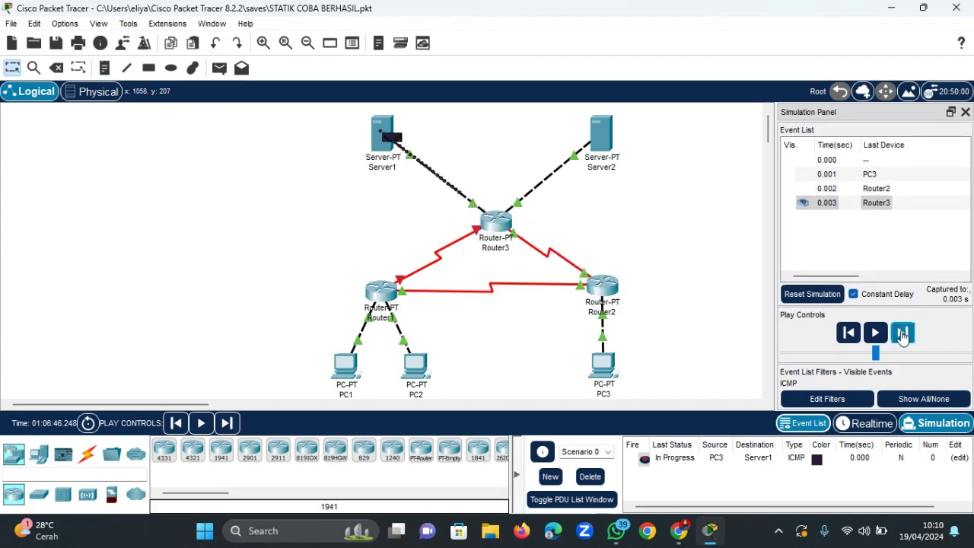
left_click(903, 335)
left_click(903, 334)
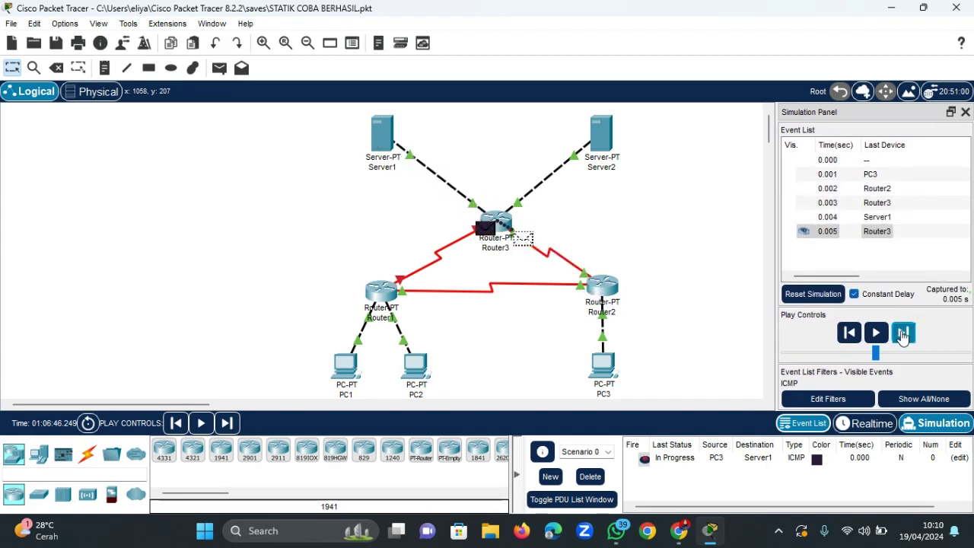
left_click(903, 334)
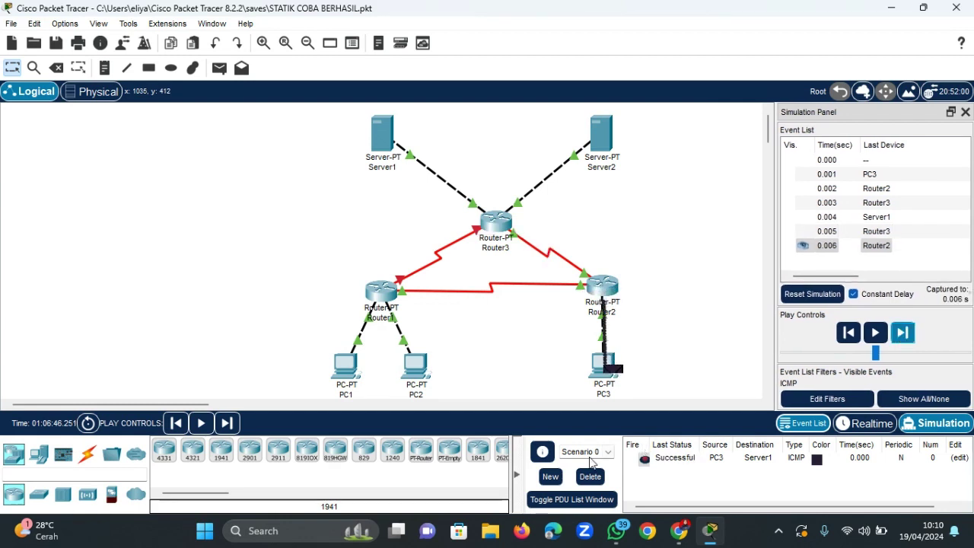
left_click(587, 478)
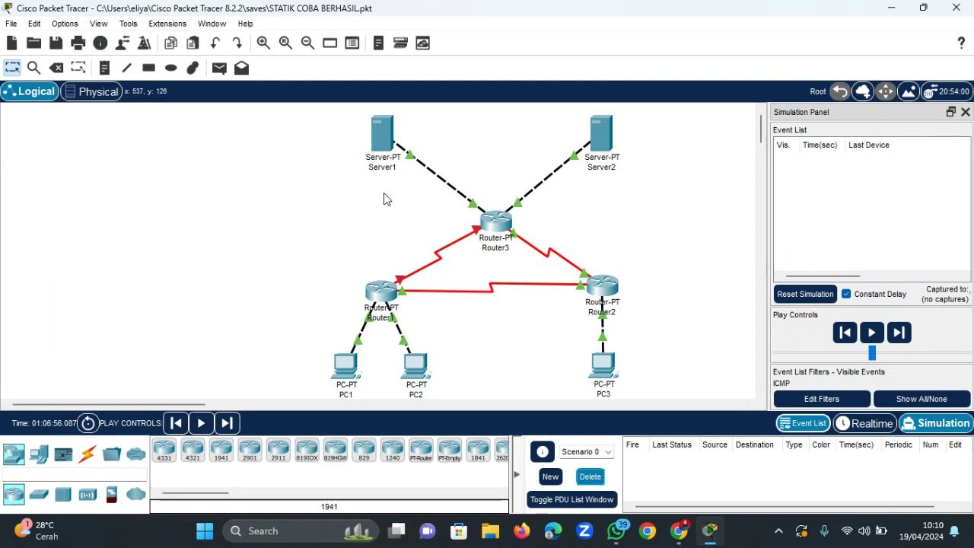
Send a simple PDU from PC3 to Server2, stepping hop by hop through its round trip, and delete the scenario.
left_click(220, 68)
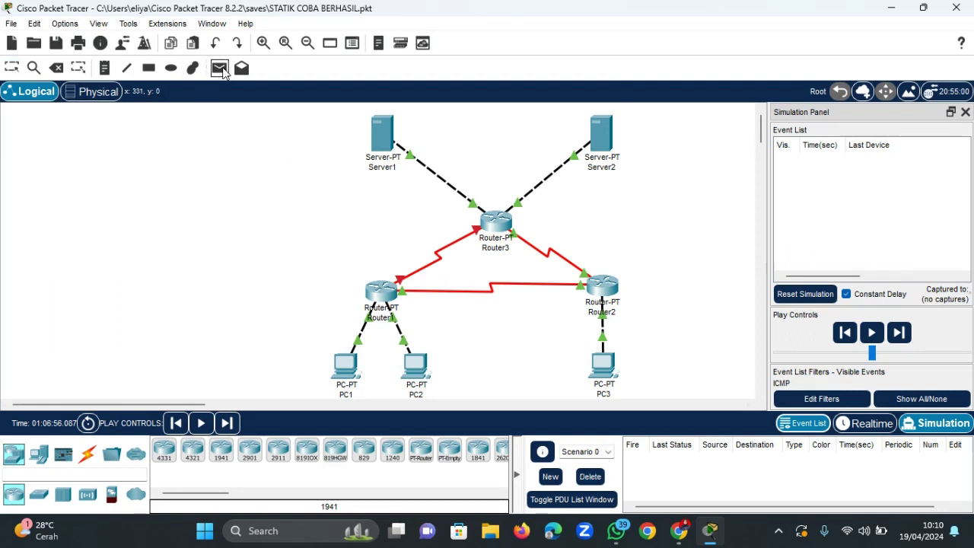
left_click(602, 364)
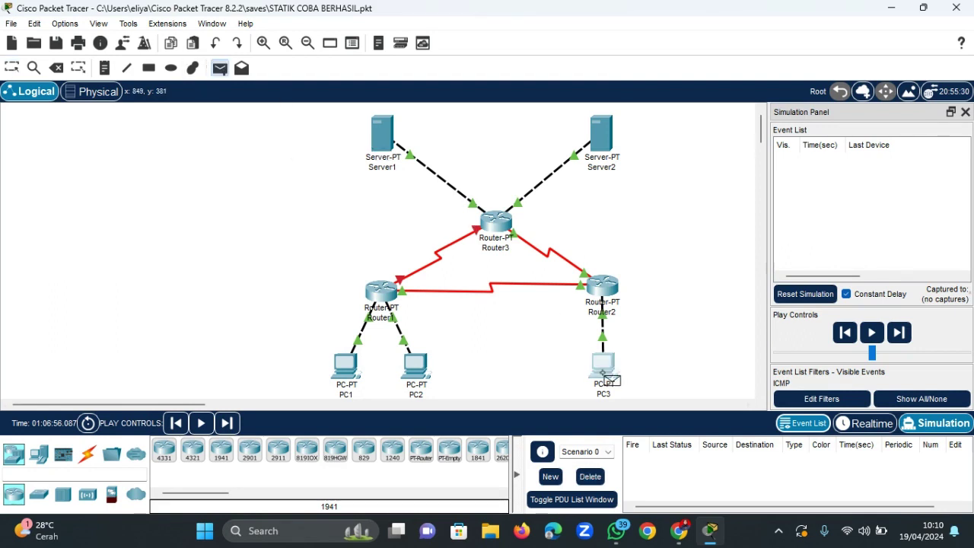
left_click(602, 135)
left_click(903, 333)
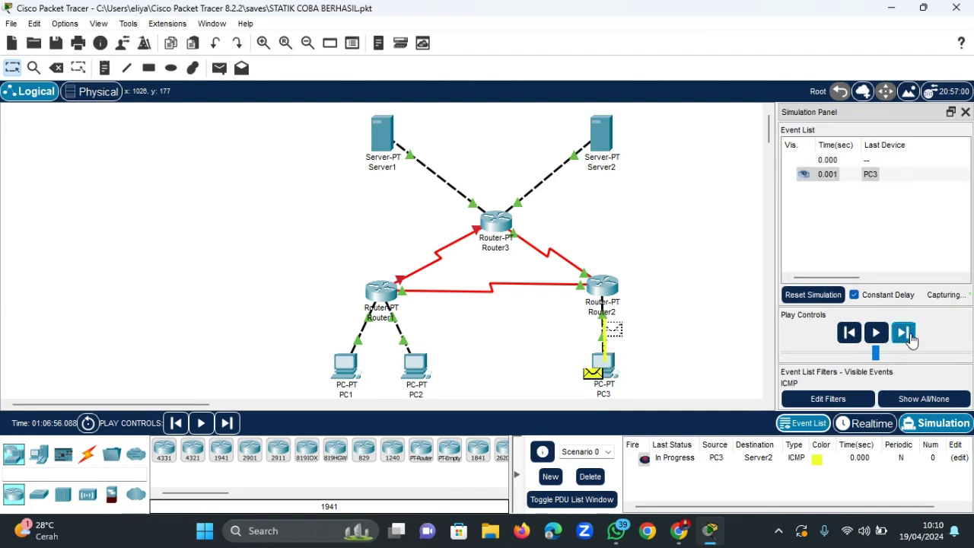
left_click(910, 339)
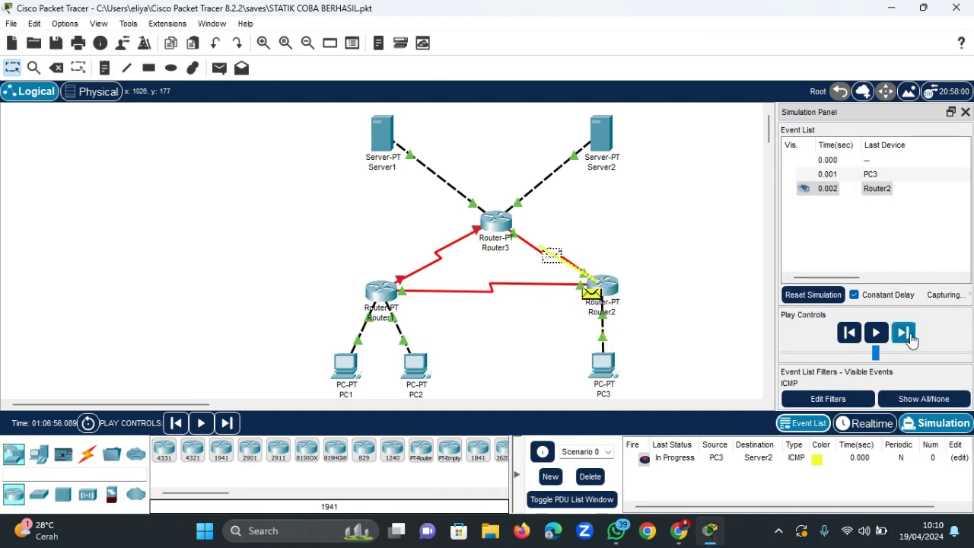
left_click(910, 339)
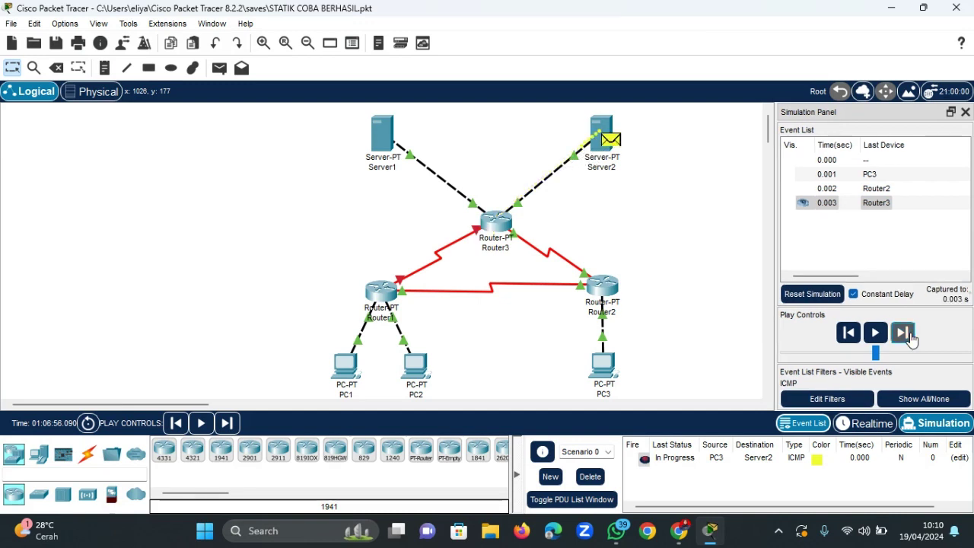
left_click(910, 339)
left_click(911, 339)
left_click(911, 339)
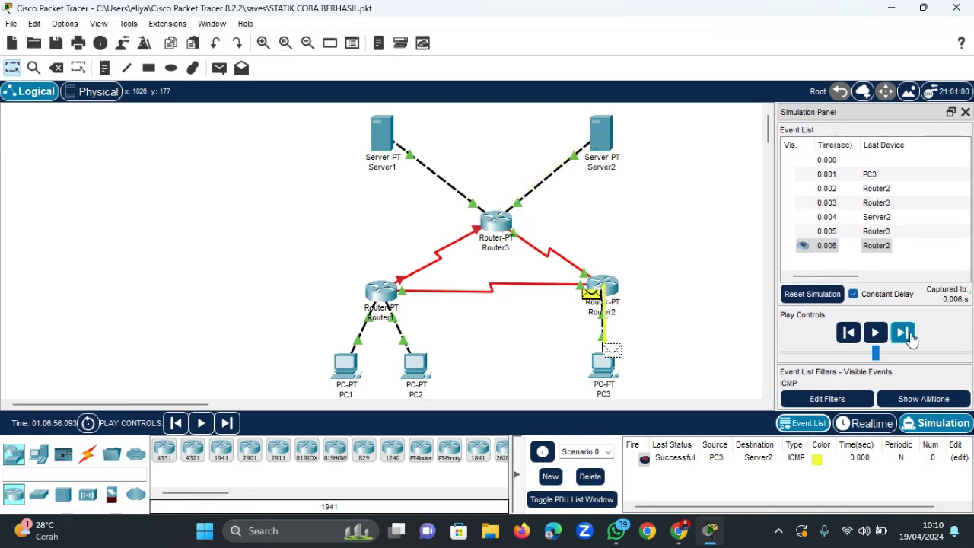
left_click(590, 477)
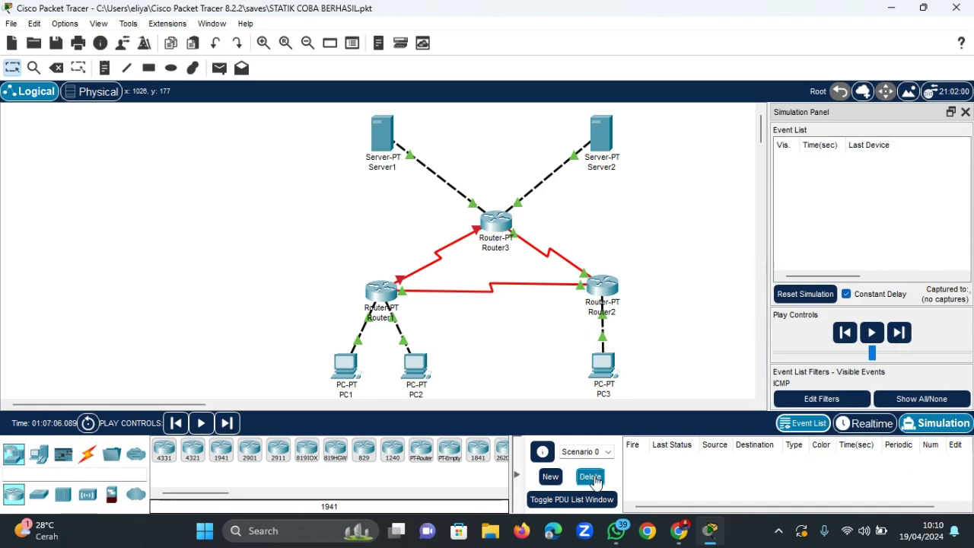
Send a simple PDU from Server1 to Server2, stepping hop by hop through its round trip, and delete the scenario.
left_click(219, 74)
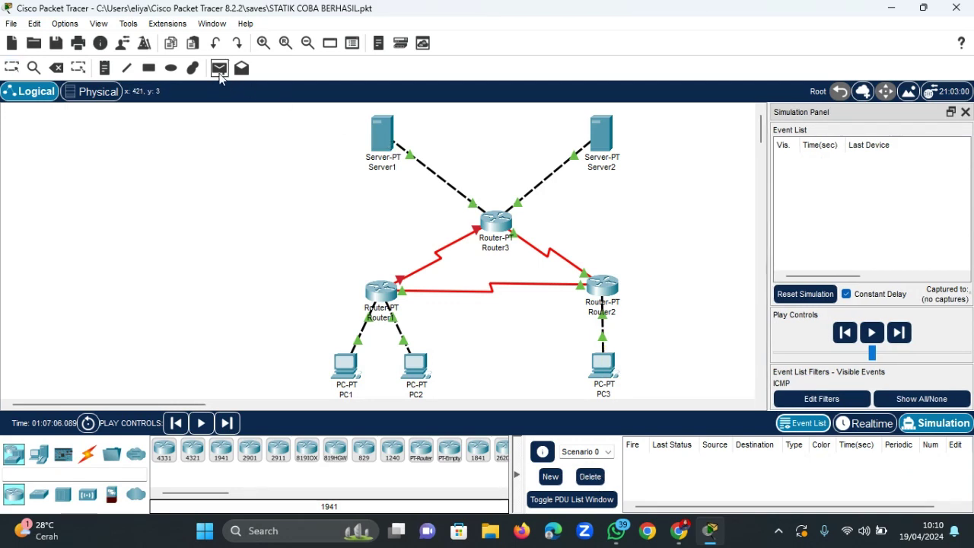
left_click(390, 139)
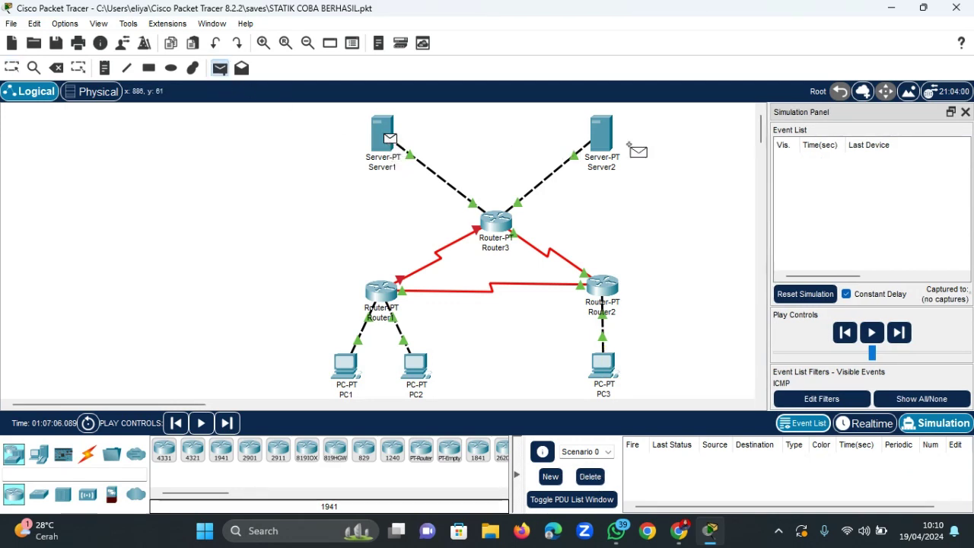
left_click(600, 136)
left_click(906, 345)
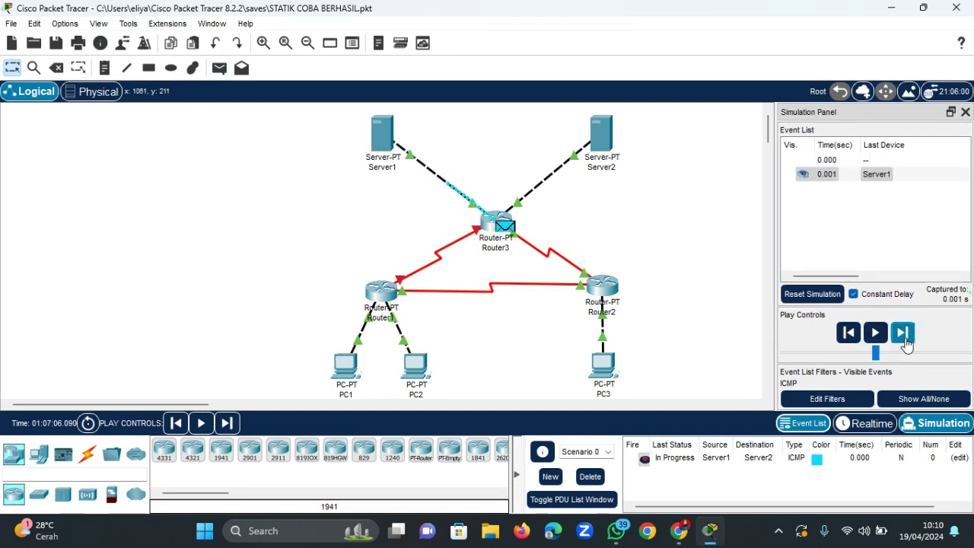
left_click(906, 345)
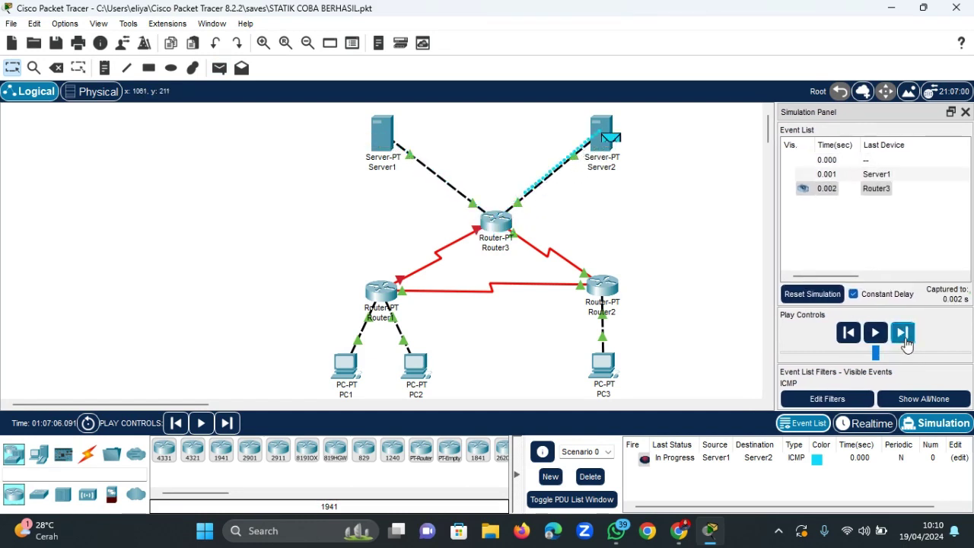
left_click(905, 345)
left_click(905, 340)
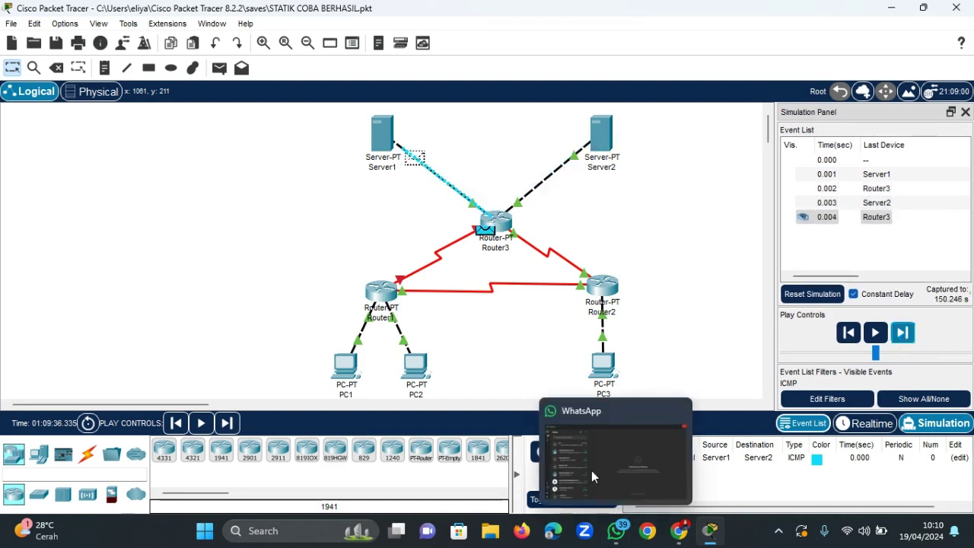
left_click(598, 480)
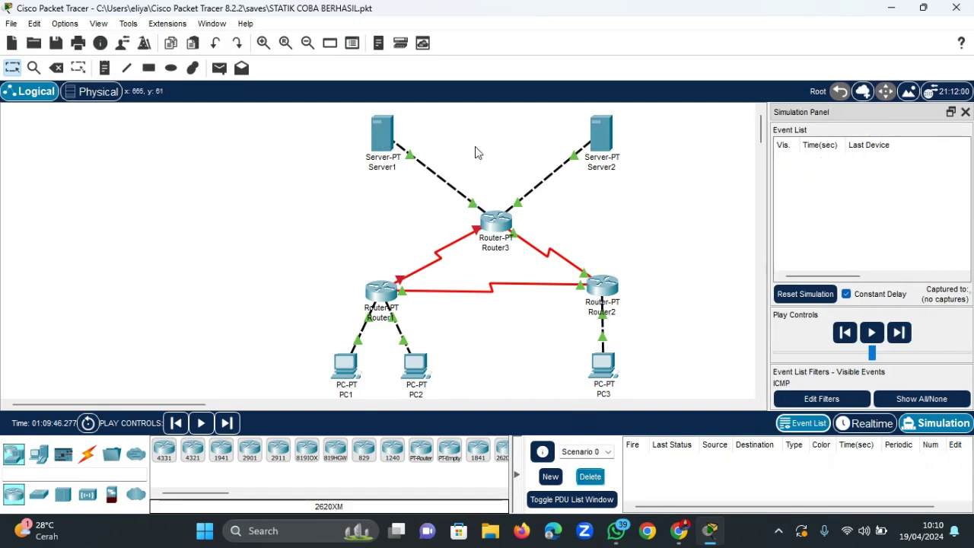
Send a simple PDU from Server1 to PC1, stepping hop by hop through its round trip, and delete the scenario.
left_click(219, 67)
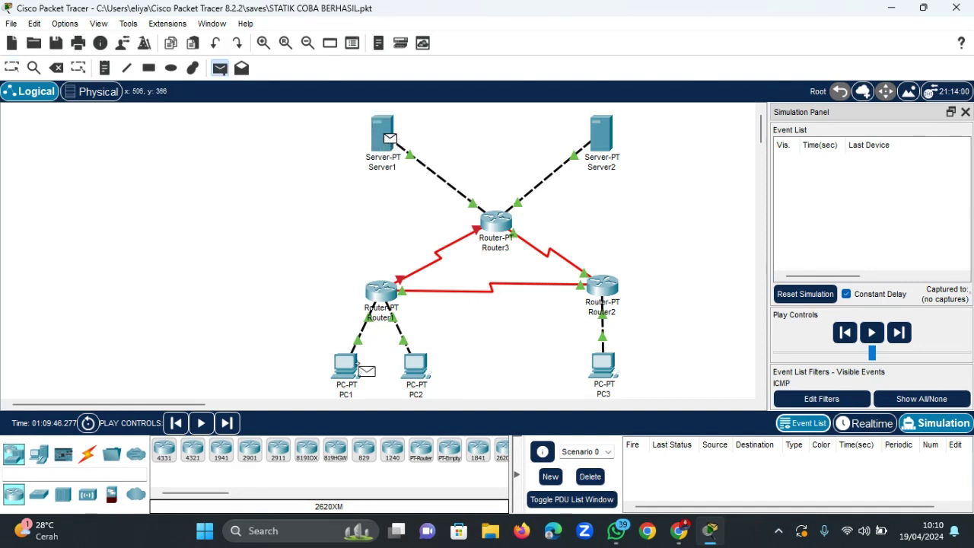
left_click(358, 369)
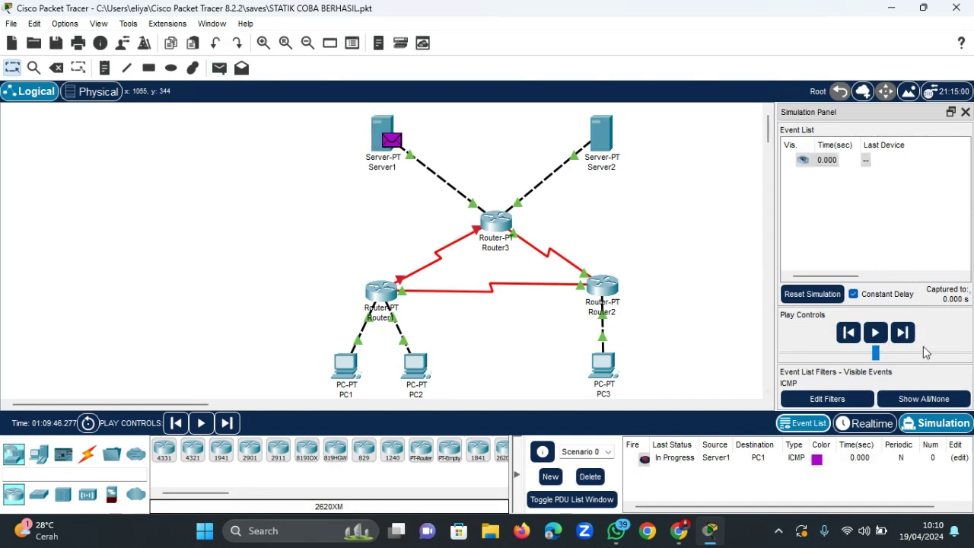
left_click(904, 332)
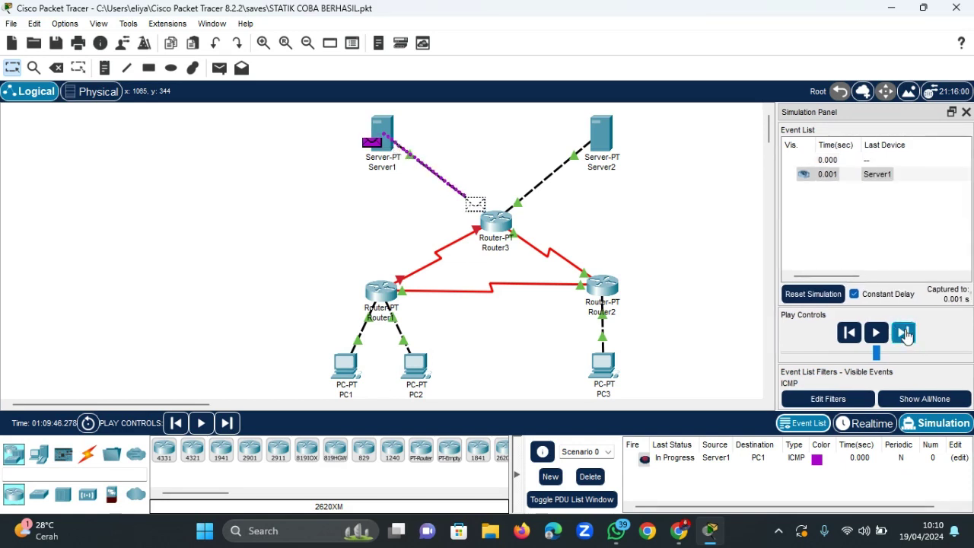
left_click(904, 333)
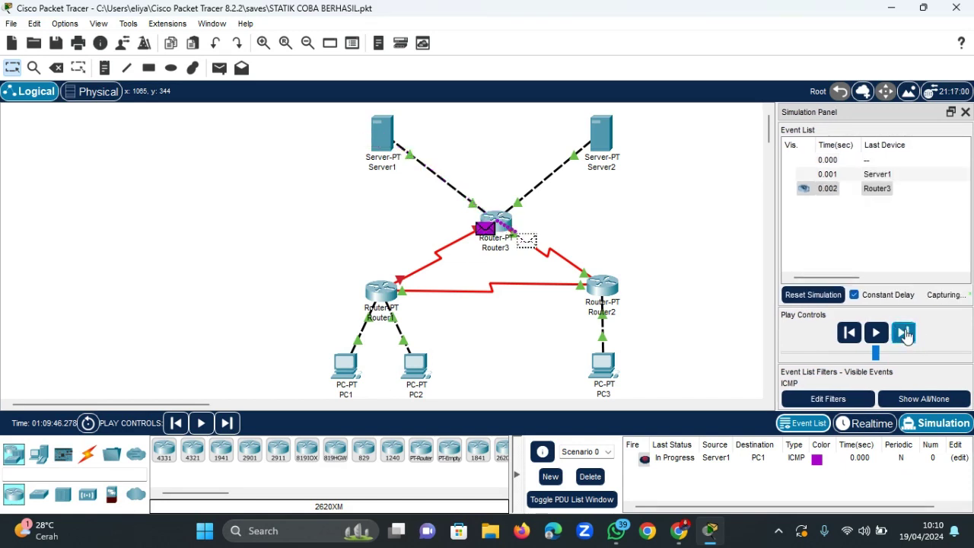
left_click(905, 333)
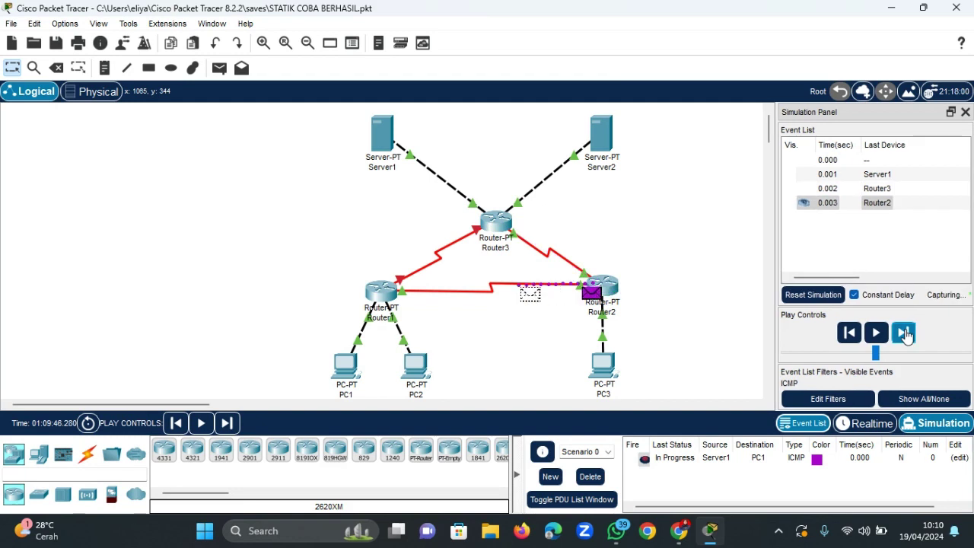
left_click(905, 333)
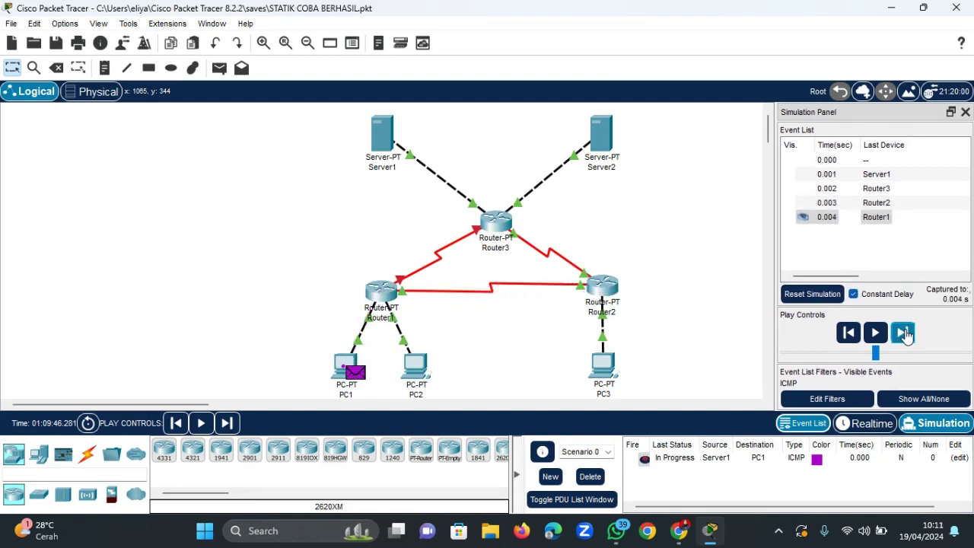
left_click(904, 334)
left_click(904, 334)
left_click(904, 333)
left_click(905, 334)
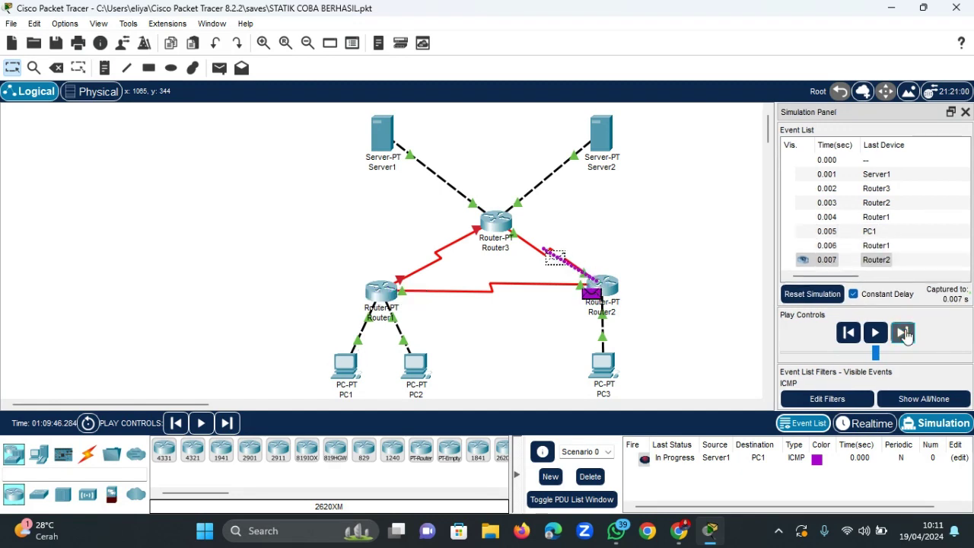
left_click(591, 477)
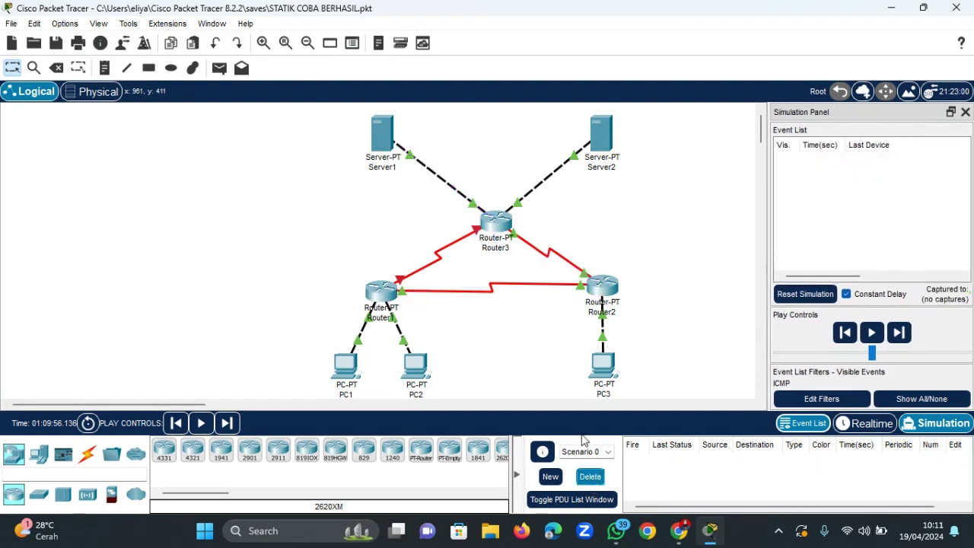
Send a simple PDU from Server1 to PC2, stepping hop by hop through its round trip, and delete the scenario.
left_click(218, 70)
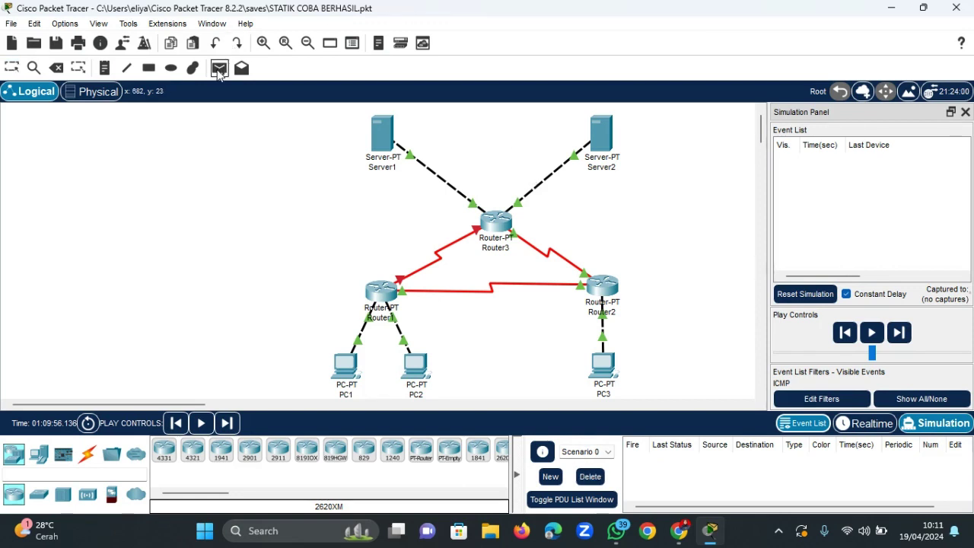
left_click(384, 141)
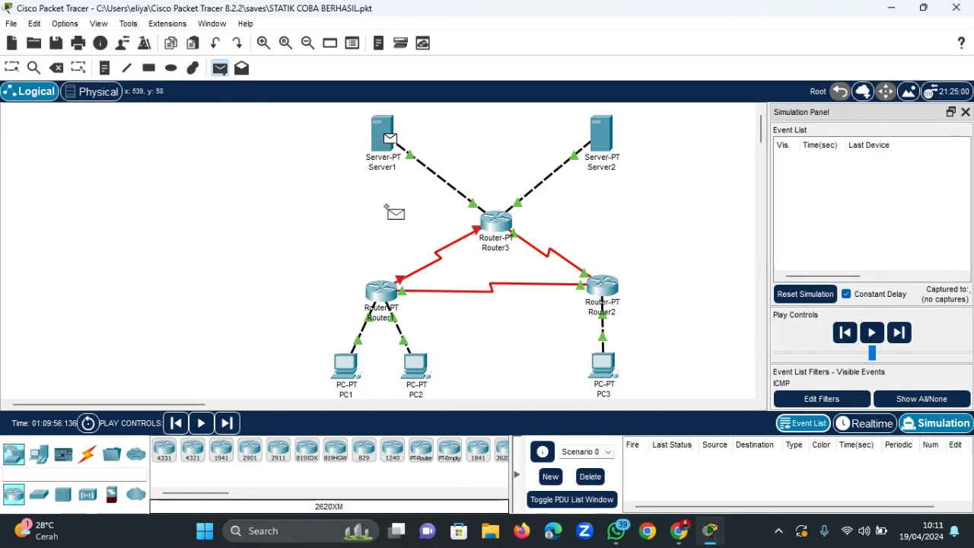
left_click(416, 365)
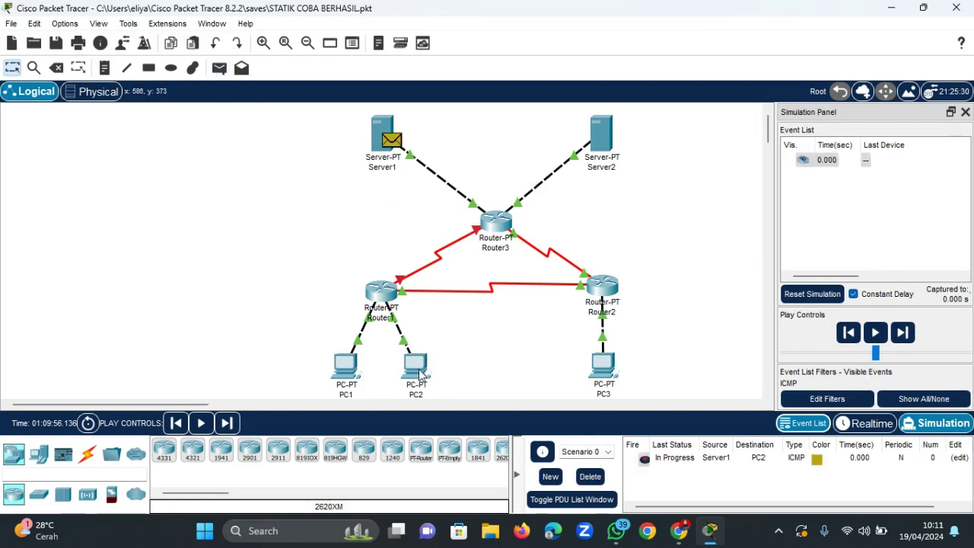
left_click(904, 332)
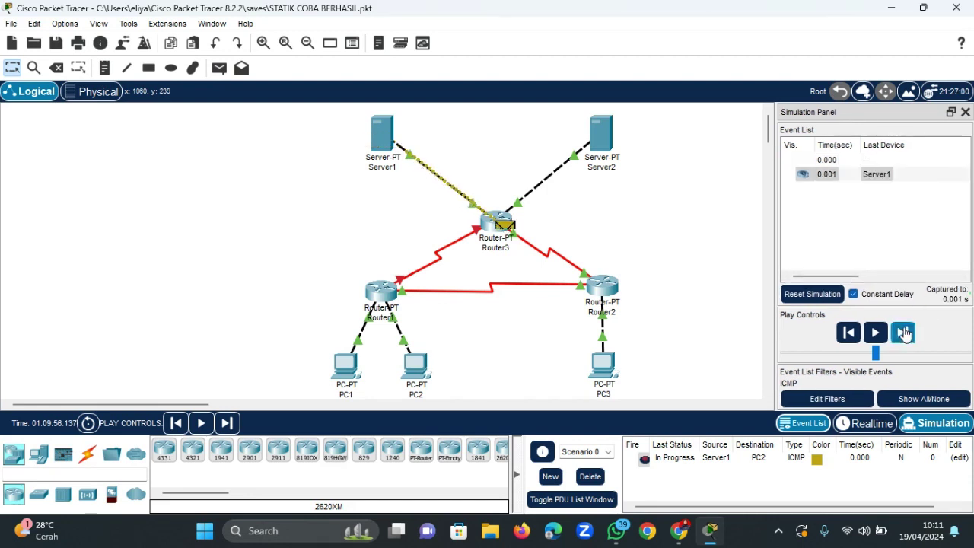
left_click(904, 333)
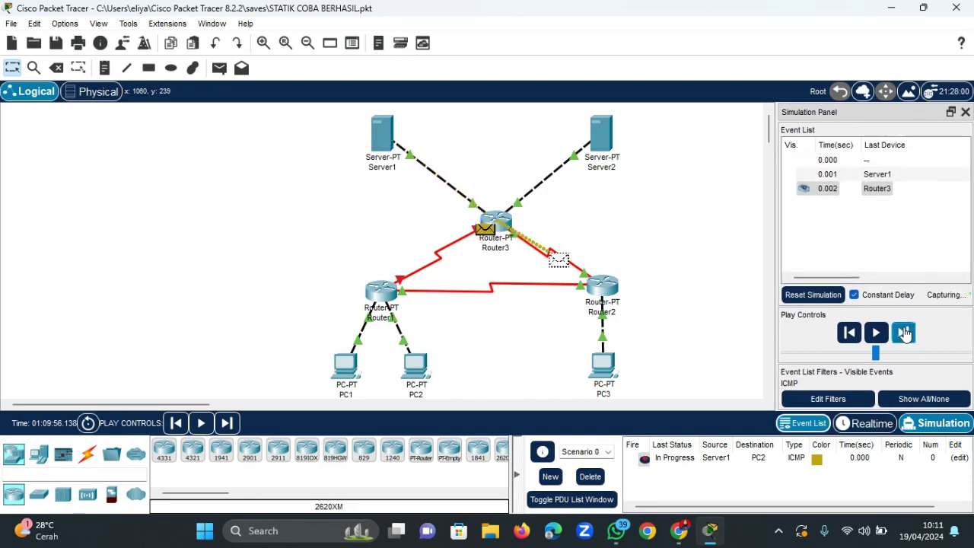
left_click(904, 333)
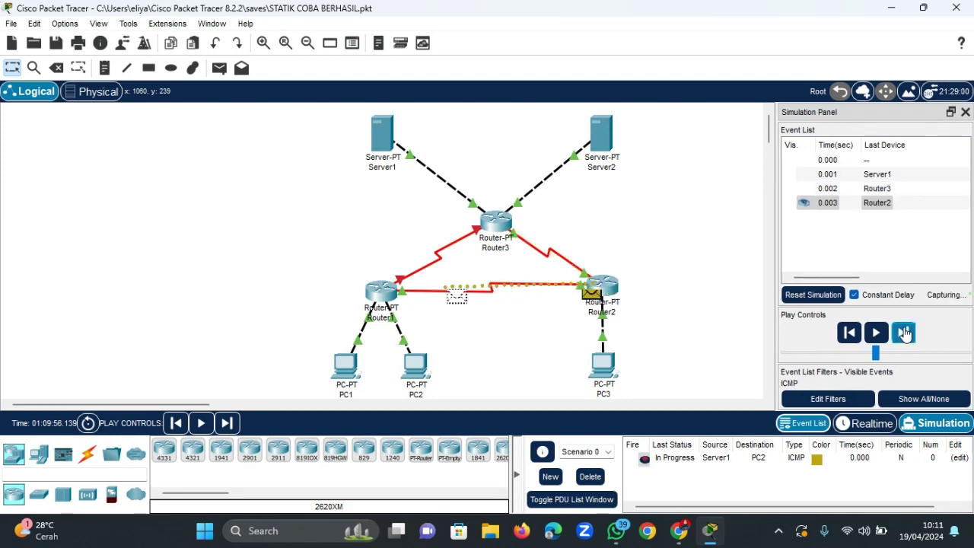
left_click(904, 333)
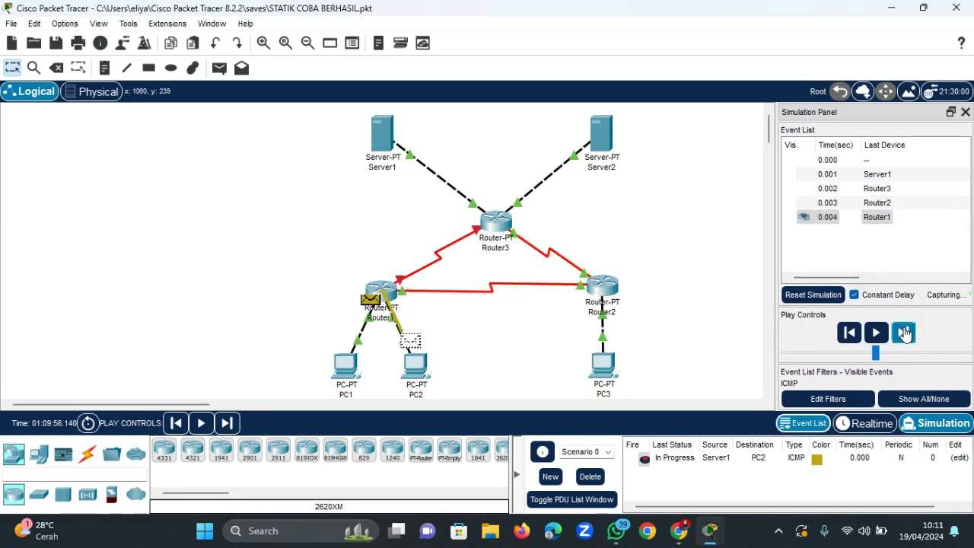
left_click(904, 332)
left_click(903, 333)
left_click(904, 333)
left_click(904, 333)
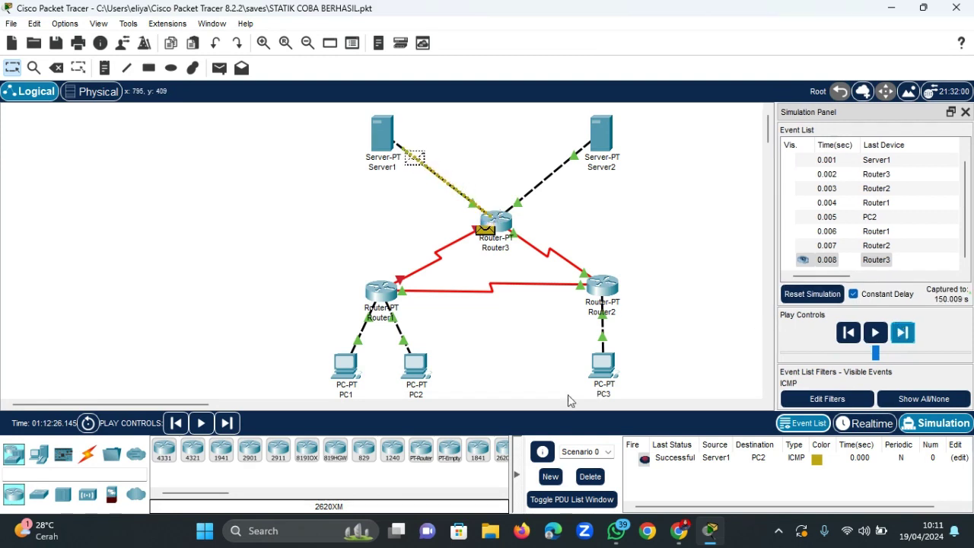
left_click(583, 477)
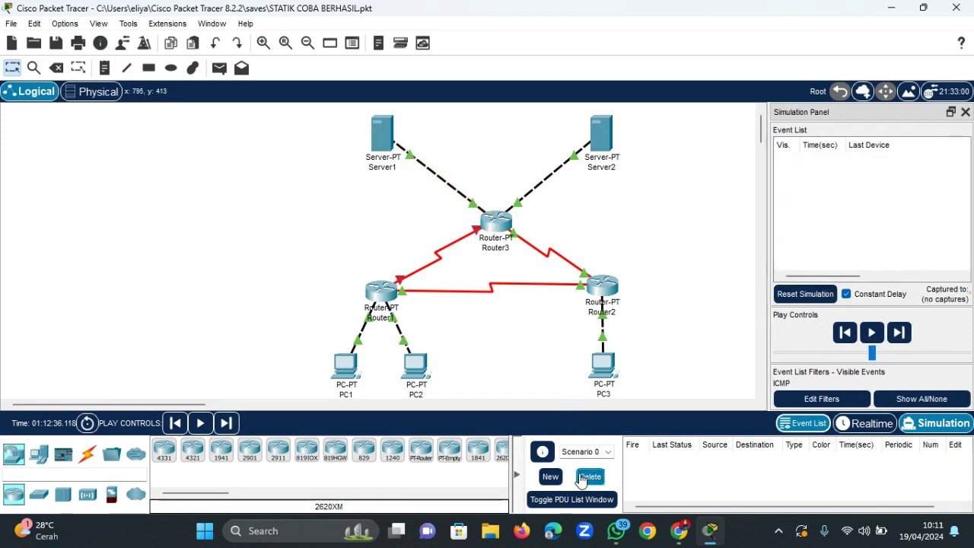
Send a simple PDU from Server1 to PC3, stepping hop by hop through its round trip, and delete the scenario.
left_click(221, 70)
left_click(387, 140)
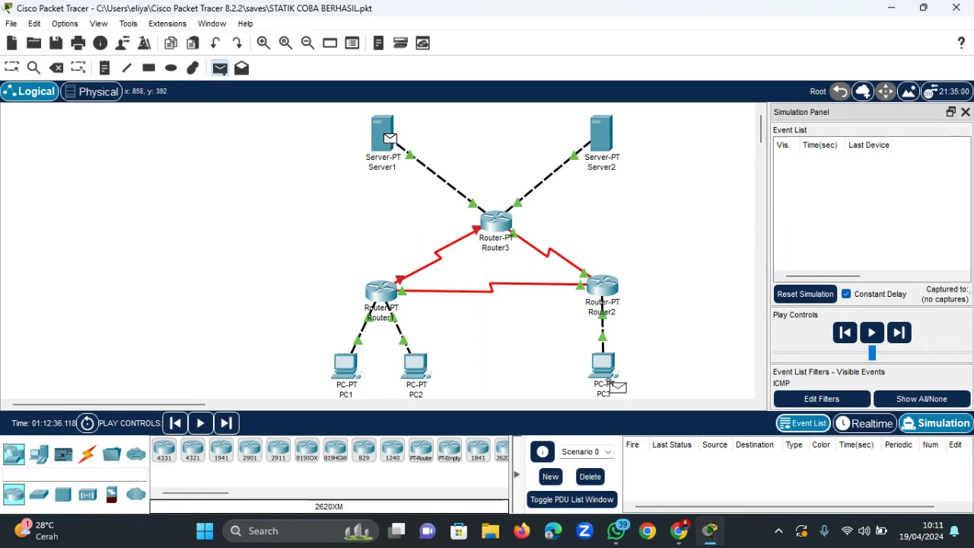
left_click(607, 379)
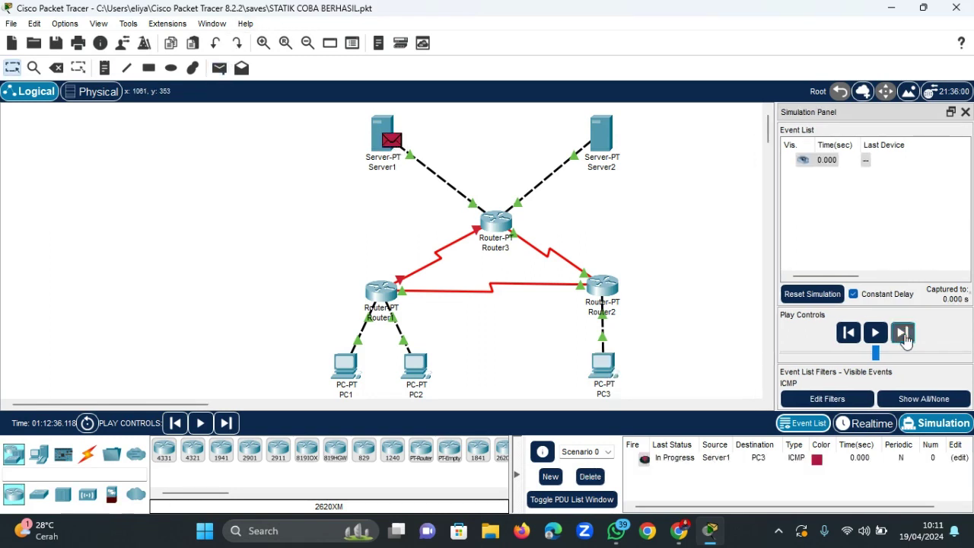
left_click(905, 339)
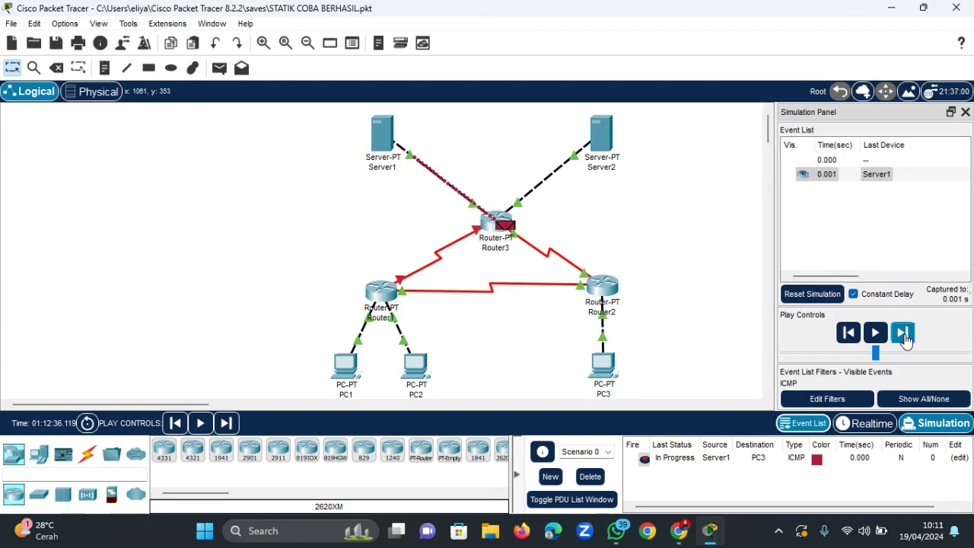
left_click(905, 340)
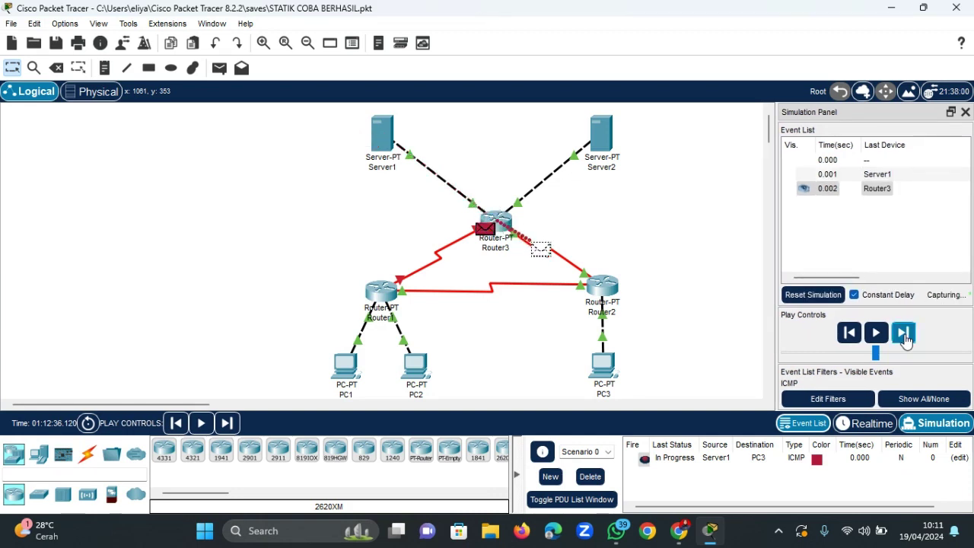
left_click(905, 340)
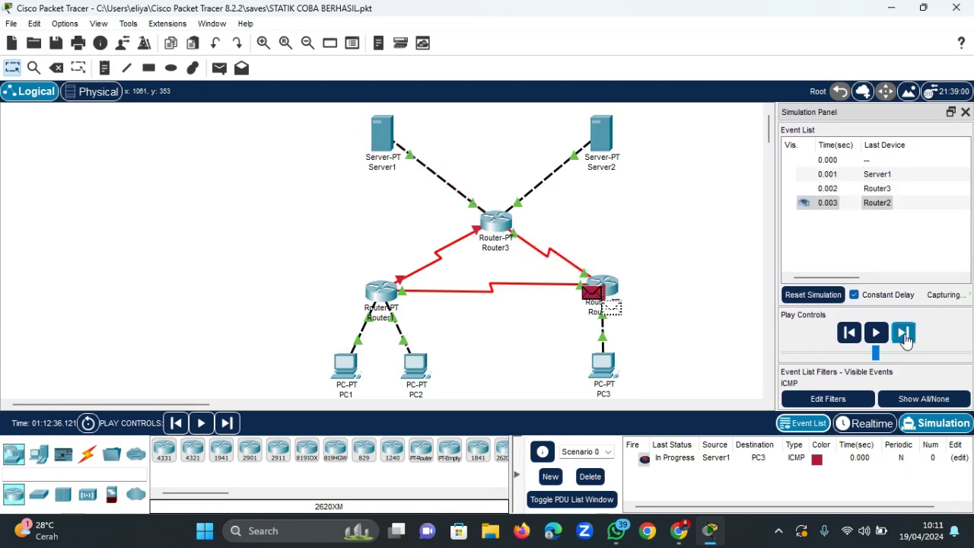
left_click(905, 340)
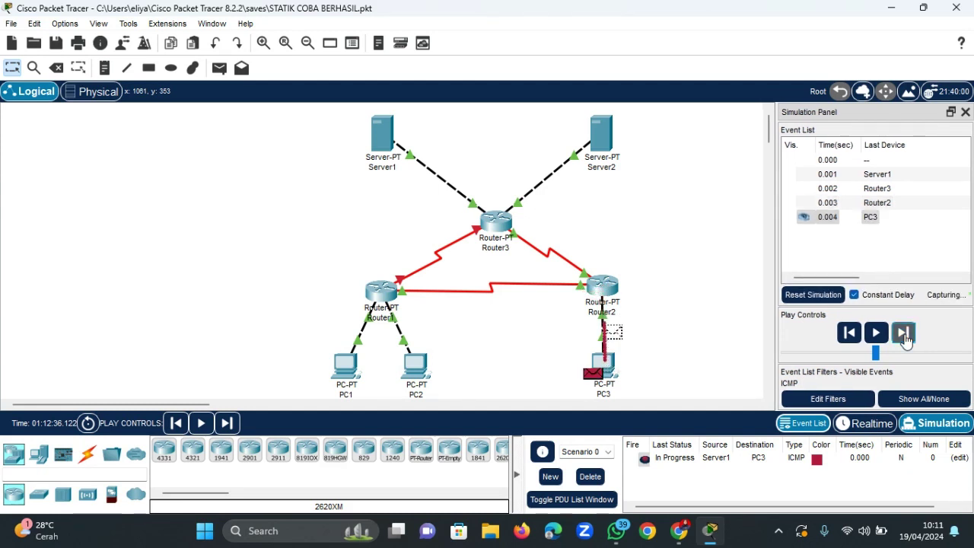
left_click(905, 339)
left_click(905, 340)
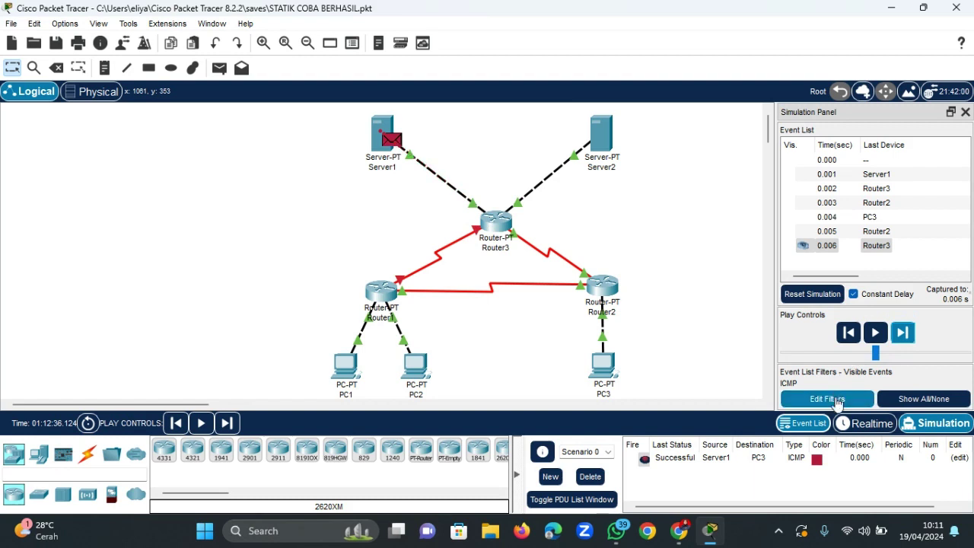
left_click(590, 477)
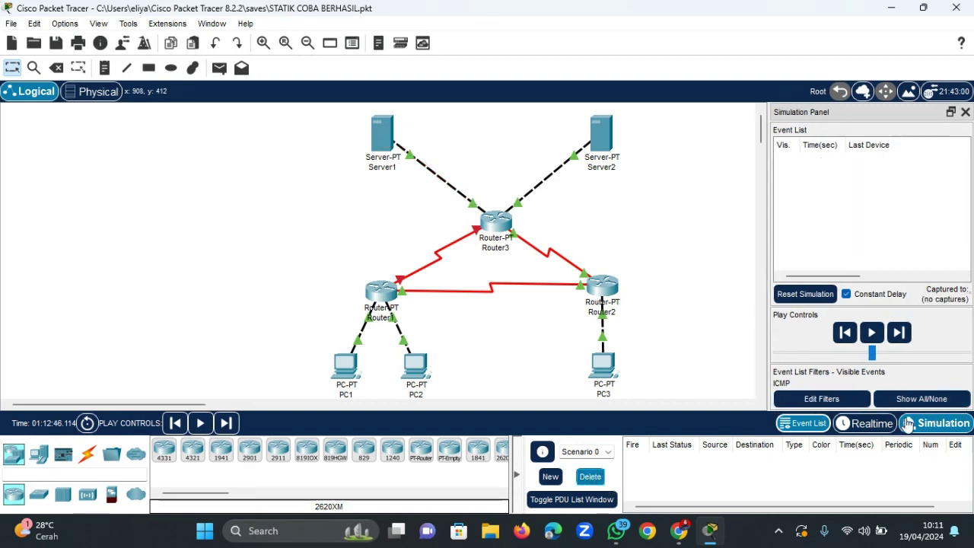
Switch the network from Simulation mode back to Realtime mode.
left_click(874, 431)
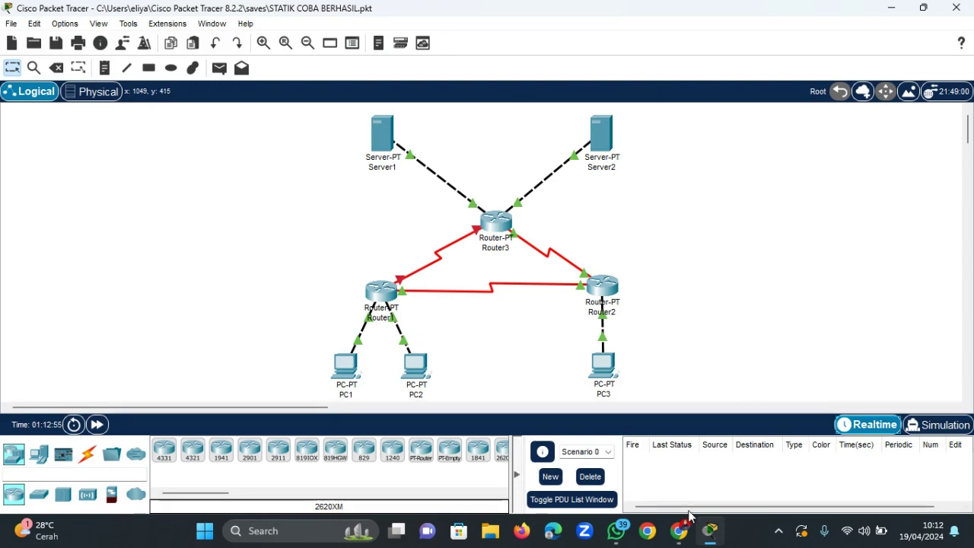
mouse_move(679, 531)
left_click(717, 482)
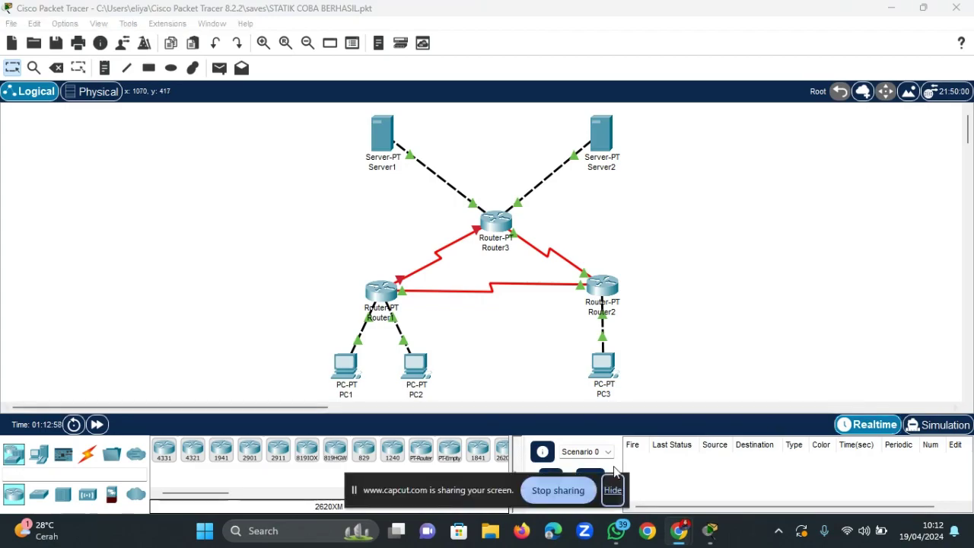